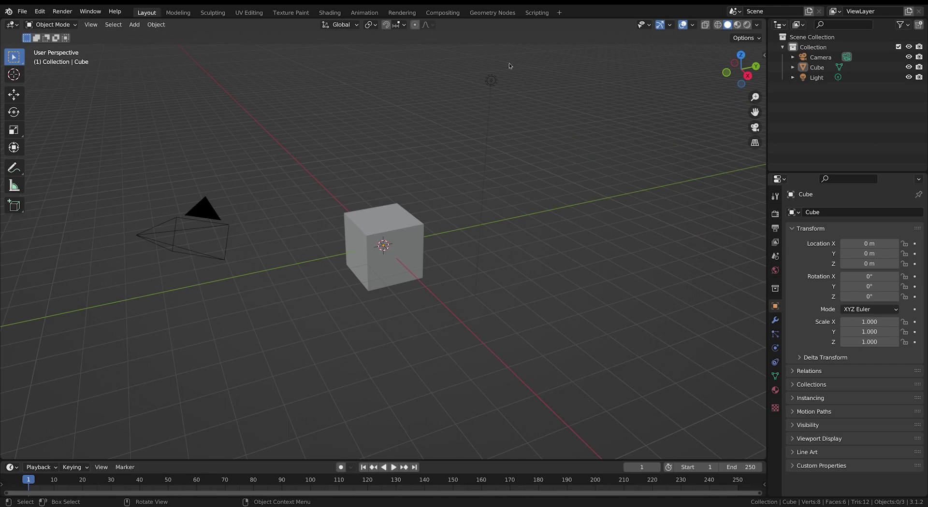
Step: Delete the default light and camera from the scene
{"action": "left_click", "coordinate": [491, 81]}
{"action": "left_click", "coordinate": [227, 242], "text": "shift"}
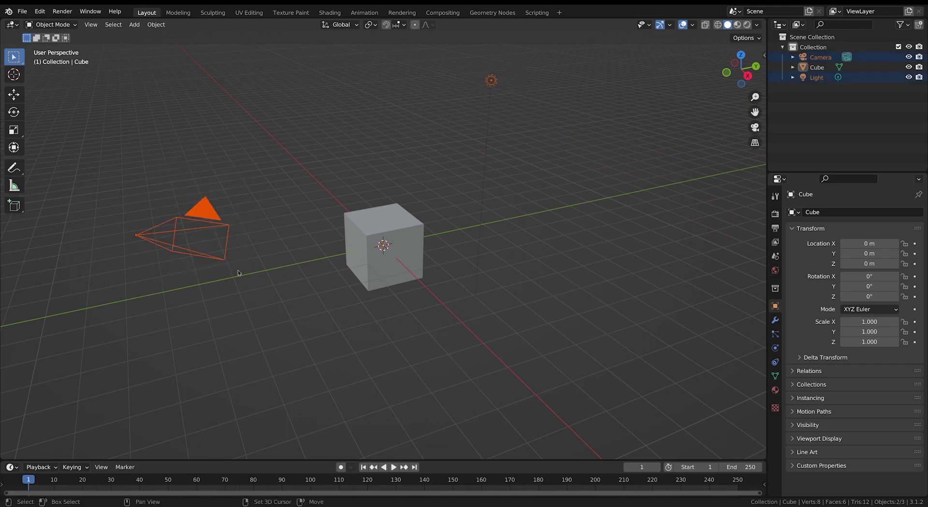
{"action": "key", "text": "x"}
{"action": "left_click", "coordinate": [255, 128]}
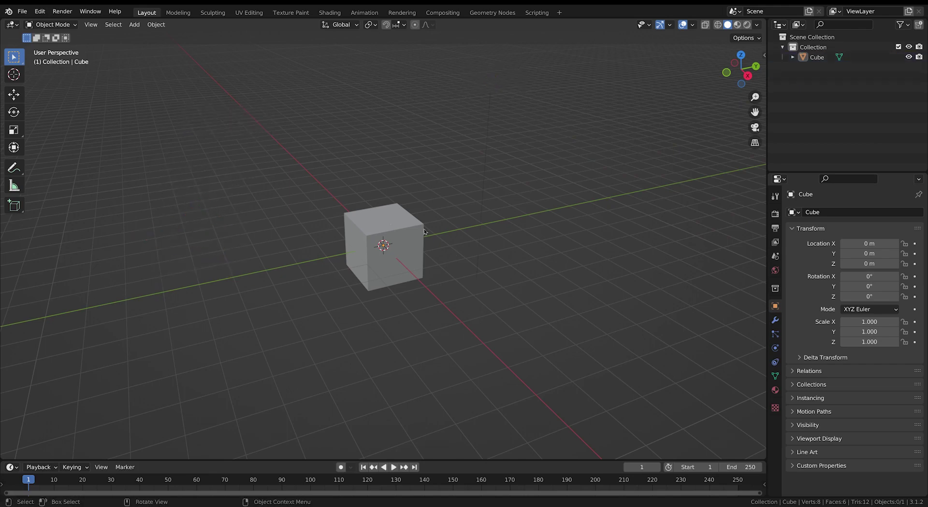
Step: Select the cube and set the scene's length unit to Millimeters
{"action": "left_click", "coordinate": [373, 233]}
{"action": "mouse_move", "coordinate": [432, 262]}
{"action": "middle_mouse_down"}
{"action": "mouse_move", "coordinate": [433, 244]}
{"action": "mouse_move", "coordinate": [435, 260]}
{"action": "middle_mouse_up"}
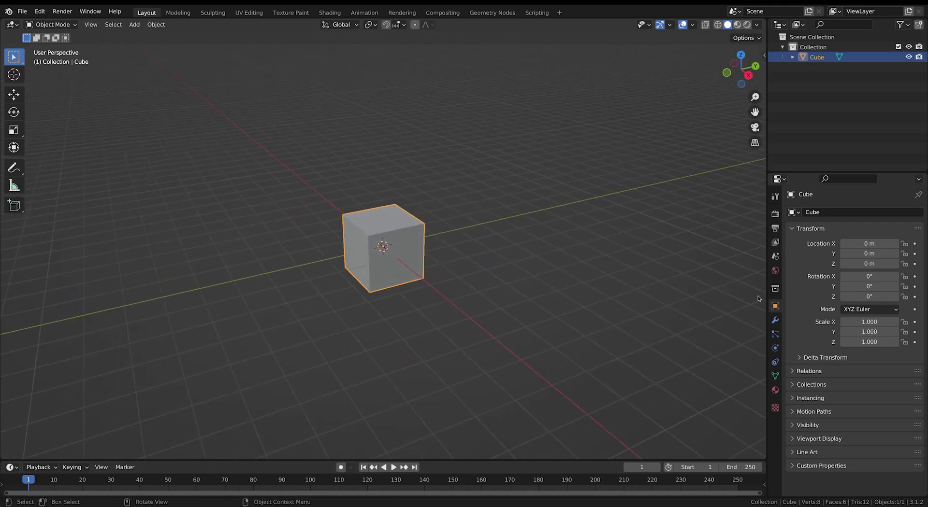
{"action": "left_click", "coordinate": [775, 259]}
{"action": "left_click", "coordinate": [795, 269]}
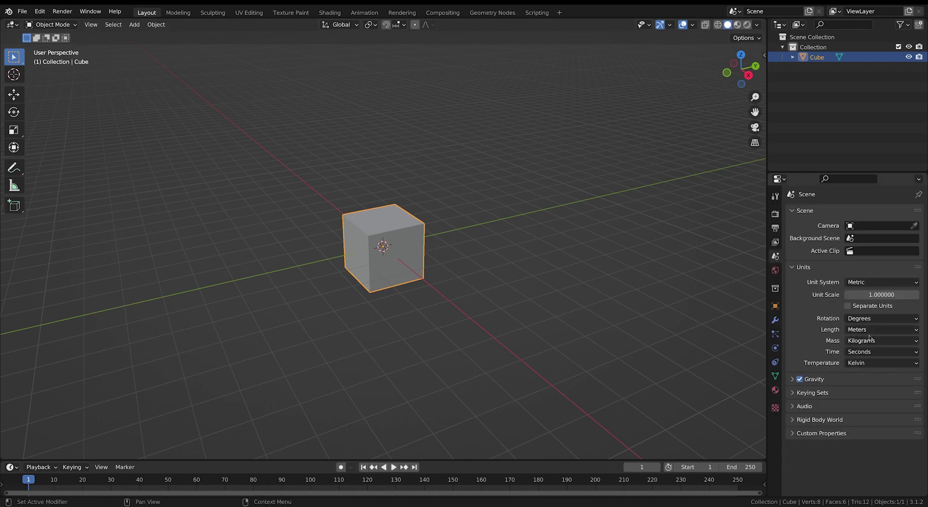
{"action": "left_click", "coordinate": [870, 331]}
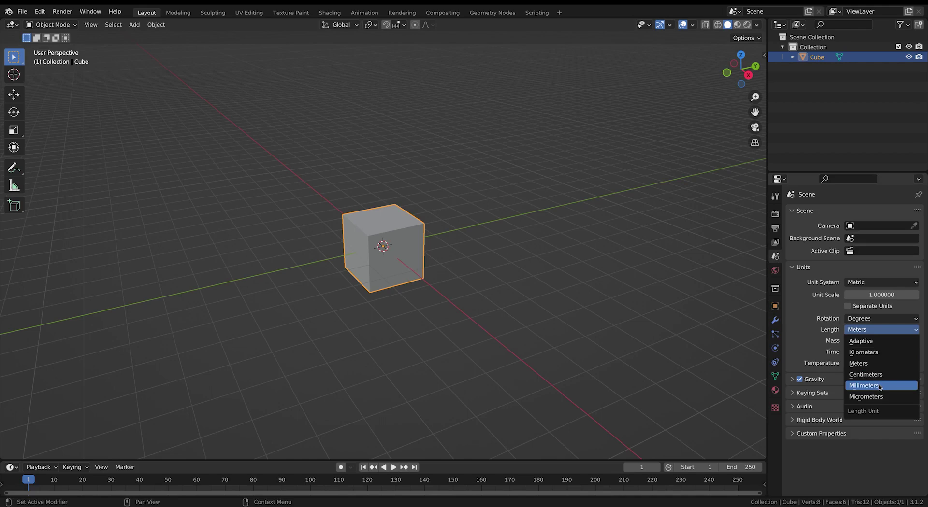
{"action": "left_click", "coordinate": [879, 386]}
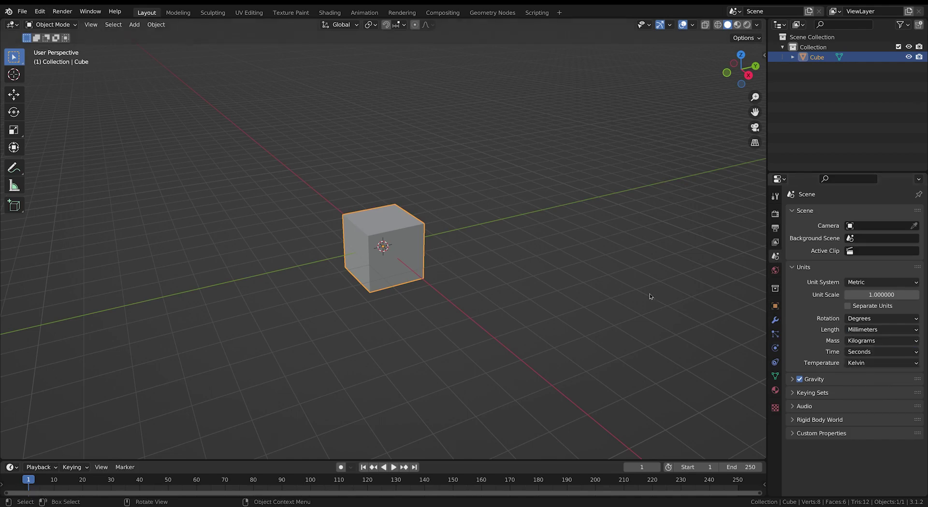
Step: Set the cube's X, Y and Z dimensions to 76 mm
{"action": "key", "text": "n"}
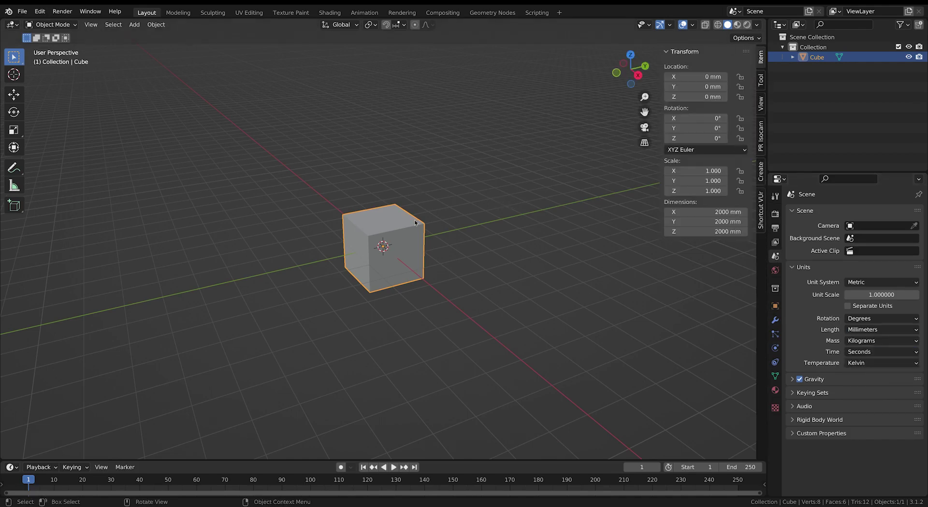
{"action": "left_click_drag", "start_coordinate": [706, 211], "coordinate": [705, 231]}
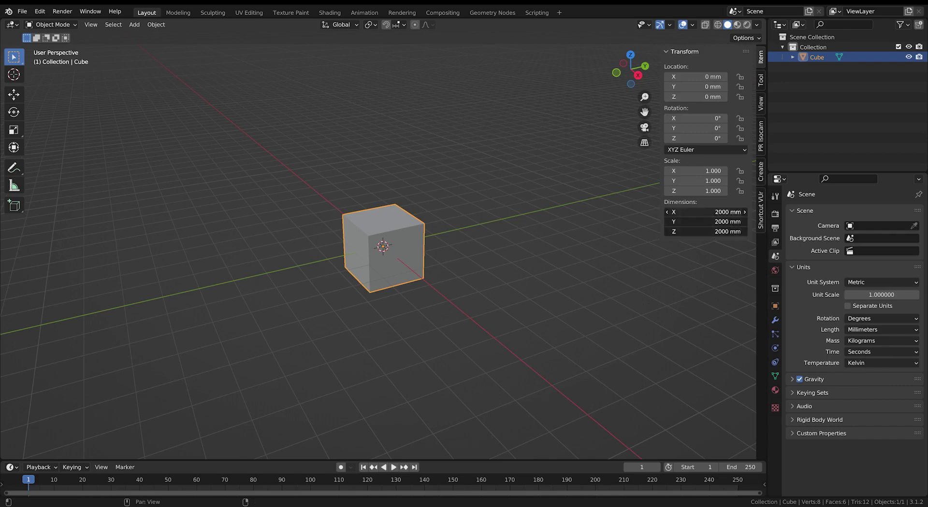
{"action": "left_click_drag", "start_coordinate": [705, 231], "coordinate": [732, 229]}
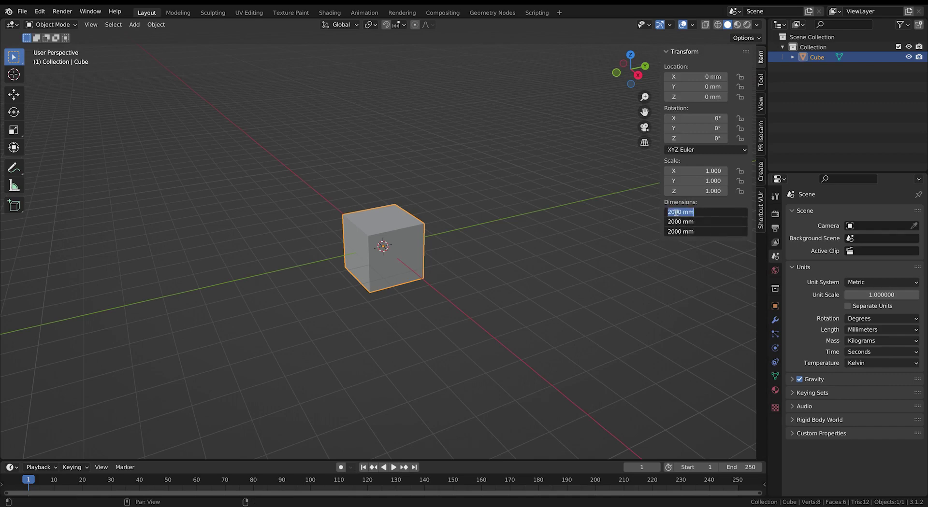
{"action": "type", "text": "76"}
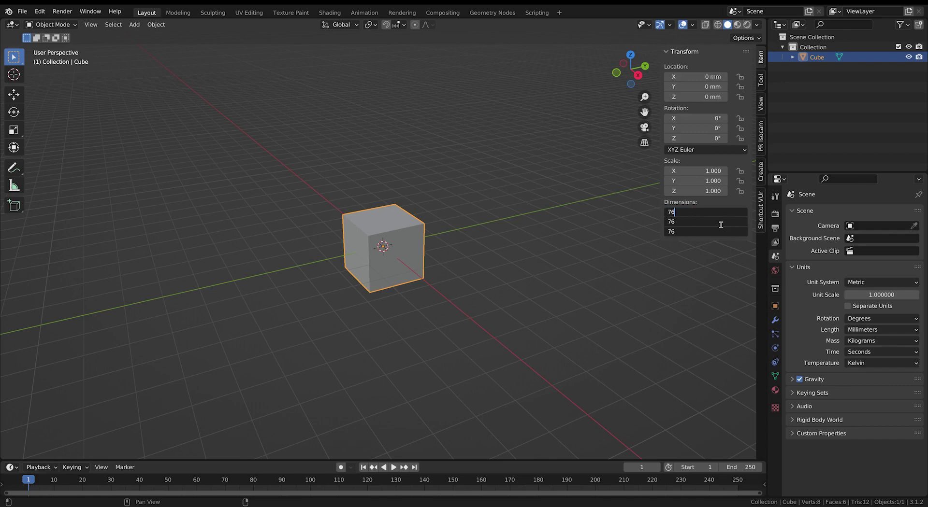
{"action": "key", "text": "Return"}
{"action": "scroll", "coordinate": [408, 254], "scroll_direction": "up", "scroll_amount": 15}
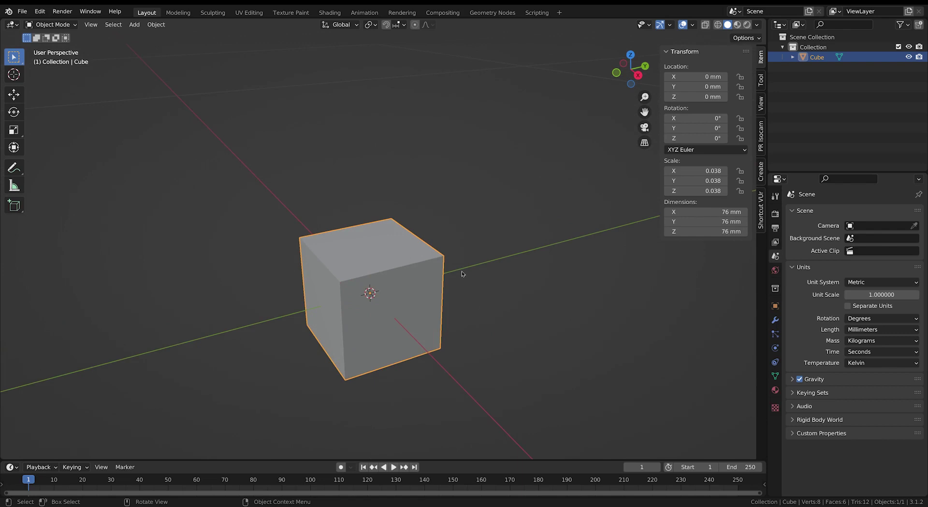
Step: Set the viewport overlay grid scale to 0.1
{"action": "left_click", "coordinate": [693, 25]}
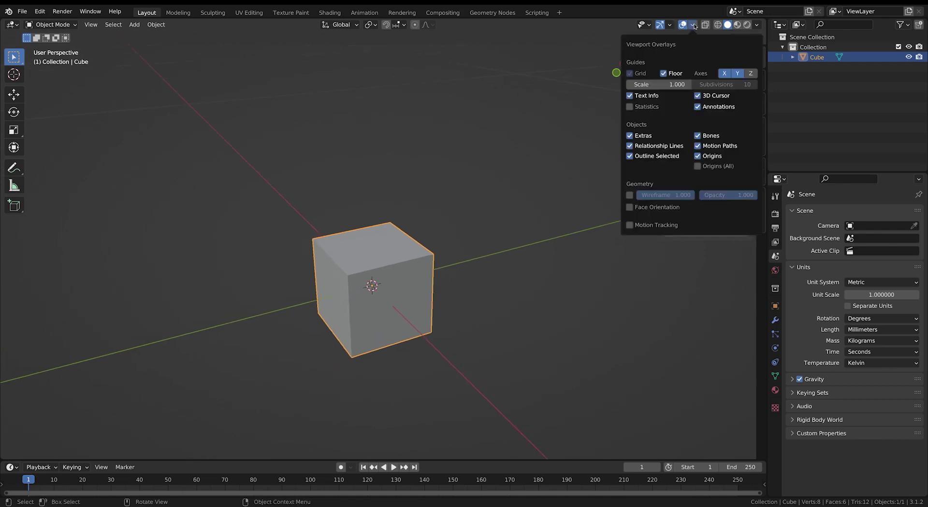
{"action": "left_click", "coordinate": [649, 85]}
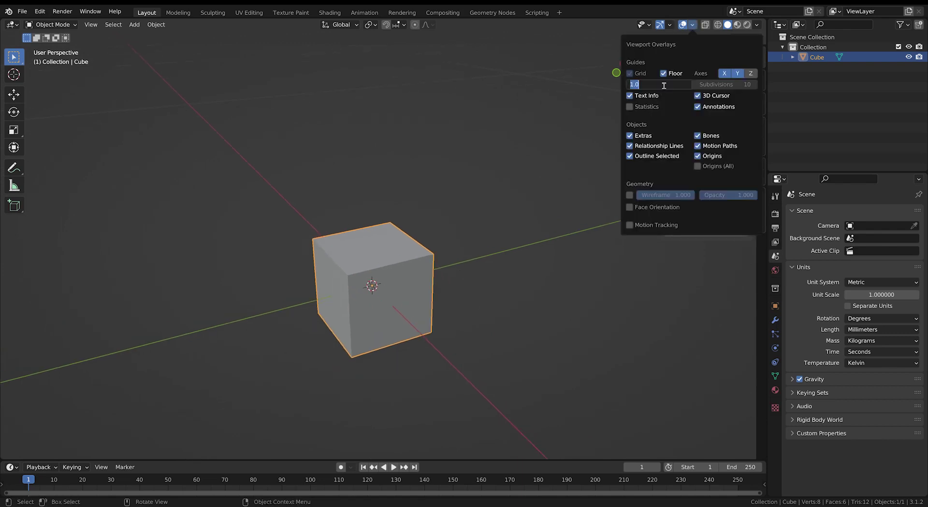
{"action": "type", "text": "1"}
{"action": "key", "text": "Return"}
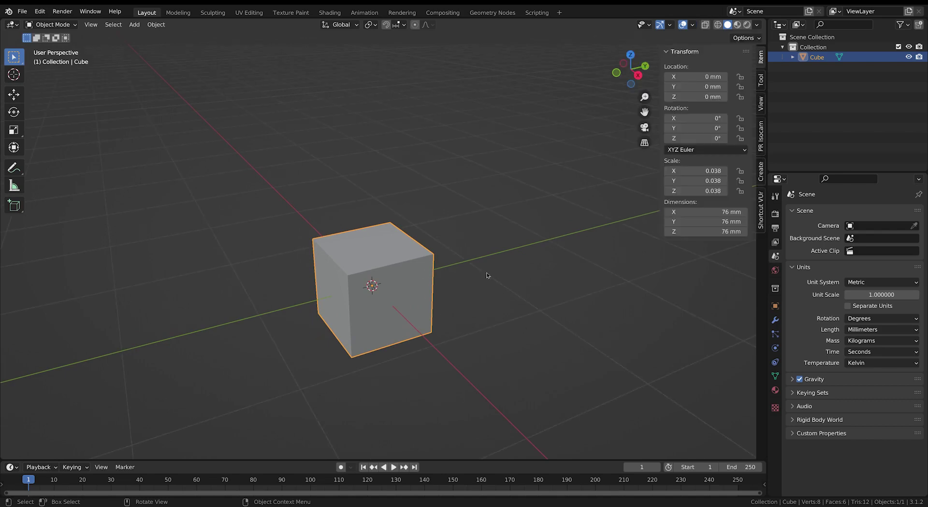
{"action": "scroll", "coordinate": [486, 276], "scroll_direction": "down", "scroll_amount": 5}
{"action": "mouse_move", "coordinate": [435, 271]}
{"action": "middle_mouse_down"}
{"action": "mouse_move", "coordinate": [387, 261]}
{"action": "mouse_move", "coordinate": [386, 271]}
{"action": "mouse_move", "coordinate": [425, 285]}
{"action": "middle_mouse_up"}
{"action": "scroll", "coordinate": [354, 254], "scroll_direction": "up", "scroll_amount": 6}
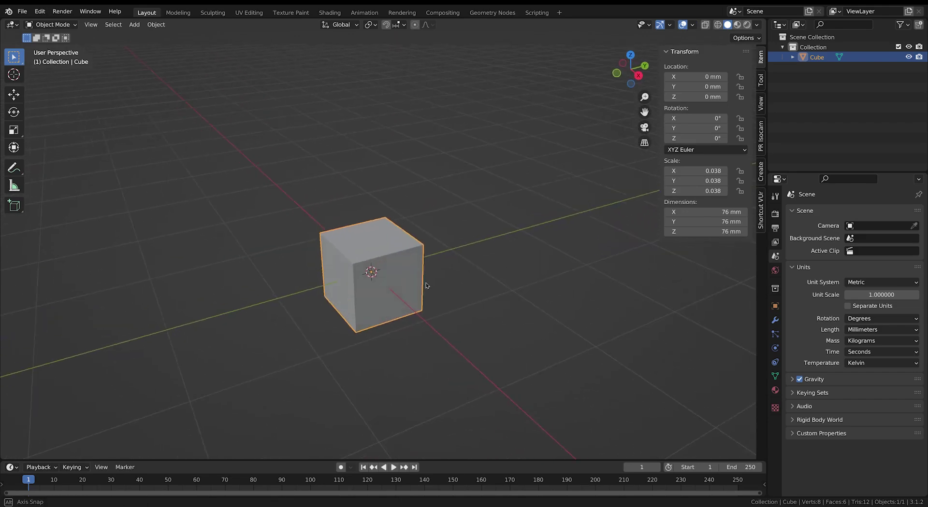
Step: Deselect the cube and add the bottle outline drawing to the scene as a reference image
{"action": "left_click", "coordinate": [428, 266]}
{"action": "key", "text": "shift"}
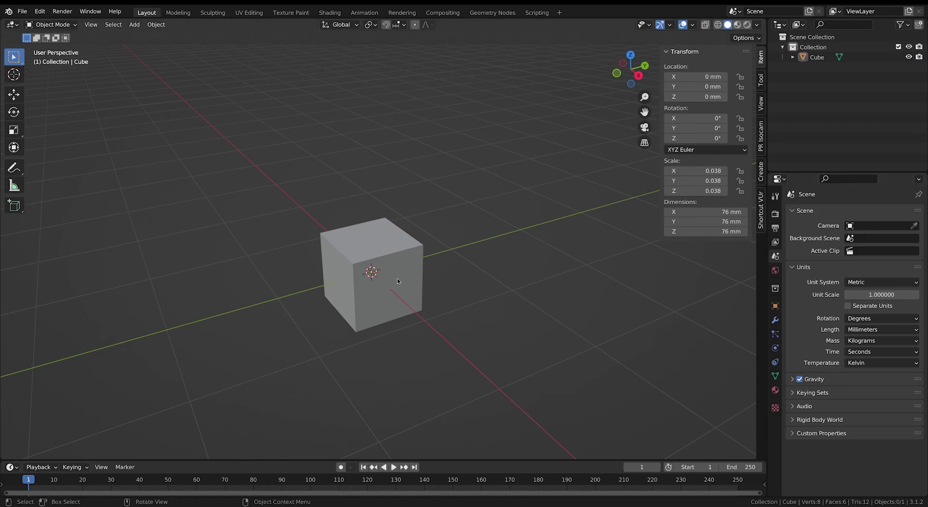
{"action": "key", "text": "shift+a"}
{"action": "mouse_move", "coordinate": [412, 230]}
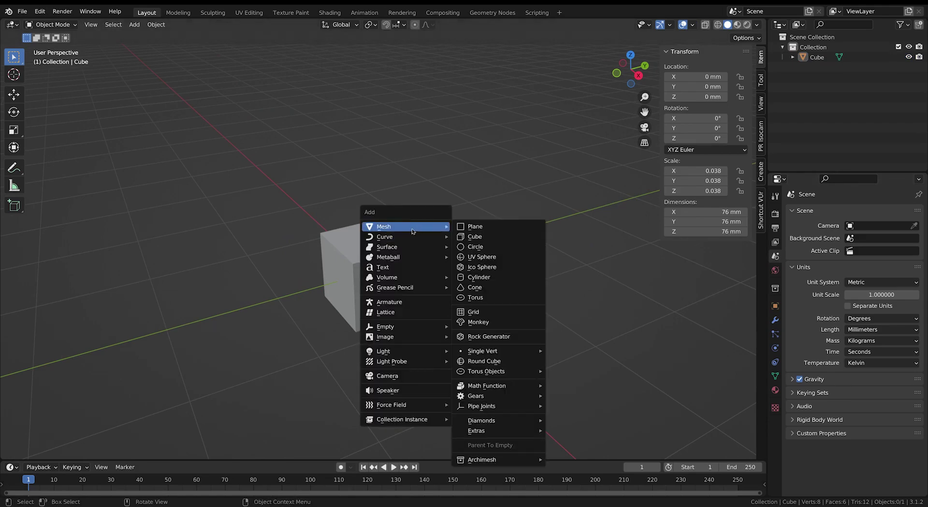
{"action": "mouse_move", "coordinate": [377, 339]}
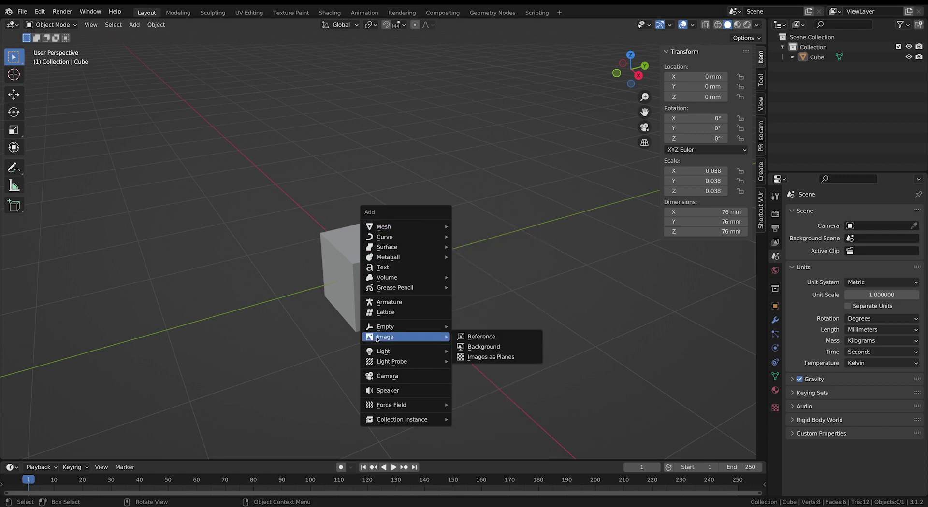
{"action": "key", "text": "Escape"}
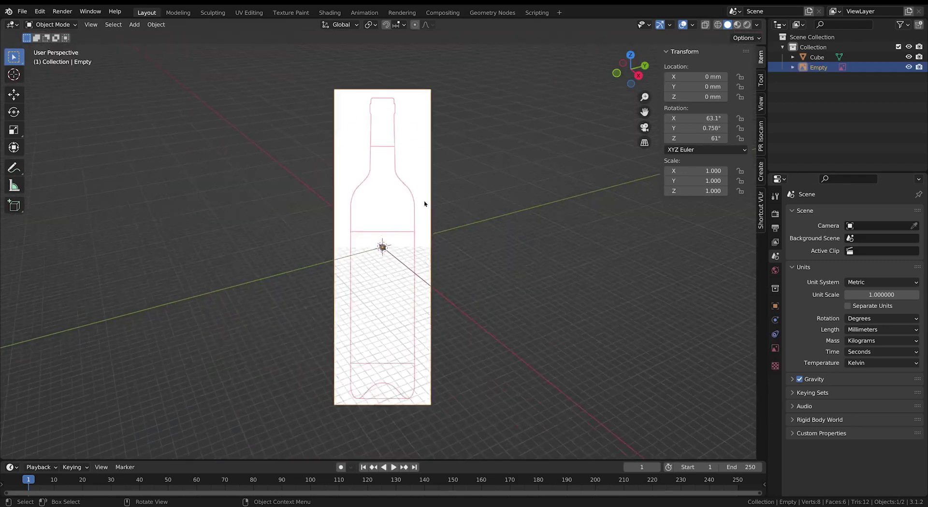
Step: Clear the bottle image's rotation and rotate it 90° about the X axis so it stands upright
{"action": "middle_click_drag", "start_coordinate": [408, 268], "coordinate": [415, 271]}
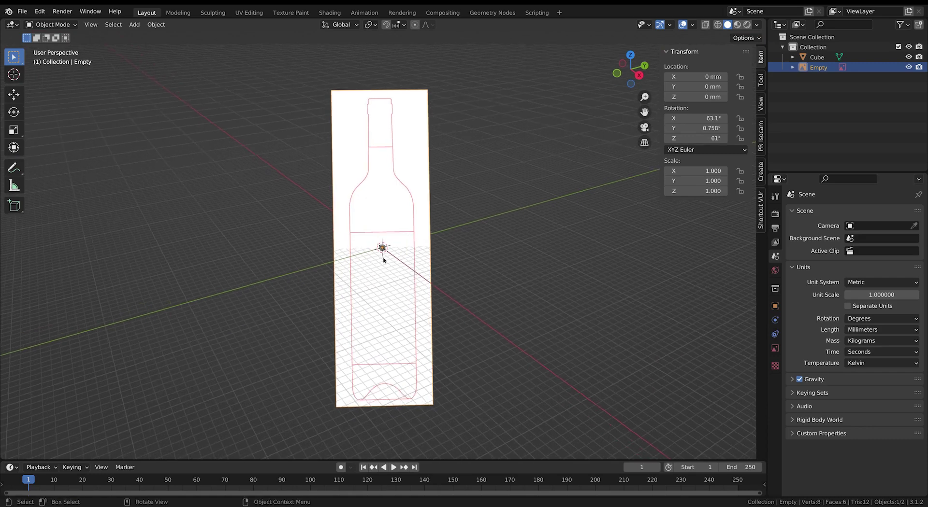
{"action": "key", "text": "alt+r"}
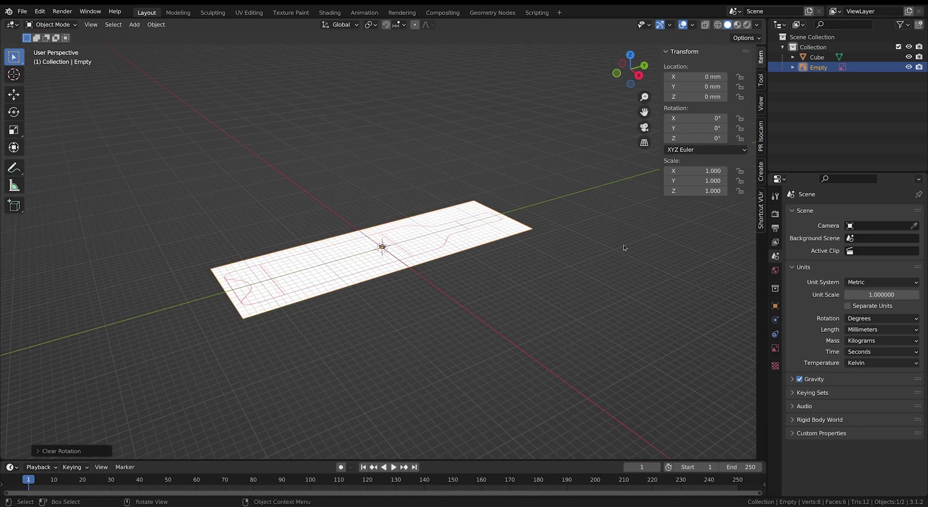
{"action": "scroll", "coordinate": [439, 304], "scroll_direction": "up", "scroll_amount": 3}
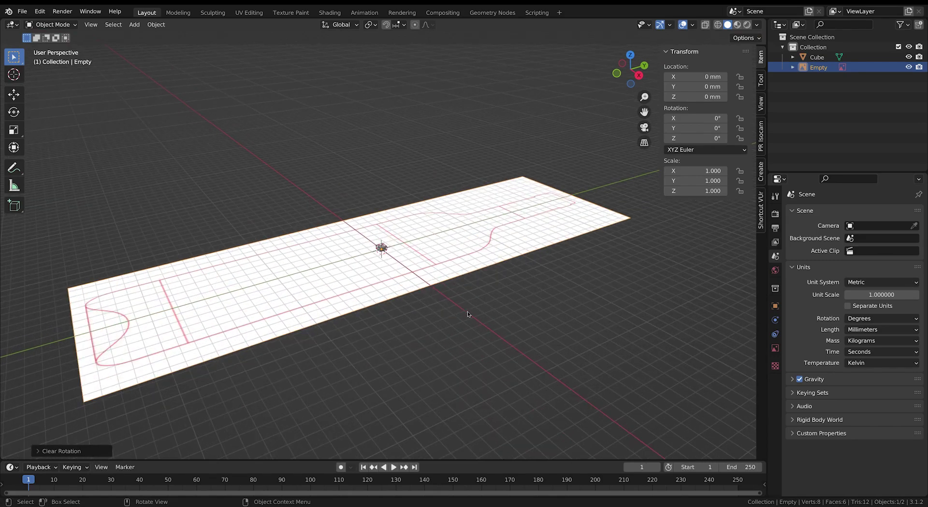
{"action": "type", "text": "r"}
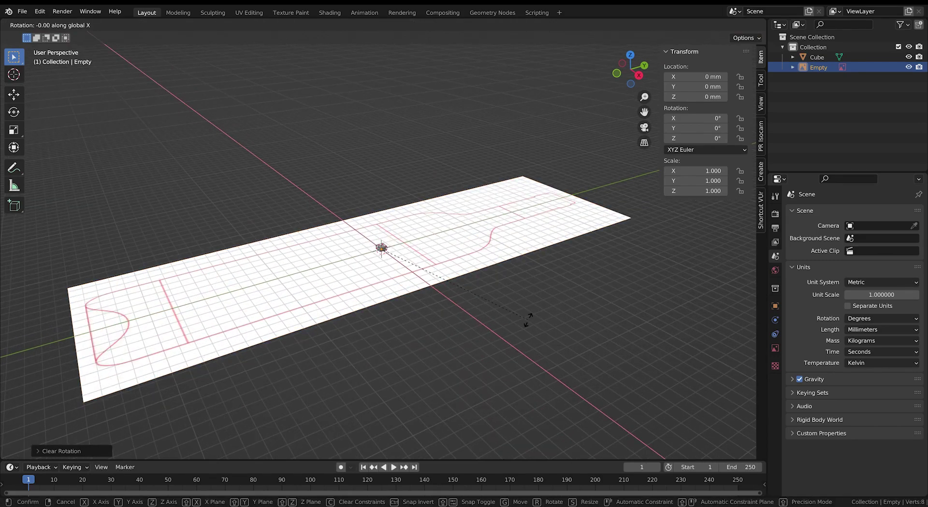
{"action": "type", "text": "x90"}
{"action": "key", "text": "Return"}
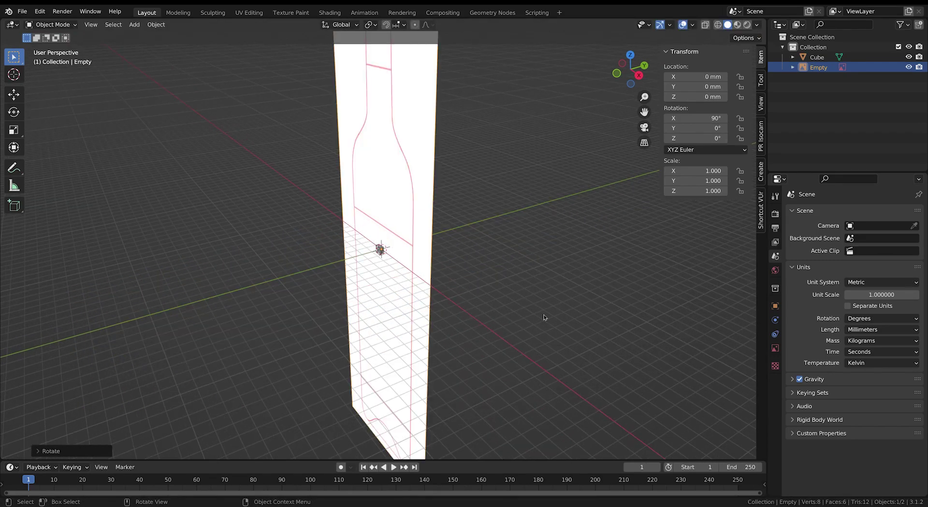
{"action": "middle_click_drag", "start_coordinate": [484, 266], "coordinate": [418, 257]}
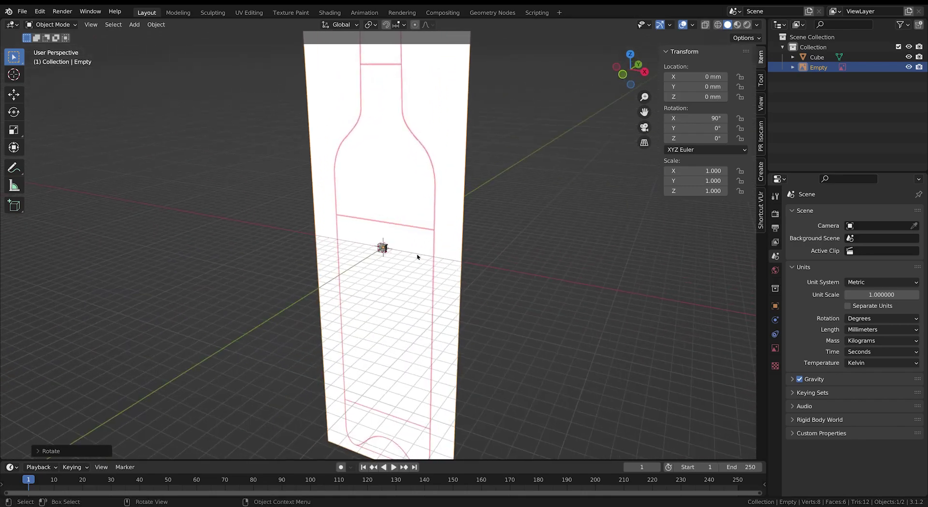
Step: In front view, scale the bottle image down to about 0.074 so the bottle's body matches the cube's width
{"action": "key", "text": "KP_1"}
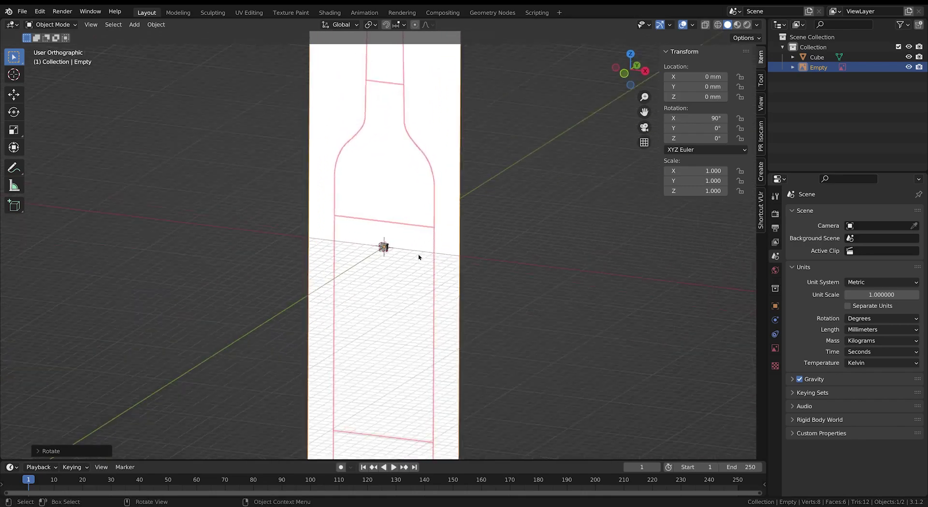
{"action": "scroll", "coordinate": [408, 257], "scroll_direction": "down", "scroll_amount": 4}
{"action": "scroll", "coordinate": [404, 259], "scroll_direction": "up", "scroll_amount": 3}
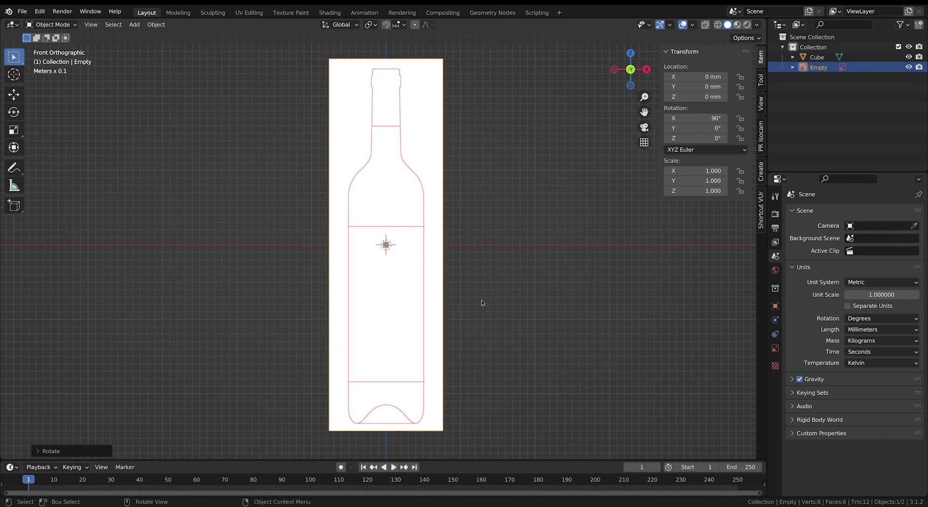
{"action": "key", "text": "s"}
{"action": "left_click", "coordinate": [393, 263]}
{"action": "scroll", "coordinate": [394, 263], "scroll_direction": "up", "scroll_amount": 12}
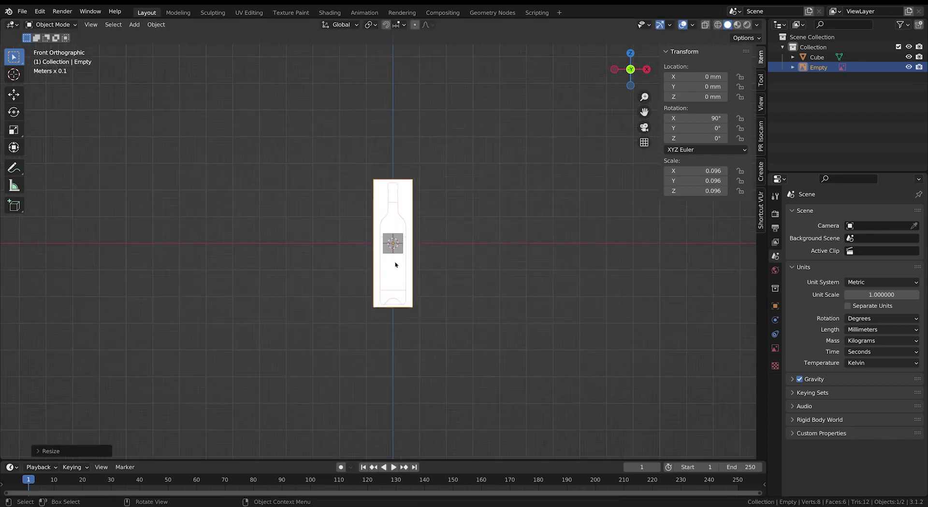
{"action": "key", "text": "s"}
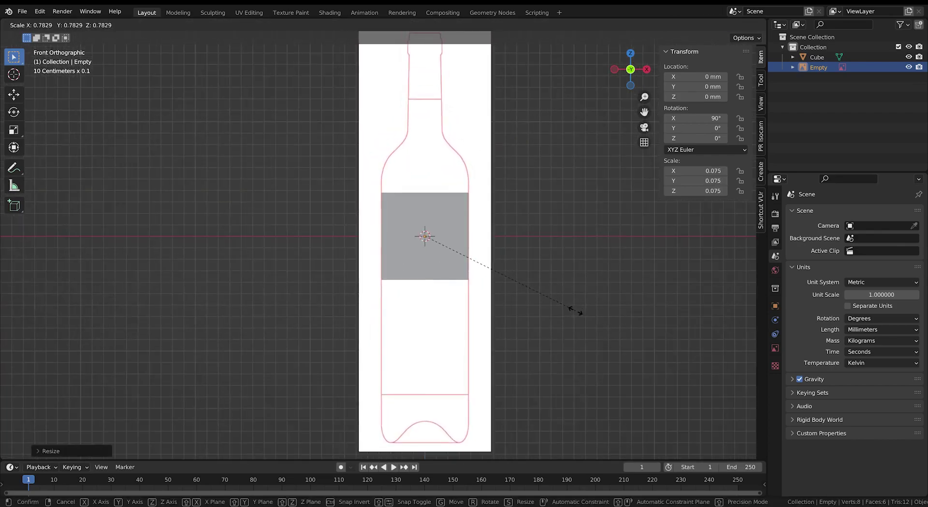
{"action": "left_click", "coordinate": [573, 310]}
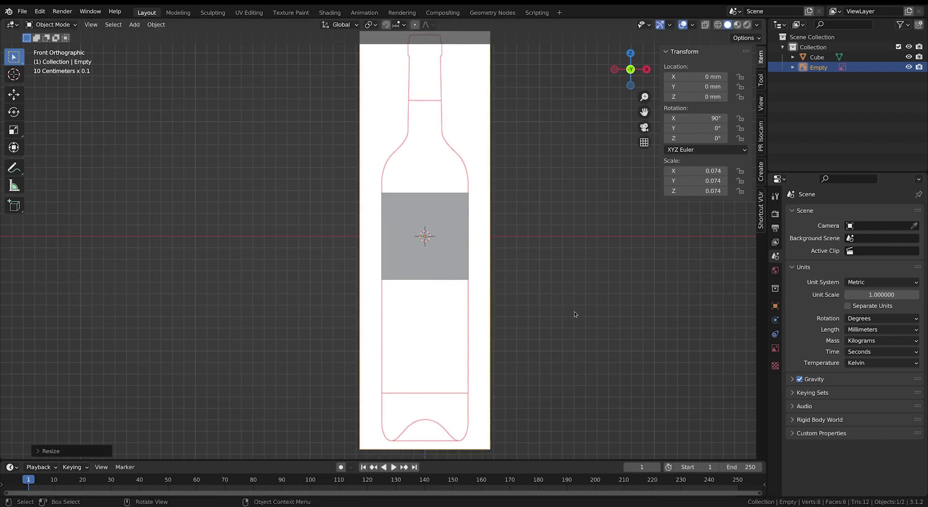
Step: Delete the cube that served as the size guide
{"action": "left_click", "coordinate": [813, 59]}
{"action": "key", "text": "x"}
{"action": "left_click", "coordinate": [592, 306]}
Step: Move the bottle image up about 180 mm along Z so the bottle's base rests at the origin
{"action": "left_click_drag", "start_coordinate": [552, 255], "coordinate": [479, 275]}
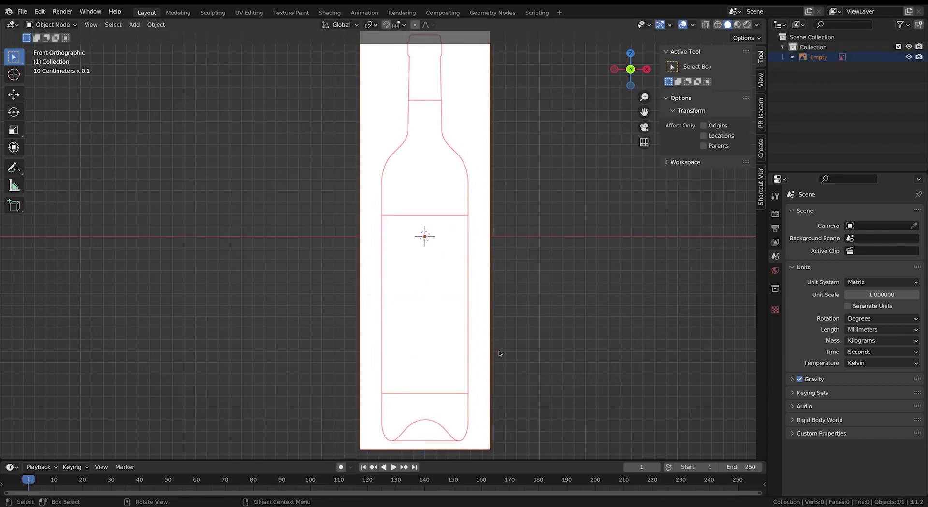
{"action": "key", "text": "g"}
{"action": "key", "text": "z"}
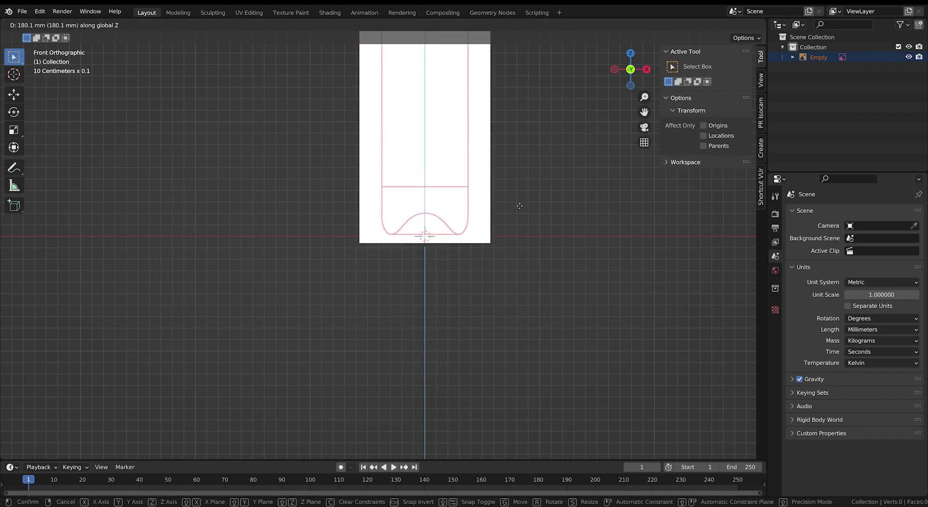
{"action": "left_click", "coordinate": [519, 206]}
{"action": "scroll", "coordinate": [532, 222], "scroll_direction": "down", "scroll_amount": 7}
{"action": "scroll", "coordinate": [476, 273], "scroll_direction": "up", "scroll_amount": 6}
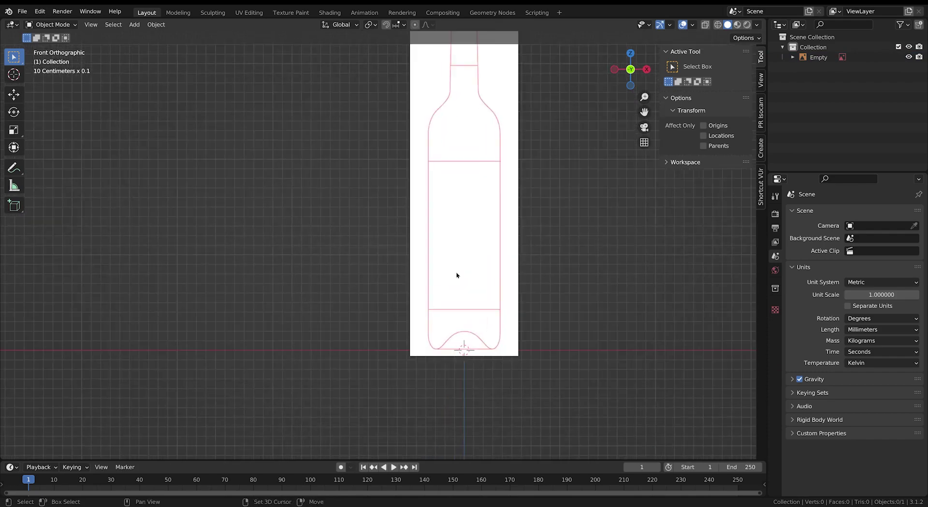
Step: Add a mesh circle with 12 vertices at the origin
{"action": "key", "text": "shift+a"}
{"action": "mouse_move", "coordinate": [415, 161]}
{"action": "left_click", "coordinate": [513, 189]}
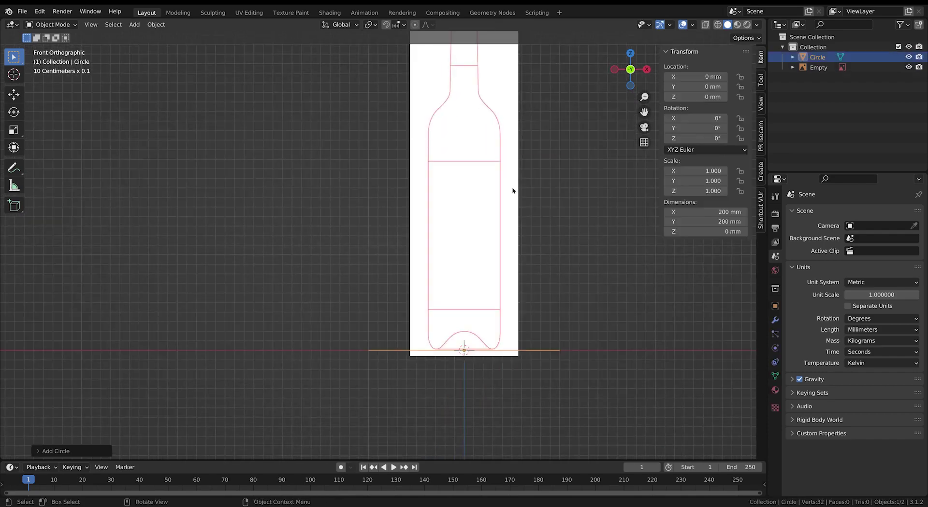
{"action": "left_click", "coordinate": [53, 451]}
{"action": "double_click", "coordinate": [117, 342]}
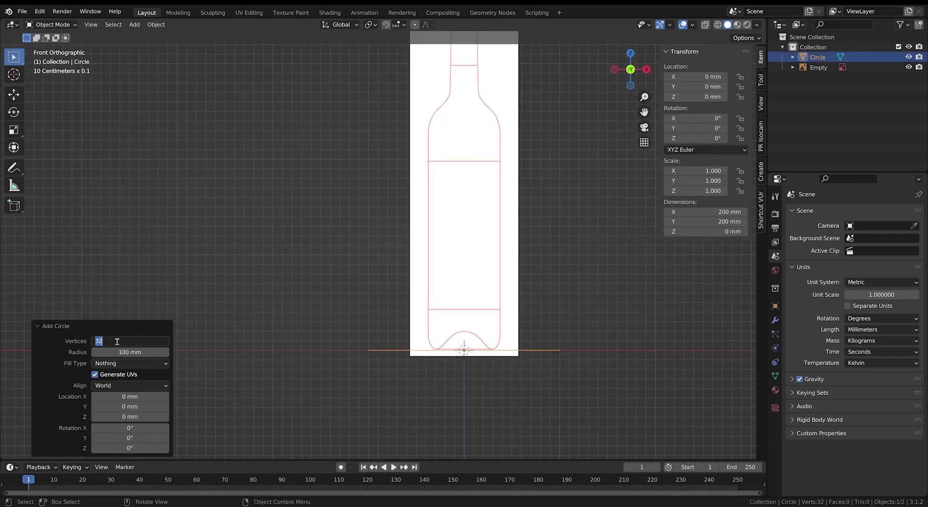
{"action": "type", "text": "12"}
{"action": "key", "text": "Return"}
Step: In Edit Mode, scale the circle down to about 0.295 so it matches the flat base of the bottle outline
{"action": "key", "text": "Tab"}
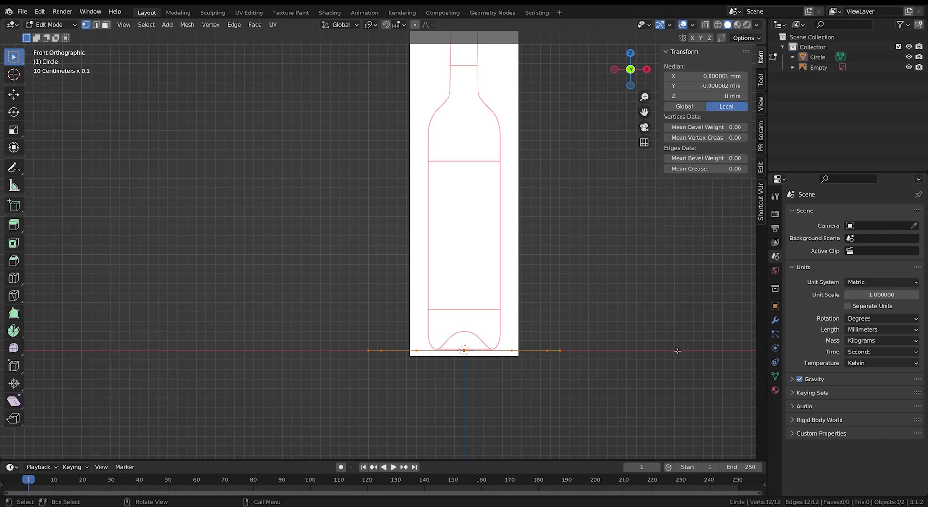
{"action": "key", "text": "s"}
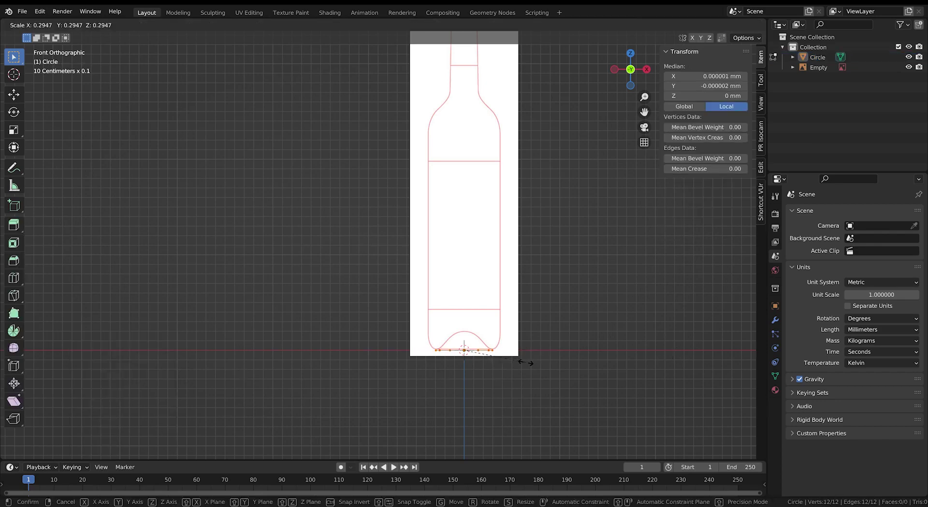
{"action": "left_click", "coordinate": [526, 362]}
{"action": "scroll", "coordinate": [487, 298], "scroll_direction": "up", "scroll_amount": 3}
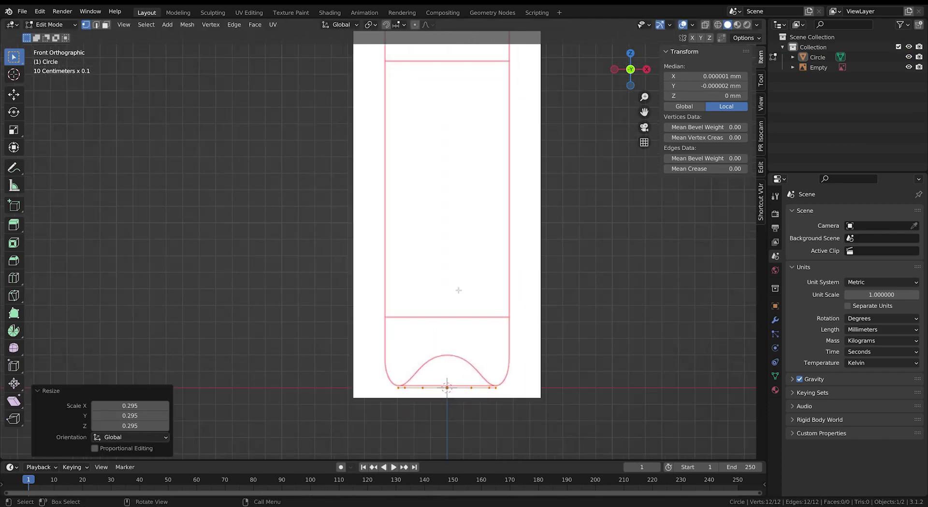
Step: In Object Mode, lower the bottle image slightly along Z to about 178.76 mm so its base line meets the circle
{"action": "key", "text": "Tab"}
{"action": "left_click", "coordinate": [489, 295]}
{"action": "key", "text": "g"}
{"action": "key", "text": "z"}
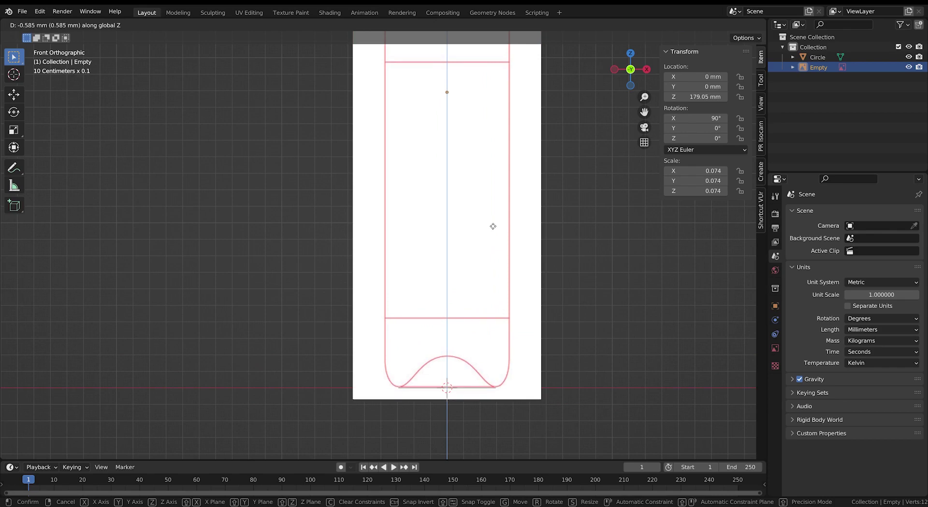
{"action": "left_click", "coordinate": [491, 227]}
Step: Extrude the circle about 7.75 mm up along Z and scale the new ring by about 1.242 to the bottle's outline
{"action": "left_click", "coordinate": [453, 403]}
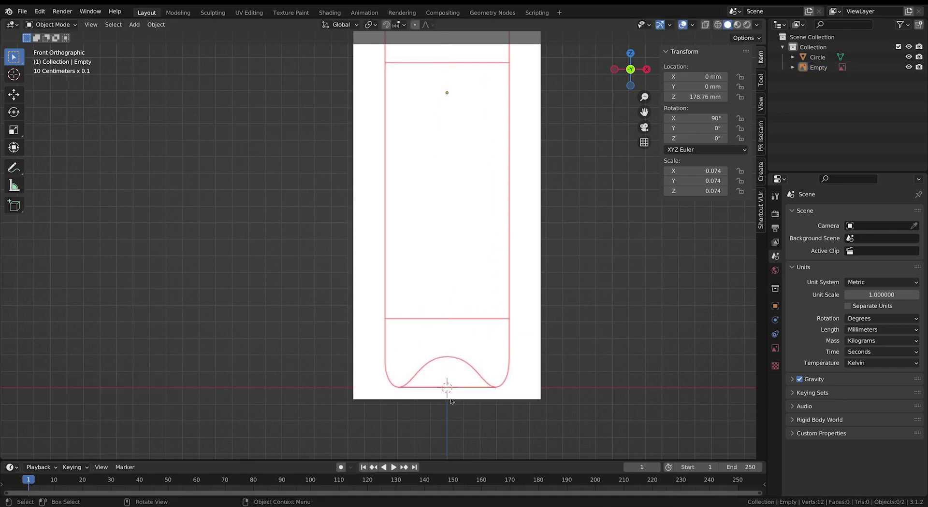
{"action": "left_click", "coordinate": [462, 399]}
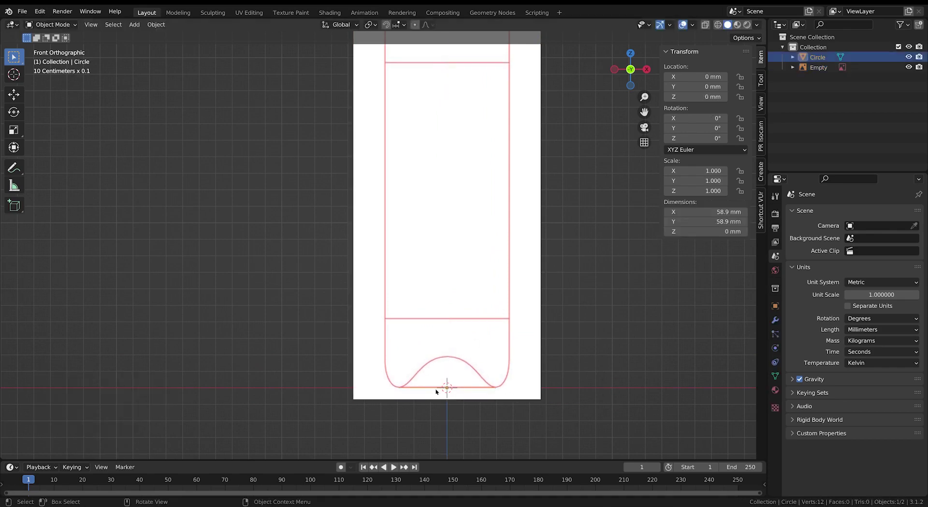
{"action": "key", "text": "Tab"}
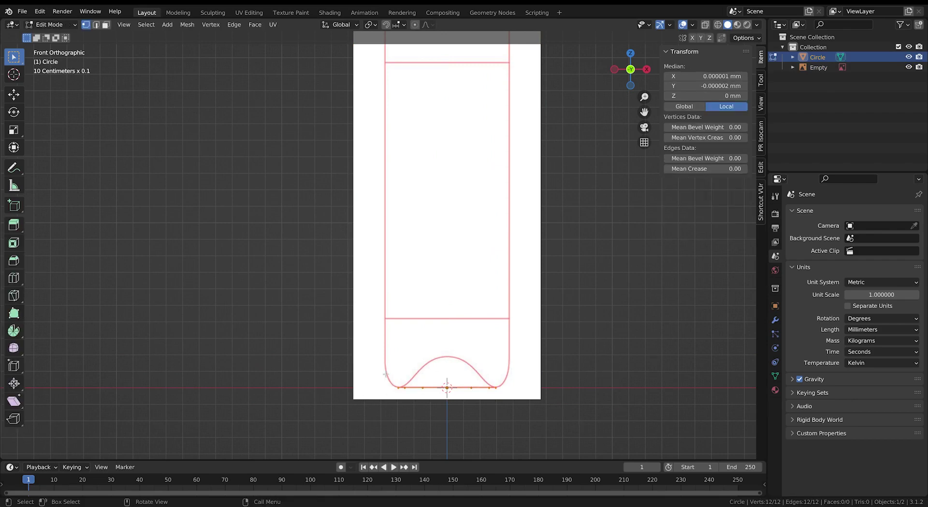
{"action": "key", "text": "e"}
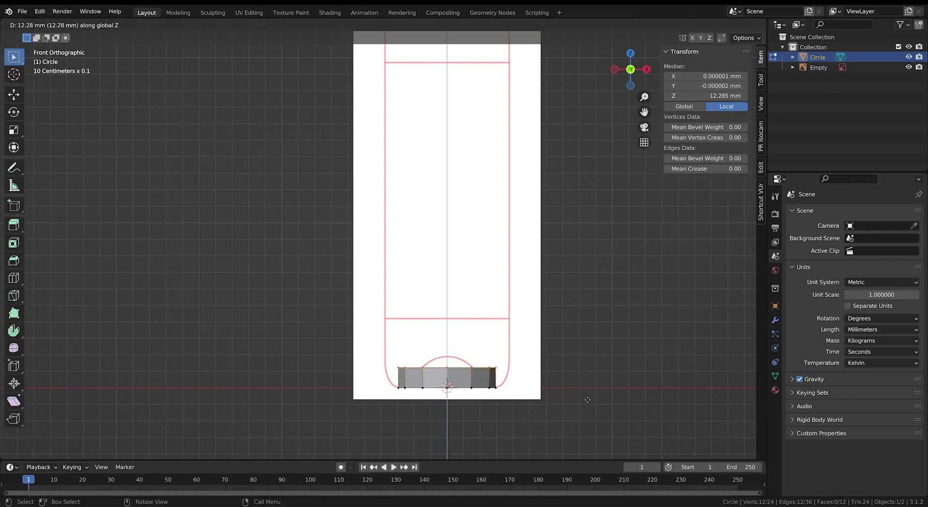
{"action": "left_click", "coordinate": [590, 419]}
{"action": "key", "text": "s"}
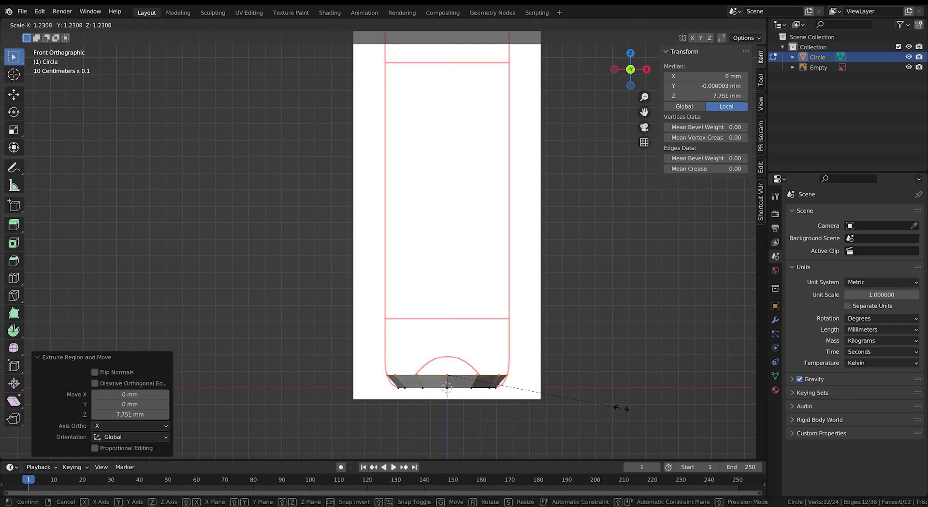
{"action": "left_click", "coordinate": [623, 410]}
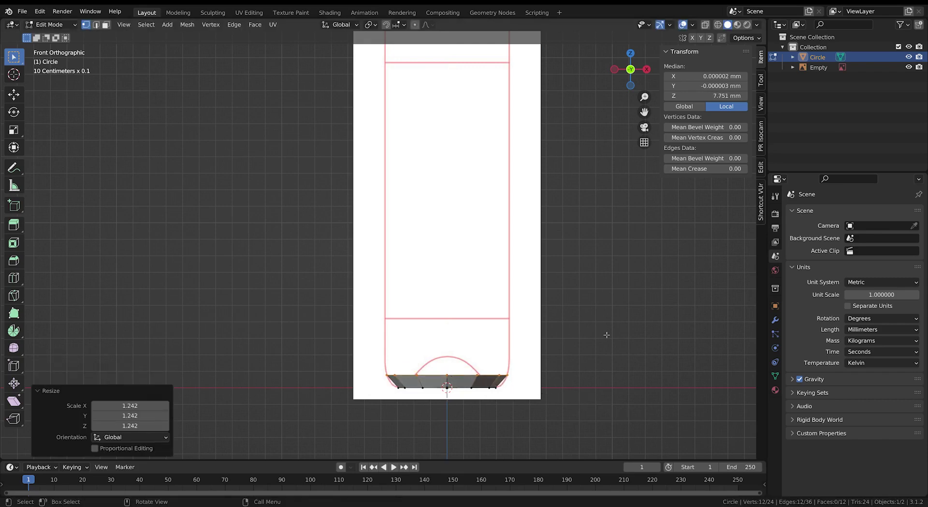
Step: Turn on X-ray, lower the extruded ring about 3.07 mm along Z and scale it by about 0.959 to follow the rounded base corner
{"action": "key", "text": "alt+z"}
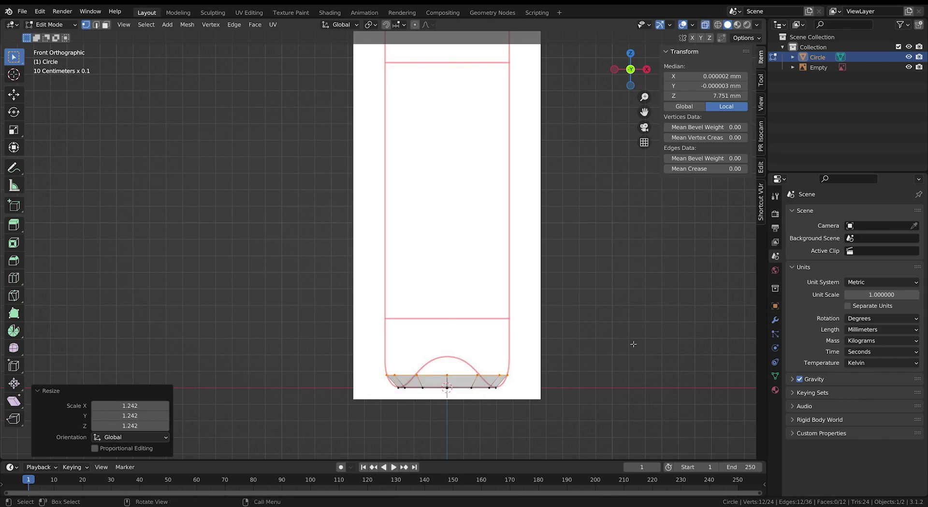
{"action": "key", "text": "g"}
{"action": "key", "text": "z"}
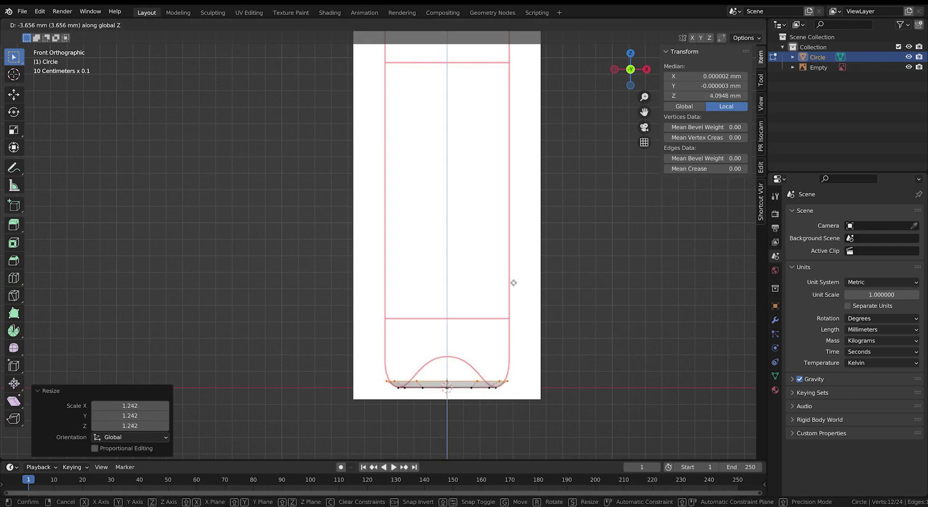
{"action": "left_click", "coordinate": [512, 283]}
{"action": "key", "text": "s"}
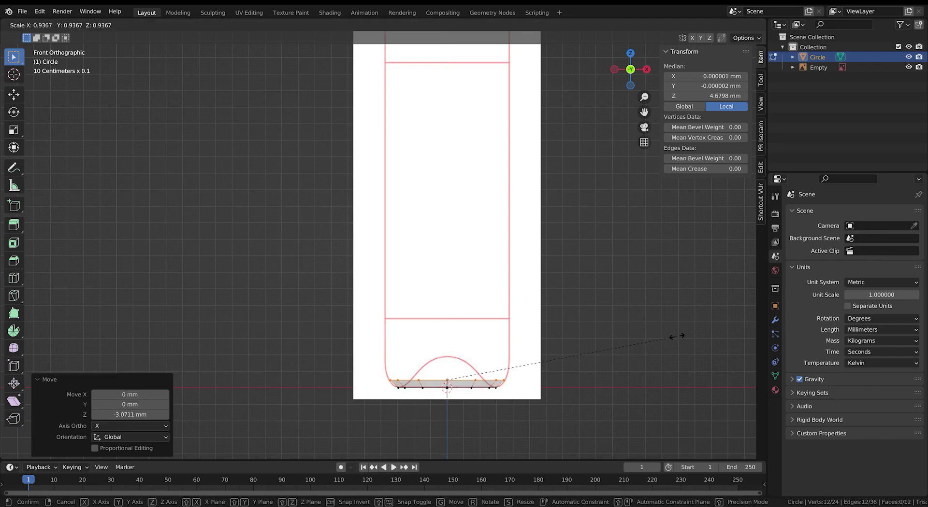
{"action": "left_click", "coordinate": [679, 338]}
Step: Extrude the upper ring about 8.92 mm along Z and scale it up by about 1.12 to the width of the bottle's body
{"action": "key", "text": "e"}
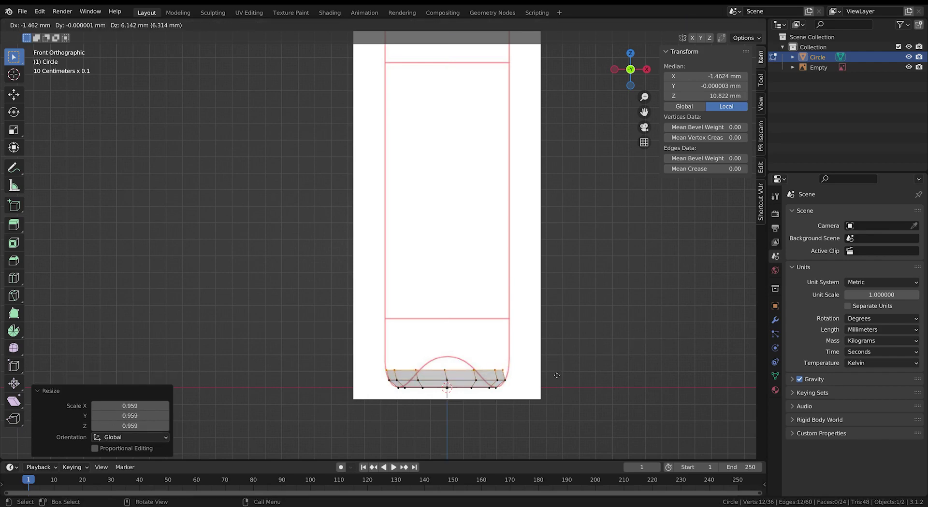
{"action": "key", "text": "z"}
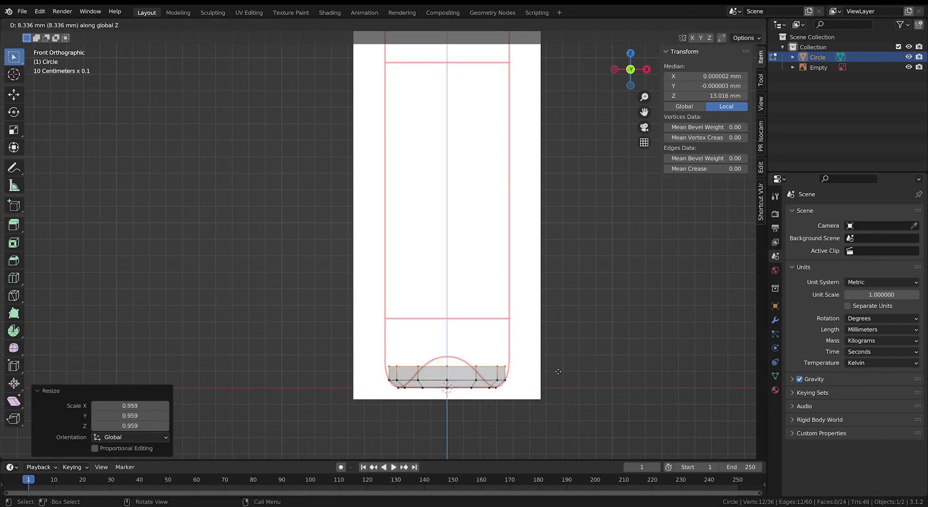
{"action": "left_click", "coordinate": [556, 370]}
{"action": "key", "text": "s"}
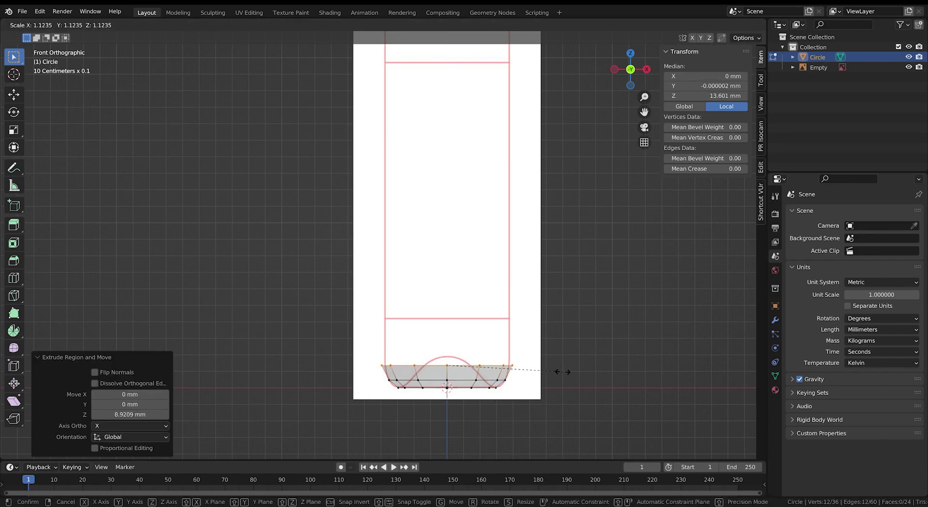
{"action": "left_click", "coordinate": [560, 371]}
Step: Widen the base's middle ring by about 1.036 and its lowest ring by about 1.033
{"action": "left_click", "coordinate": [483, 381], "text": "alt"}
{"action": "key", "text": "s"}
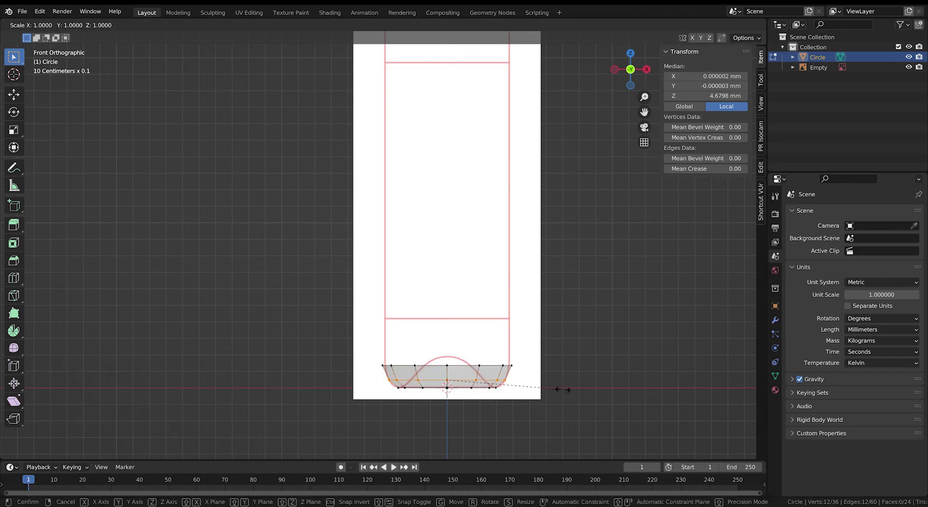
{"action": "left_click", "coordinate": [563, 392]}
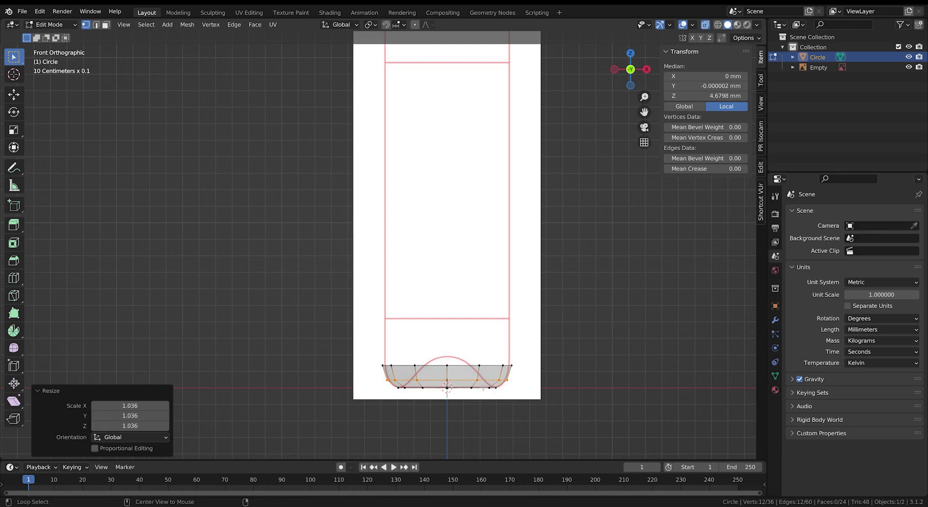
{"action": "left_click", "coordinate": [483, 387], "text": "alt"}
{"action": "key", "text": "s"}
{"action": "left_click", "coordinate": [578, 396]}
Step: Start the Shortcut VUr key display with a horizontal offset of 50
{"action": "left_click", "coordinate": [761, 201]}
{"action": "left_click", "coordinate": [708, 67]}
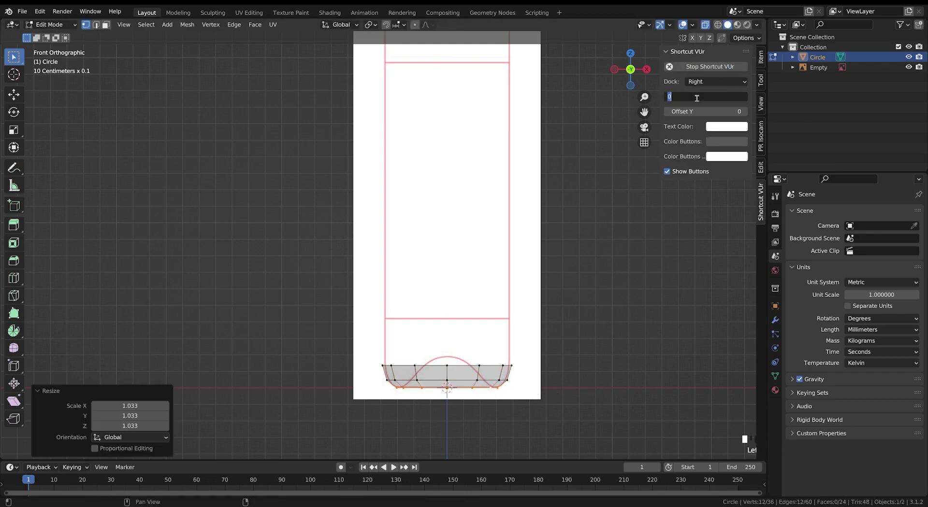
Step: Extrude the base's upper edge loop about 216.57 mm along Z to form the body up to the start of the shoulder
{"action": "left_click", "coordinate": [541, 376], "text": "alt"}
{"action": "middle_click_drag", "start_coordinate": [521, 309], "coordinate": [509, 386], "text": "shift"}
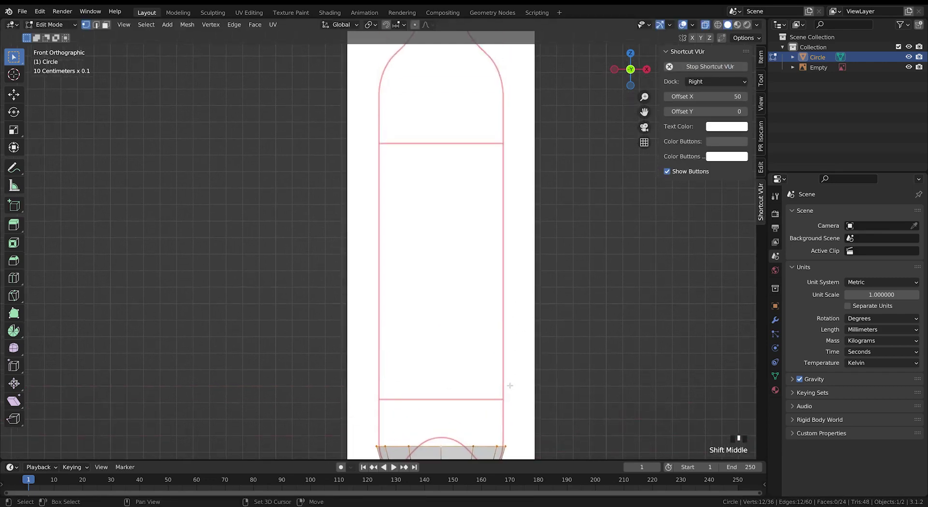
{"action": "scroll", "coordinate": [523, 409], "scroll_direction": "down", "scroll_amount": 2}
{"action": "key", "text": "e"}
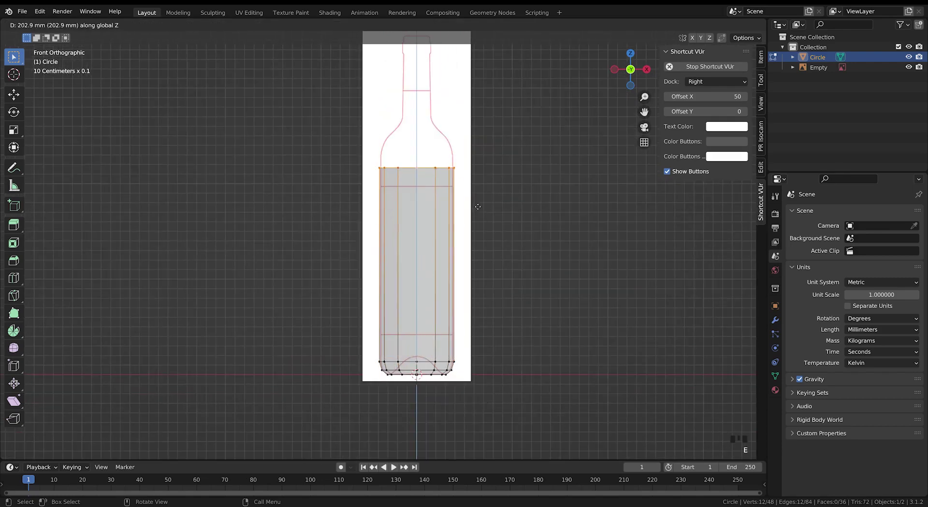
{"action": "left_click", "coordinate": [480, 195]}
Step: Extrude the body's upper ring up along Z and scale it by about 0.864 to follow the lower shoulder curve
{"action": "middle_click_drag", "start_coordinate": [479, 196], "coordinate": [483, 309], "text": "shift"}
{"action": "scroll", "coordinate": [556, 348], "scroll_direction": "up", "scroll_amount": 3}
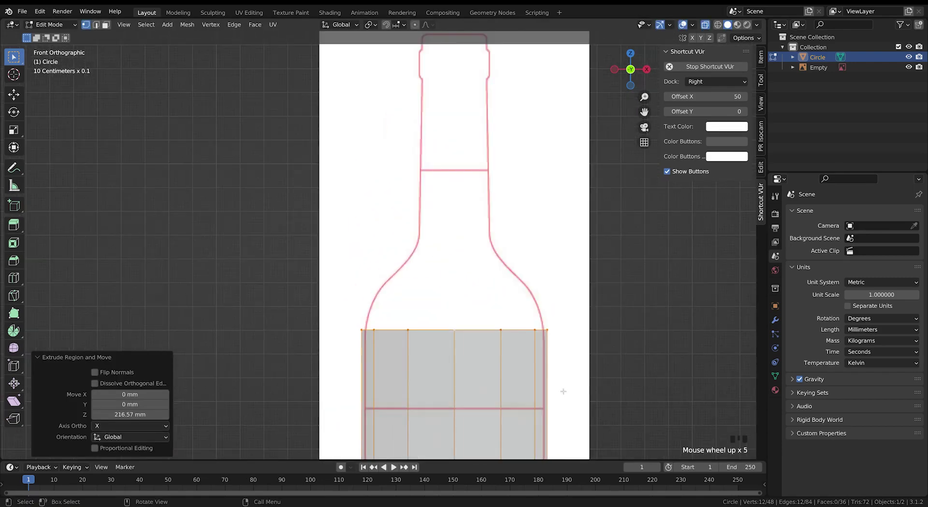
{"action": "key", "text": "e"}
{"action": "left_click", "coordinate": [554, 352]}
{"action": "key", "text": "s"}
{"action": "left_click", "coordinate": [638, 319]}
Step: Extrude a second shoulder ring upward, narrow it to the outline and lower it about 4.27 mm along Z
{"action": "key", "text": "e"}
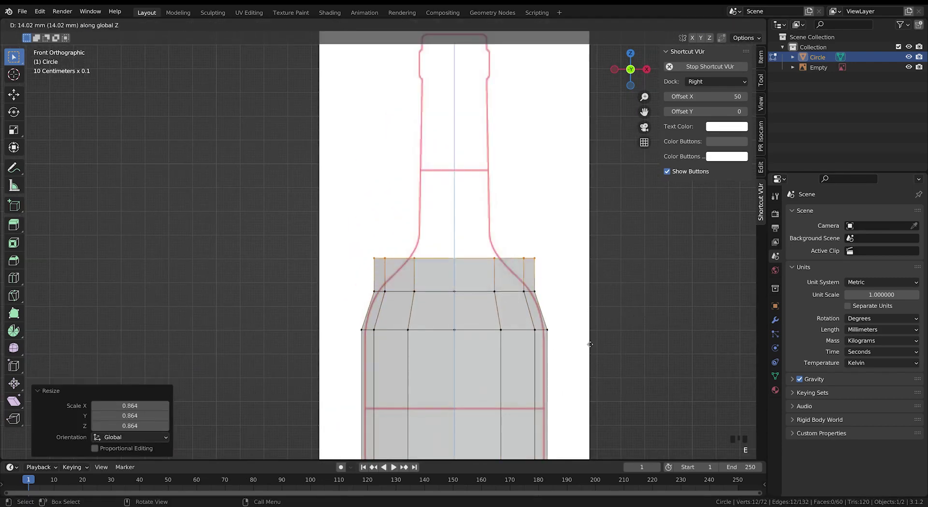
{"action": "left_click", "coordinate": [633, 316]}
{"action": "key", "text": "s"}
{"action": "left_click", "coordinate": [560, 319]}
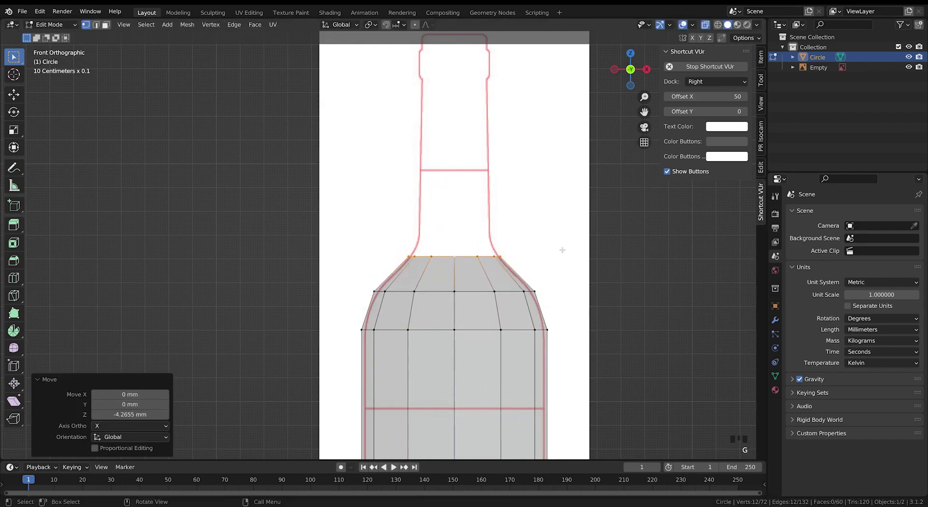
Step: Extrude a ring up to the base of the neck, shrink it to the neck width and lower it about 1.83 mm along Z
{"action": "key", "text": "e"}
{"action": "left_click", "coordinate": [528, 357]}
{"action": "key", "text": "s"}
{"action": "left_click", "coordinate": [571, 209]}
{"action": "key", "text": "g"}
{"action": "key", "text": "z"}
{"action": "left_click", "coordinate": [570, 217]}
{"action": "scroll", "coordinate": [516, 300], "scroll_direction": "up", "scroll_amount": 1}
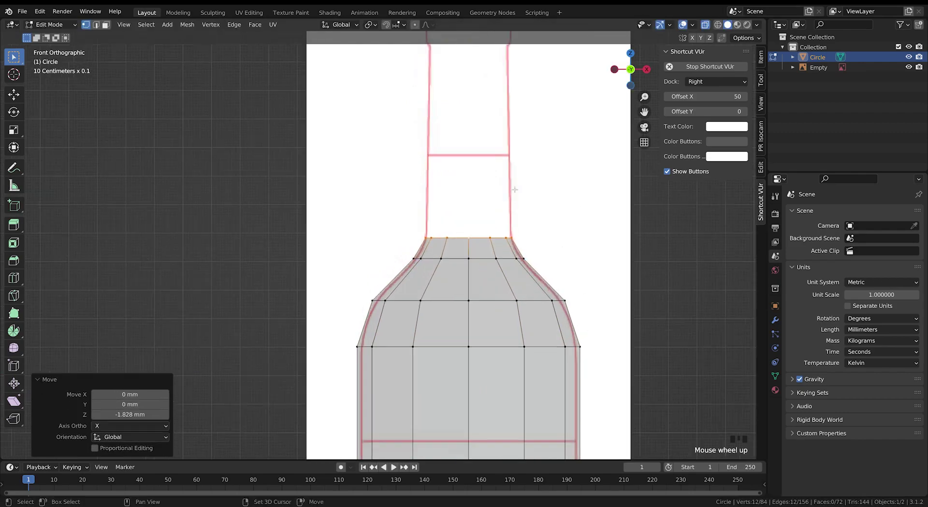
Step: Extrude the neck up to the underside of the lip and scale its upper ring by about 0.886
{"action": "scroll", "coordinate": [516, 300], "scroll_direction": "down", "scroll_amount": 2}
{"action": "key", "text": "e"}
{"action": "left_click", "coordinate": [479, 253]}
{"action": "key", "text": "s"}
{"action": "left_click", "coordinate": [489, 228]}
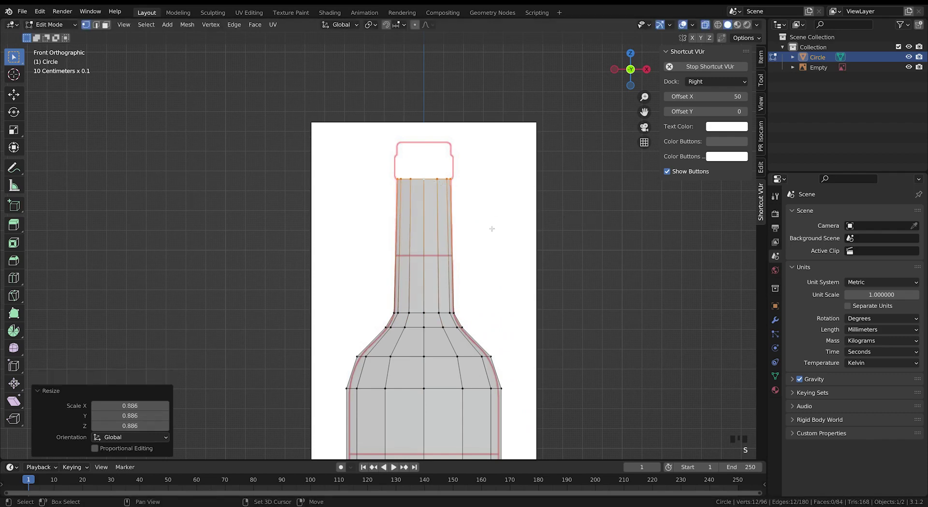
Step: Extrude the bottle's lip as a collar scaled outward by 1.099 and about 12 mm tall, topped by a rim scaled by 0.925 and 6.7 mm tall
{"action": "scroll", "coordinate": [552, 291], "scroll_direction": "up", "scroll_amount": 3}
{"action": "key", "text": "e"}
{"action": "key", "text": "e"}
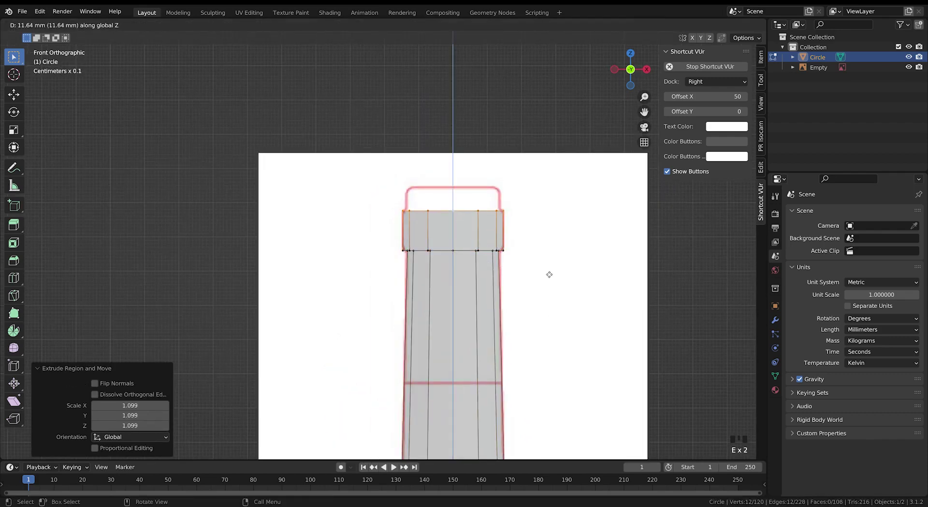
{"action": "left_click", "coordinate": [549, 273]}
{"action": "key", "text": "s"}
{"action": "left_click", "coordinate": [551, 283]}
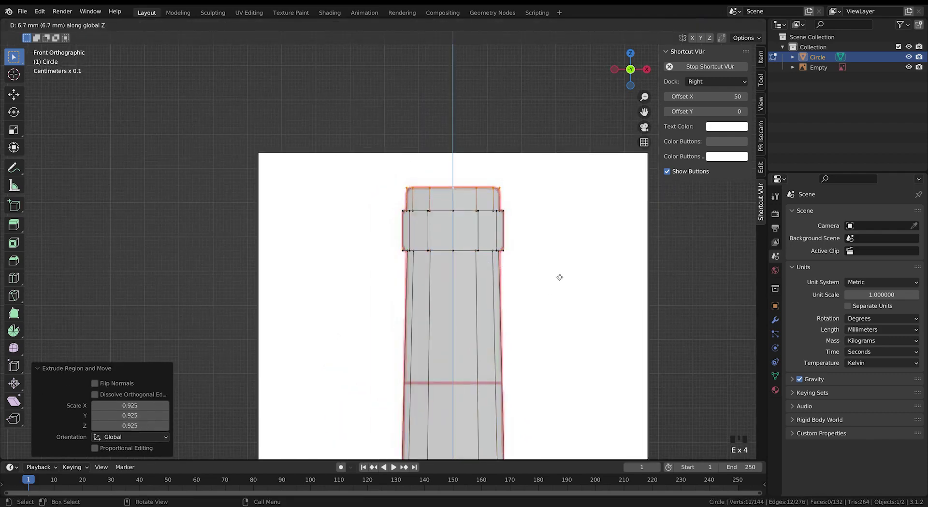
Step: Extrude the rim's upper edge loop inward by scaling it to about 0.7 to form the mouth's flat edge
{"action": "middle_click_drag", "start_coordinate": [514, 217], "coordinate": [540, 261]}
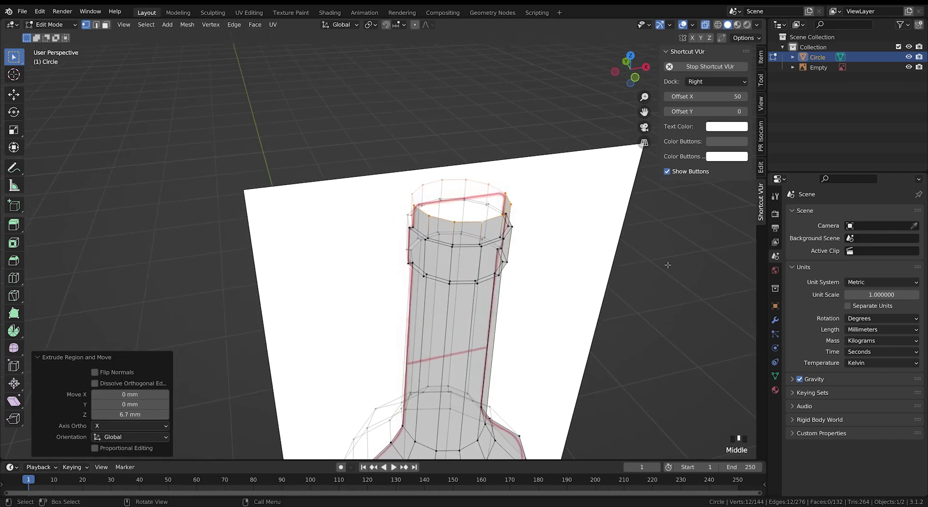
{"action": "key", "text": "e"}
{"action": "key", "text": "s"}
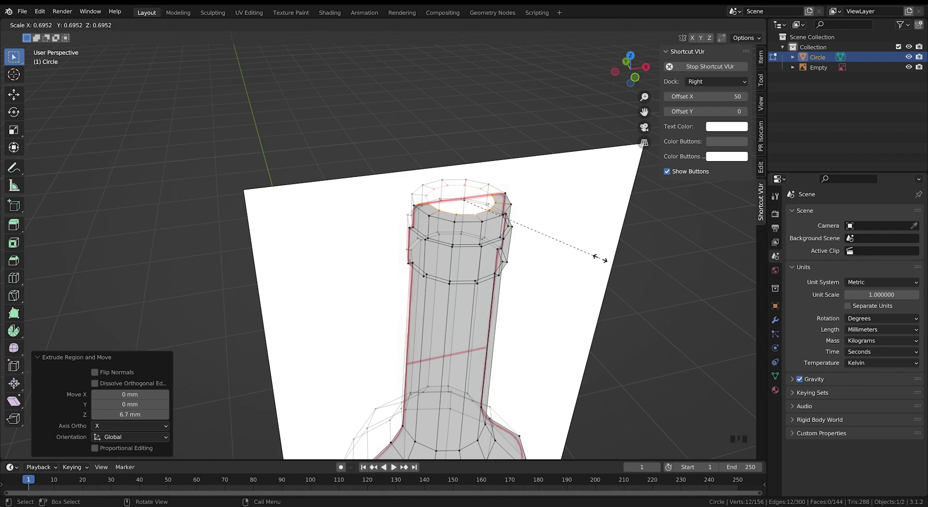
{"action": "left_click", "coordinate": [599, 257]}
Step: Hide the bottle reference image and return to Object Mode with the bottle mesh selected
{"action": "scroll", "coordinate": [565, 286], "scroll_direction": "down", "scroll_amount": 5}
{"action": "key", "text": "Tab"}
{"action": "middle_click_drag", "start_coordinate": [554, 302], "coordinate": [532, 285], "text": "shift"}
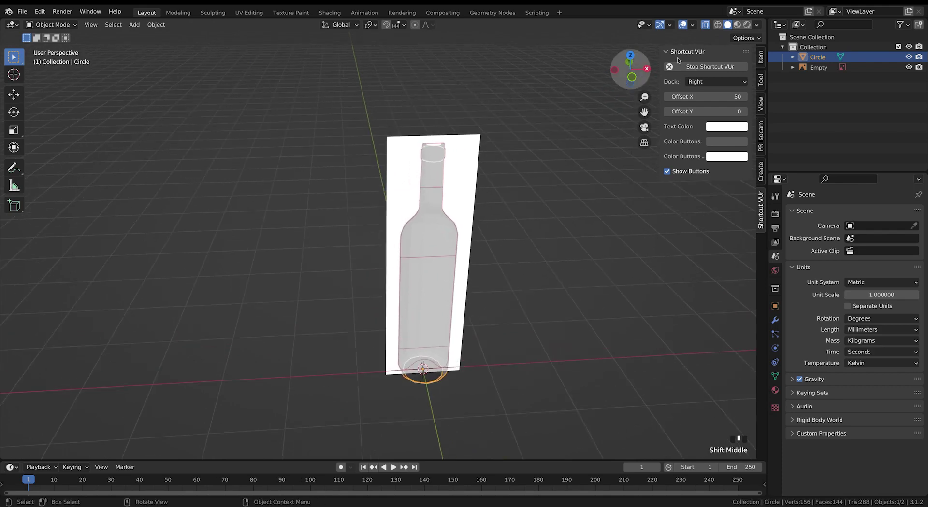
{"action": "left_click", "coordinate": [908, 67]}
{"action": "middle_click_drag", "start_coordinate": [526, 227], "coordinate": [511, 260]}
{"action": "key", "text": "Tab"}
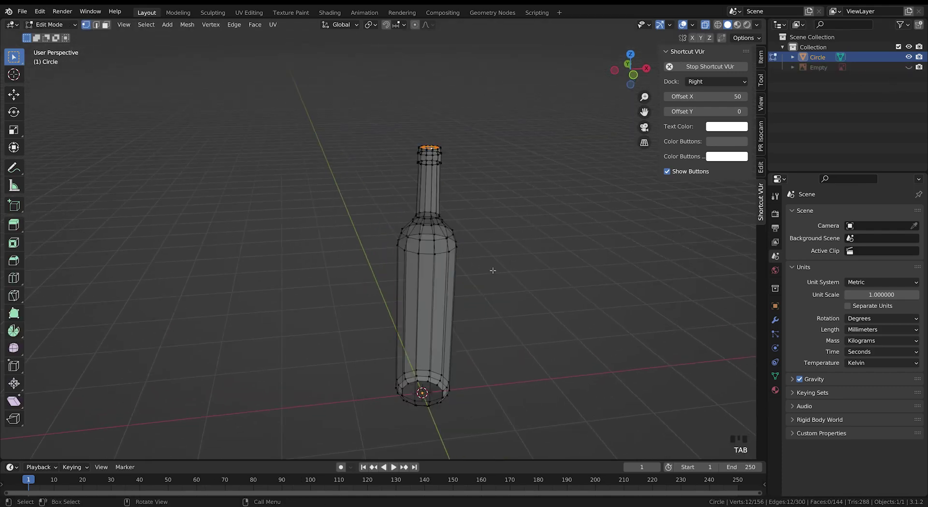
{"action": "key", "text": "Tab"}
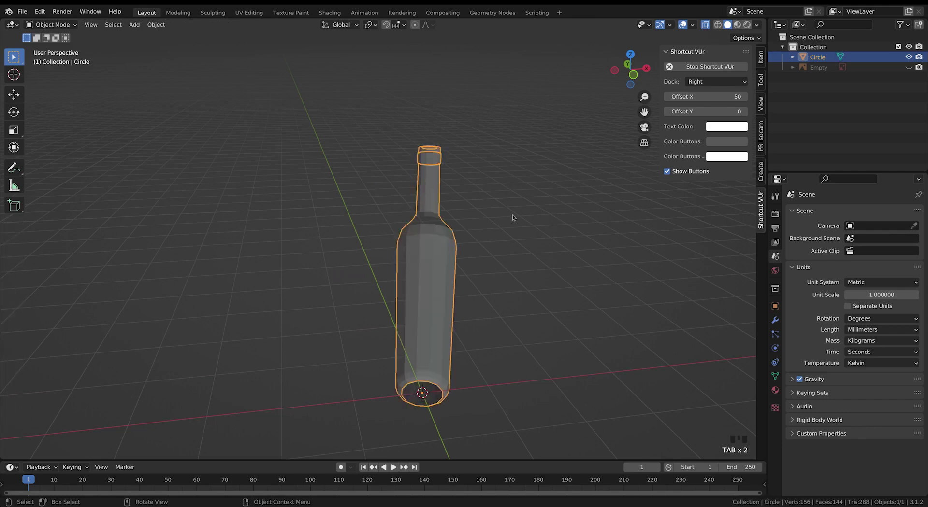
Step: Turn off X-ray display and apply smooth shading to the bottle
{"action": "middle_click_drag", "start_coordinate": [512, 215], "coordinate": [512, 208]}
{"action": "key", "text": "alt+z"}
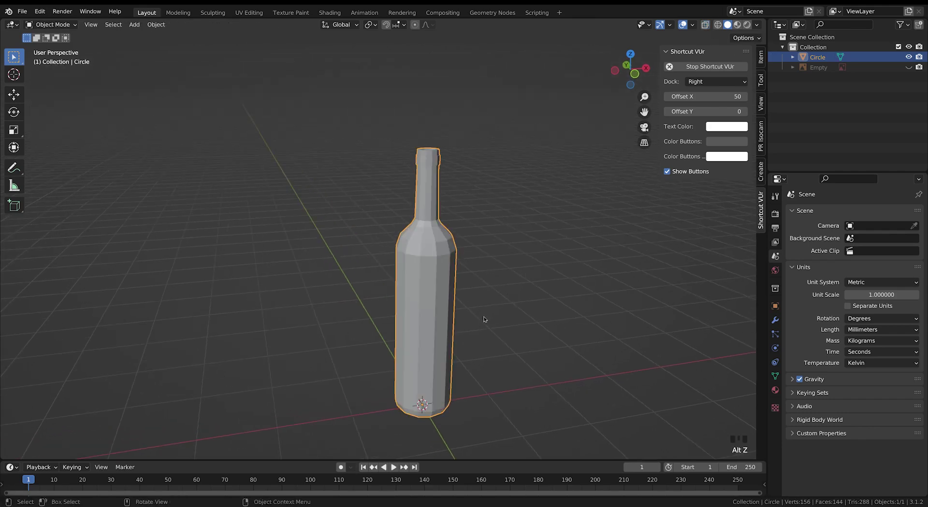
{"action": "right_click", "coordinate": [404, 265]}
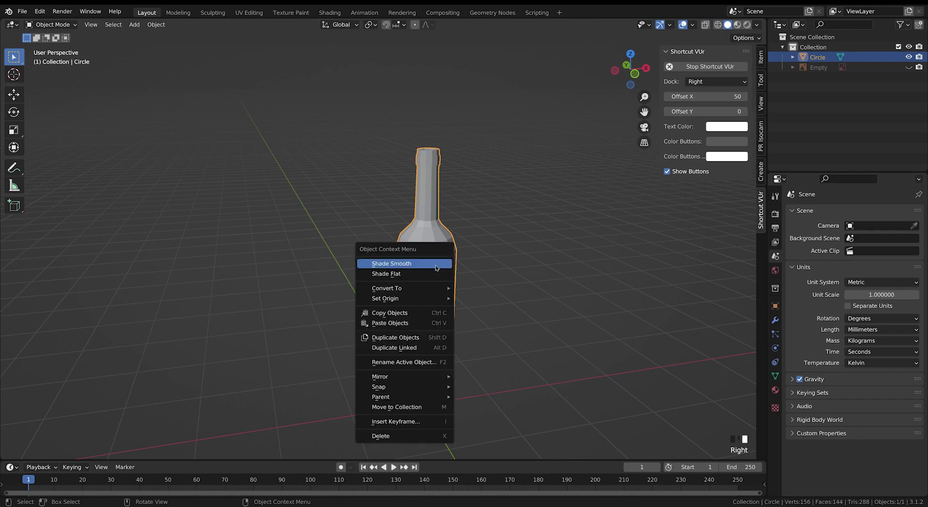
{"action": "left_click", "coordinate": [405, 265]}
{"action": "middle_click_drag", "start_coordinate": [405, 268], "coordinate": [483, 334]}
Step: Show the reference image again with X-ray on and return to editing the bottle's base in front view
{"action": "left_click", "coordinate": [908, 67]}
{"action": "middle_click_drag", "start_coordinate": [582, 327], "coordinate": [562, 318]}
{"action": "key", "text": "alt+z"}
{"action": "middle_click_drag", "start_coordinate": [439, 355], "coordinate": [441, 295], "text": "shift"}
{"action": "key", "text": "Tab"}
{"action": "scroll", "coordinate": [433, 347], "scroll_direction": "up", "scroll_amount": 6}
{"action": "key", "text": "KP_1"}
{"action": "scroll", "coordinate": [470, 297], "scroll_direction": "up", "scroll_amount": 3}
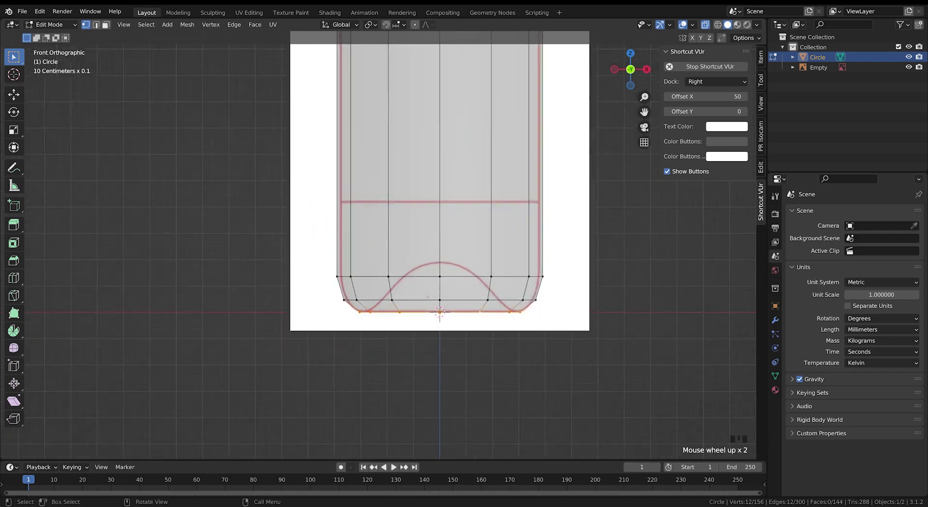
Step: Extrude the base loop inward as the punt's first ring, lowering it close to the bottom and rescaling it by 1.208
{"action": "middle_click_drag", "start_coordinate": [434, 363], "coordinate": [425, 373], "text": "shift"}
{"action": "key", "text": "e"}
{"action": "left_click", "coordinate": [628, 396]}
{"action": "key", "text": "s"}
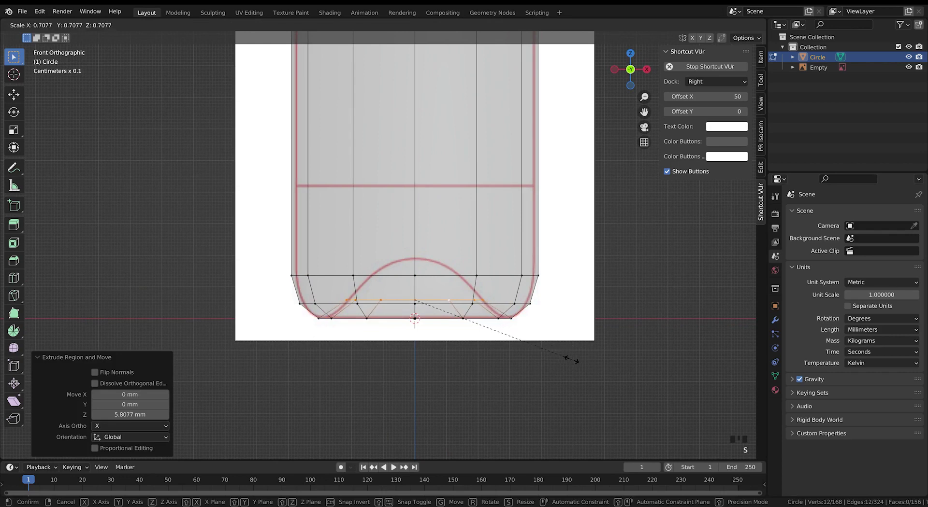
{"action": "left_click", "coordinate": [566, 359]}
{"action": "key", "text": "g"}
{"action": "key", "text": "z"}
{"action": "left_click", "coordinate": [597, 244]}
{"action": "key", "text": "s"}
{"action": "left_click", "coordinate": [2, 279]}
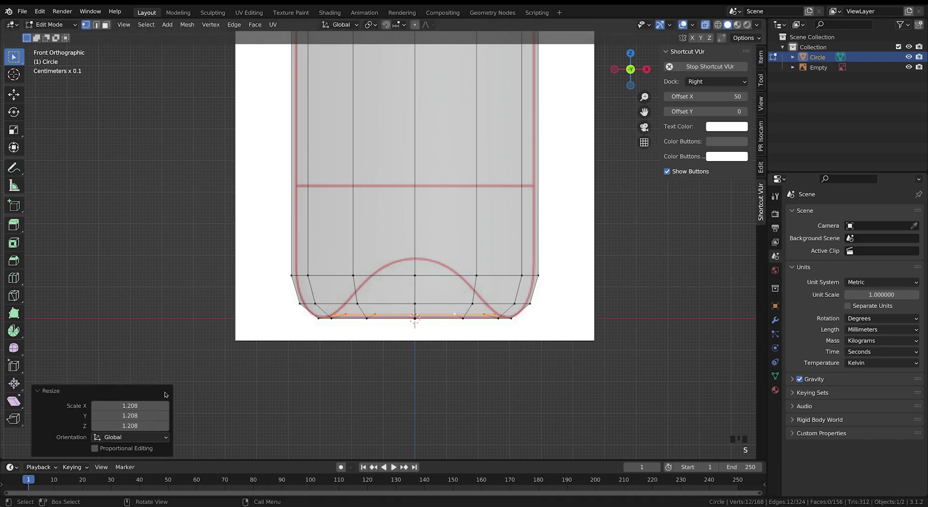
Step: Extrude further punt rings upward along the reference dome curve, starting 7.26 mm up, and scale each inward to fit the outline
{"action": "key", "text": "e"}
{"action": "left_click", "coordinate": [483, 386]}
{"action": "key", "text": "g"}
{"action": "key", "text": "z"}
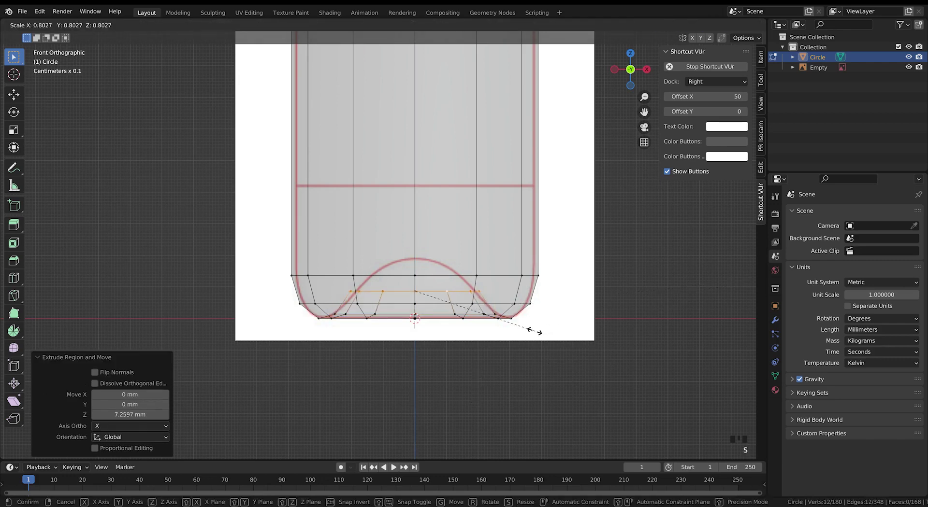
{"action": "left_click", "coordinate": [527, 364]}
{"action": "key", "text": "s"}
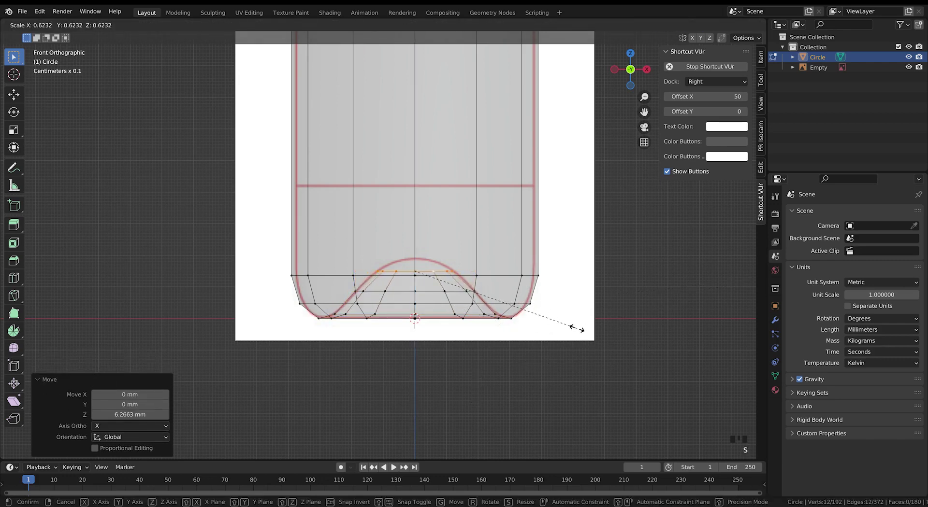
{"action": "left_click", "coordinate": [578, 328]}
{"action": "middle_click_drag", "start_coordinate": [578, 329], "coordinate": [496, 251]}
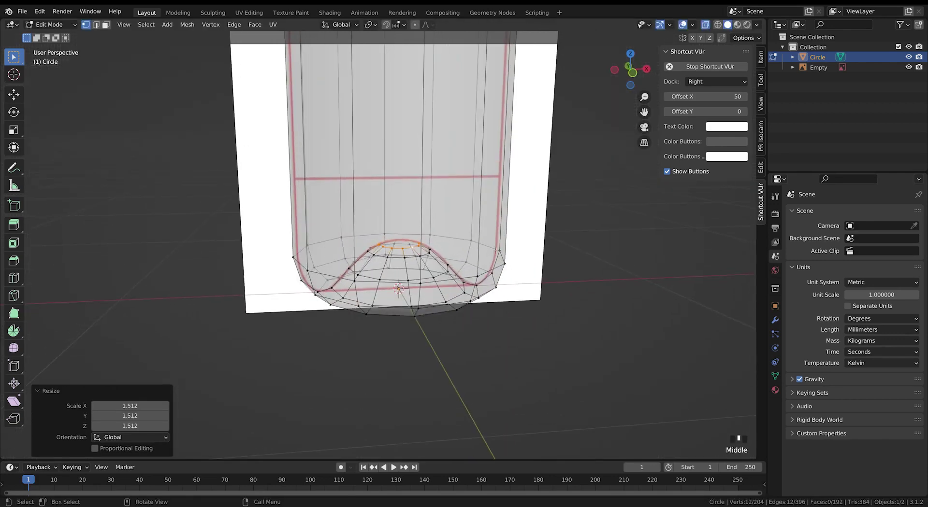
Step: Fill the punt's open top ring with a face and inset it by 4.858 mm
{"action": "key", "text": "f"}
{"action": "middle_click_drag", "start_coordinate": [569, 269], "coordinate": [543, 276]}
{"action": "key", "text": "i"}
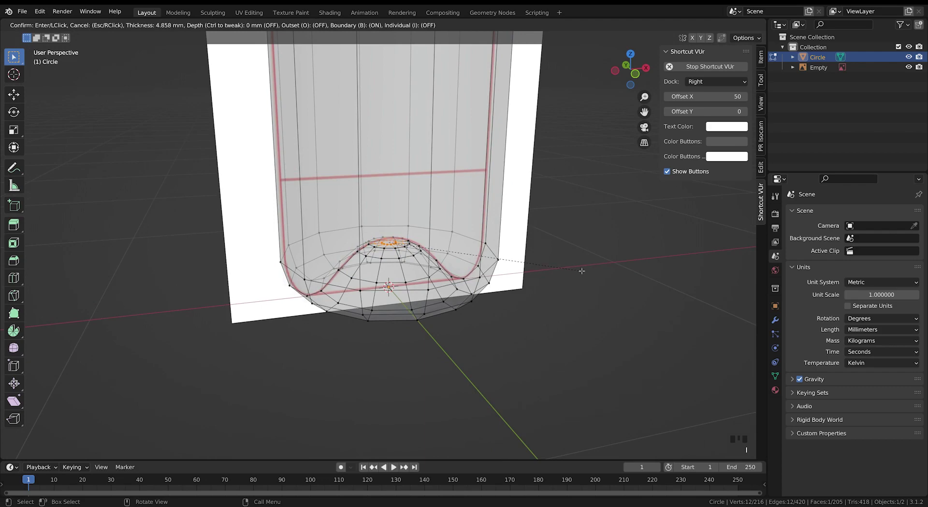
{"action": "left_click", "coordinate": [581, 271]}
Step: Raise the inset face 1.248 mm along Z to the peak of the reference dome
{"action": "key", "text": "KP_1"}
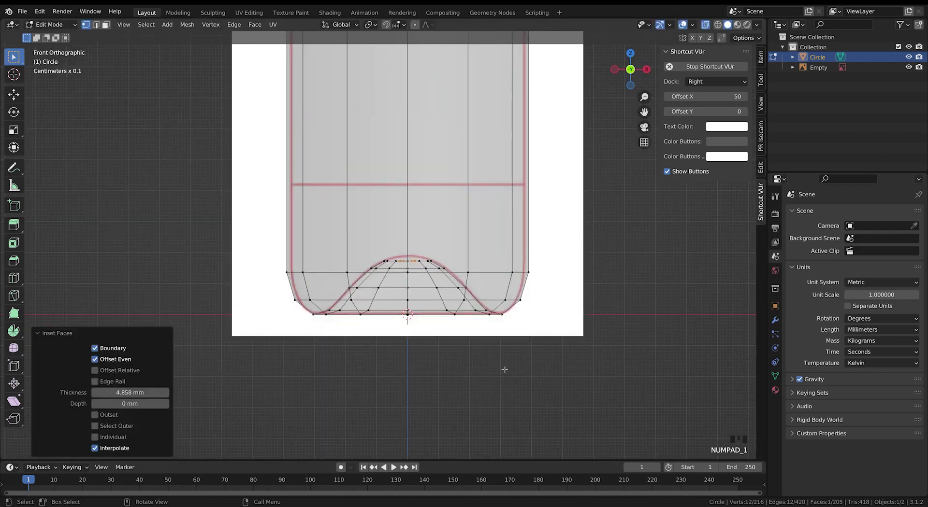
{"action": "key", "text": "g"}
{"action": "key", "text": "z"}
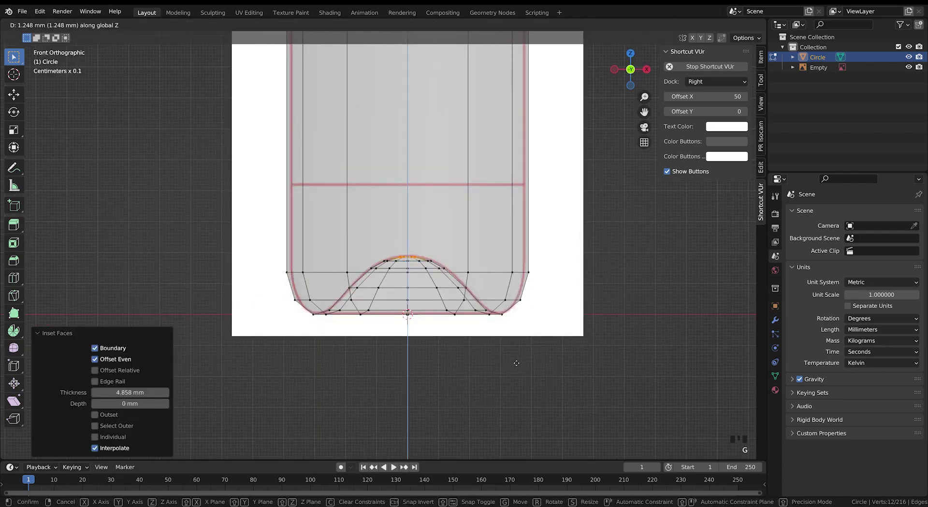
{"action": "left_click", "coordinate": [516, 362]}
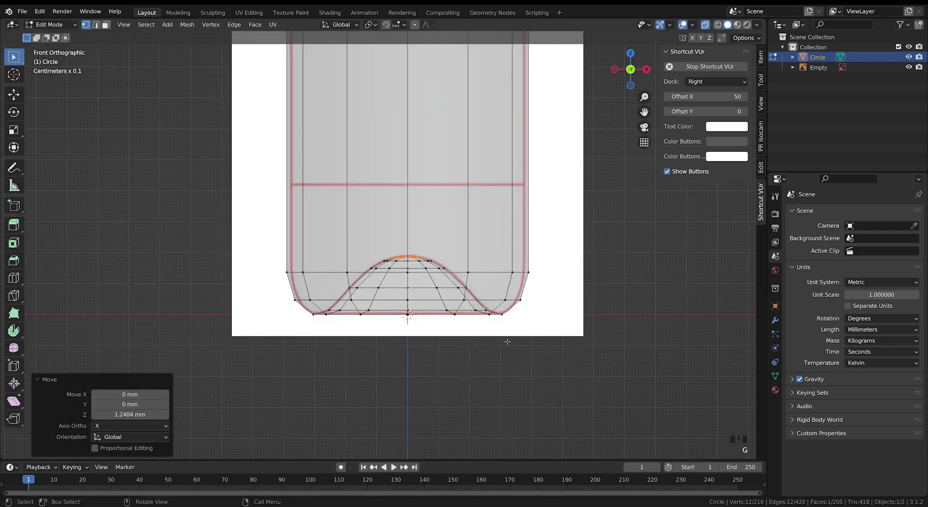
Step: Inset the punt's top face by 2.771 mm and merge its vertices at the center
{"action": "key", "text": "i"}
{"action": "left_click", "coordinate": [690, 277]}
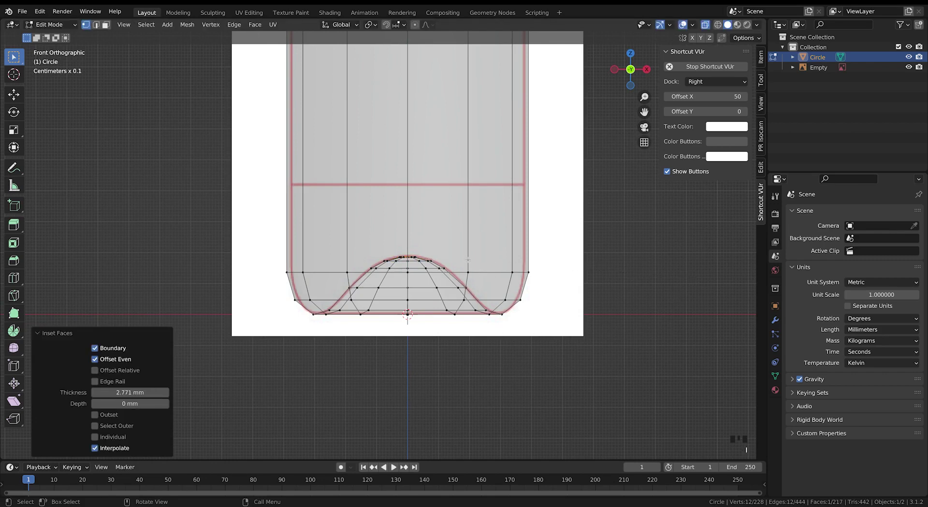
{"action": "key", "text": "m"}
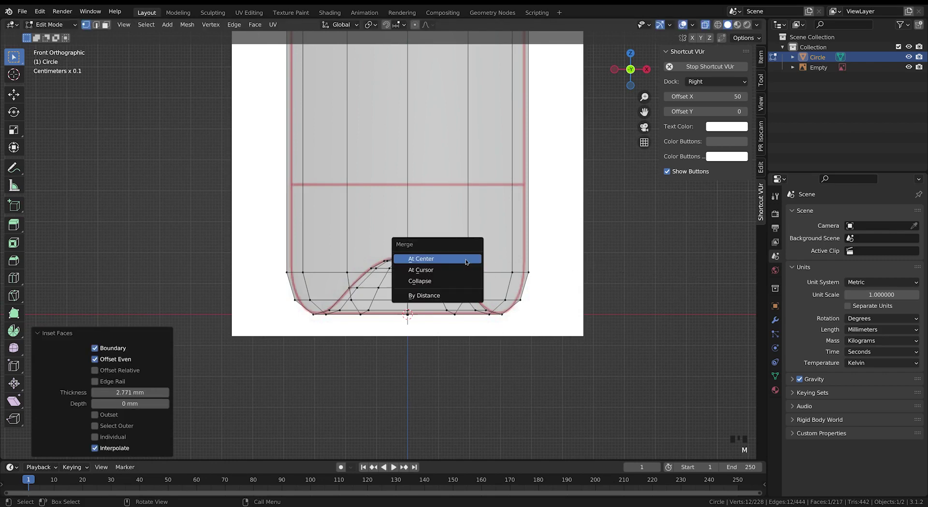
{"action": "left_click", "coordinate": [466, 261]}
{"action": "middle_click_drag", "start_coordinate": [466, 262], "coordinate": [490, 287]}
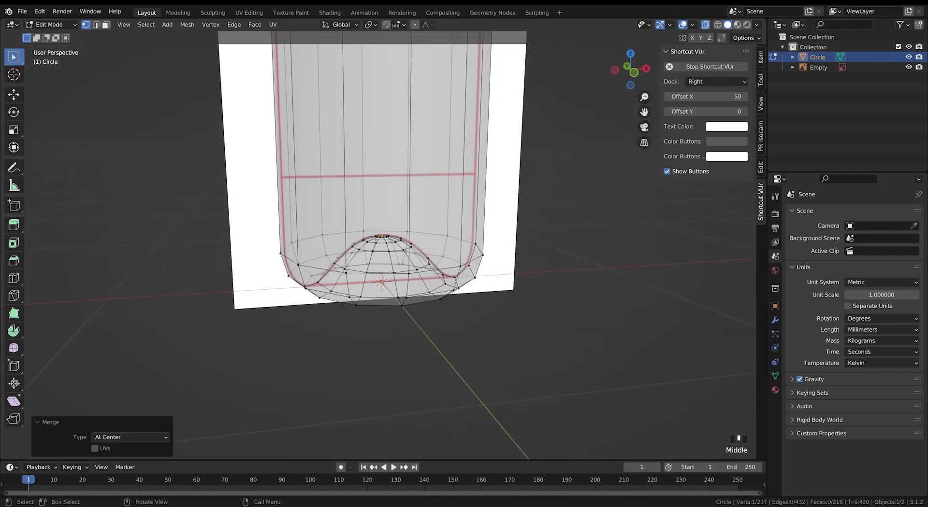
{"action": "key", "text": "KP_1"}
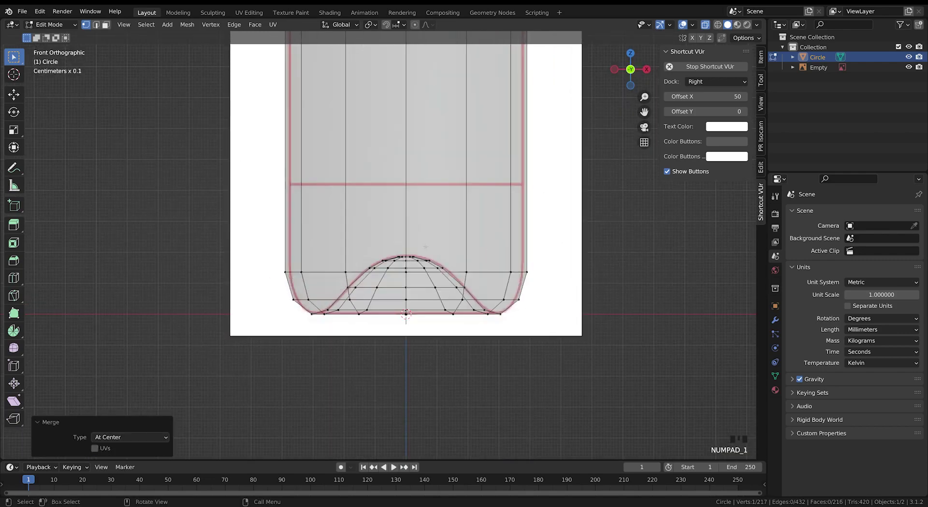
{"action": "middle_click_drag", "start_coordinate": [557, 305], "coordinate": [543, 326]}
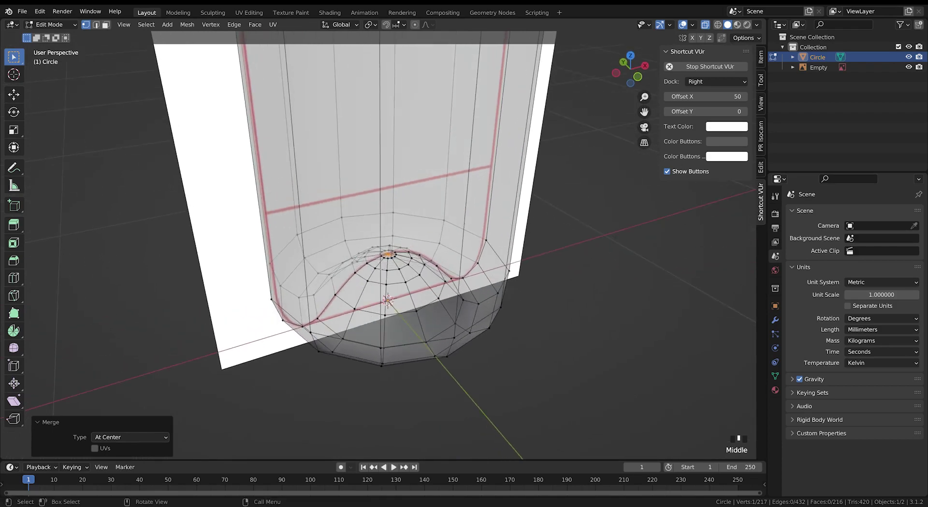
Step: Return to Object Mode with X-ray off and hide the reference image to view the whole bottle
{"action": "scroll", "coordinate": [603, 329], "scroll_direction": "down", "scroll_amount": 5}
{"action": "mouse_move", "coordinate": [604, 328]}
{"action": "middle_mouse_down"}
{"action": "mouse_move", "coordinate": [495, 284]}
{"action": "mouse_move", "coordinate": [528, 384]}
{"action": "middle_mouse_up"}
{"action": "key", "text": "Tab"}
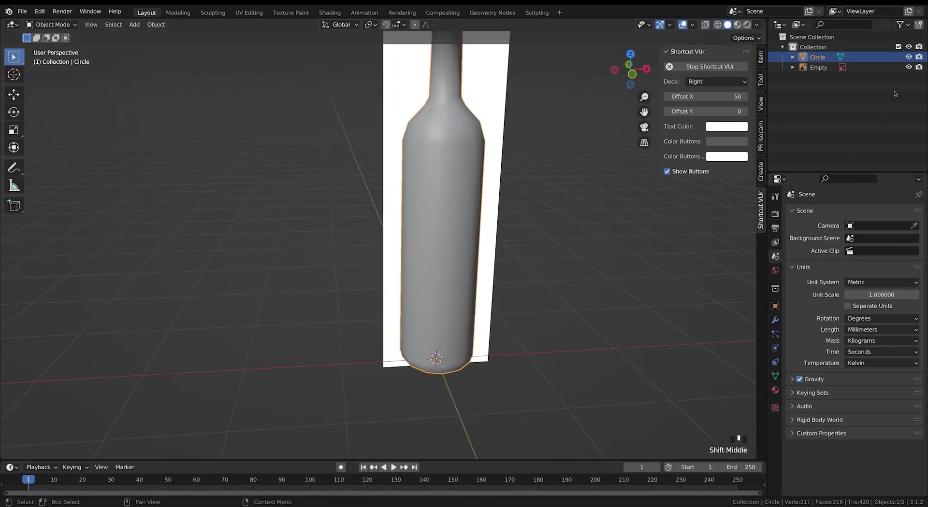
{"action": "left_click", "coordinate": [909, 67]}
{"action": "middle_click_drag", "start_coordinate": [421, 192], "coordinate": [408, 269], "text": "shift"}
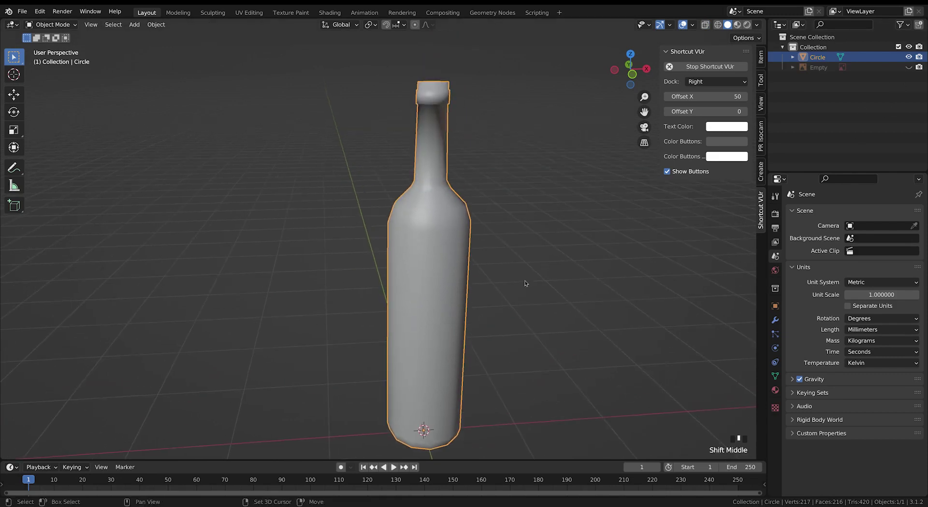
{"action": "middle_click_drag", "start_coordinate": [521, 264], "coordinate": [736, 357]}
{"action": "middle_click_drag", "start_coordinate": [451, 330], "coordinate": [497, 371]}
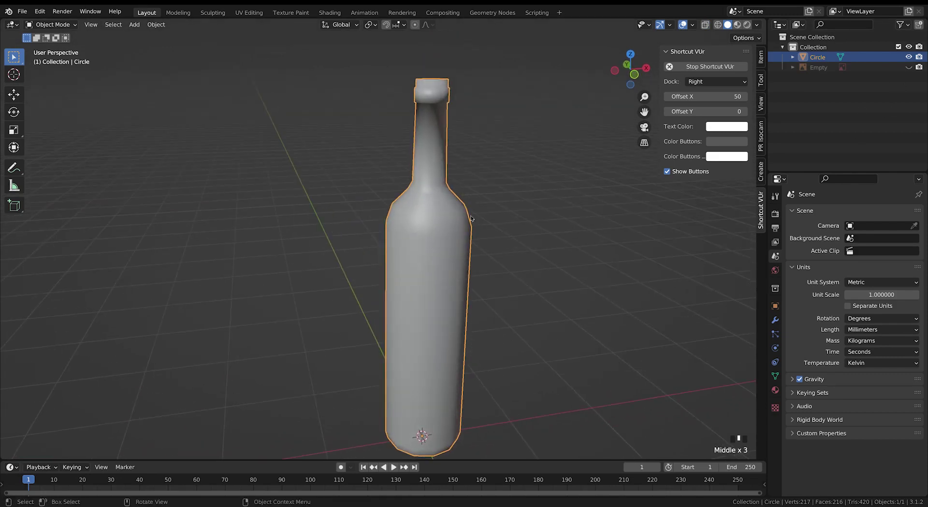
Step: Add a Subdivision Surface modifier to the bottle and set its viewport levels to 2
{"action": "left_click", "coordinate": [774, 320]}
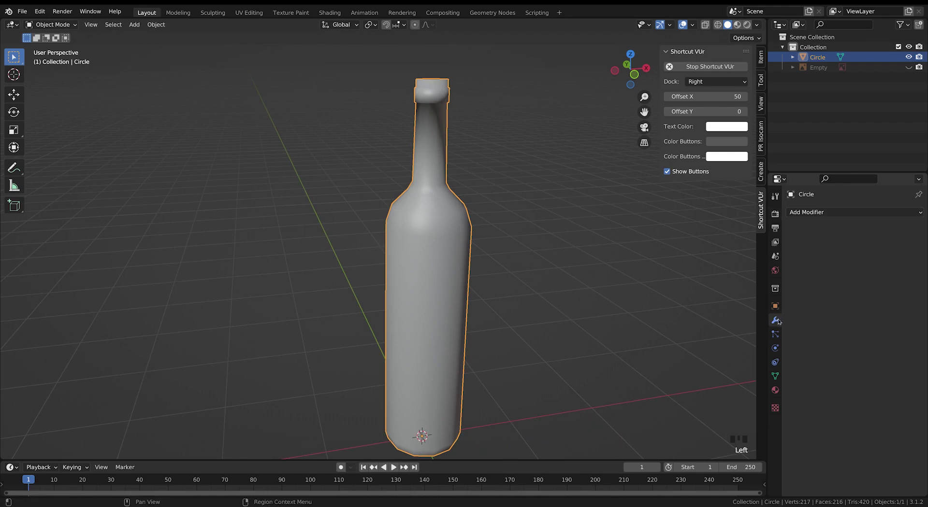
{"action": "left_click", "coordinate": [814, 215]}
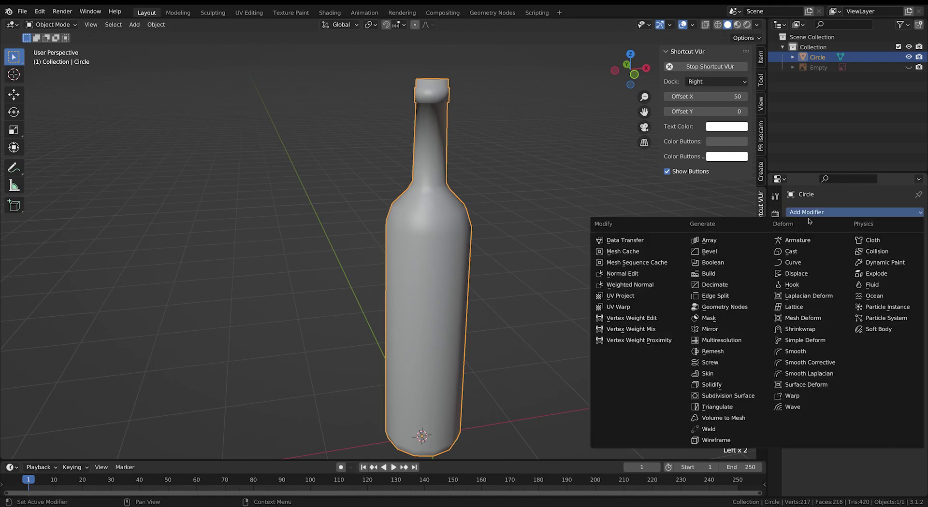
{"action": "left_click", "coordinate": [720, 397]}
{"action": "middle_click_drag", "start_coordinate": [535, 266], "coordinate": [514, 250]}
{"action": "middle_click_drag", "start_coordinate": [413, 343], "coordinate": [441, 325], "text": "shift"}
{"action": "scroll", "coordinate": [451, 347], "scroll_direction": "down", "scroll_amount": 2}
{"action": "scroll", "coordinate": [452, 345], "scroll_direction": "up", "scroll_amount": 1}
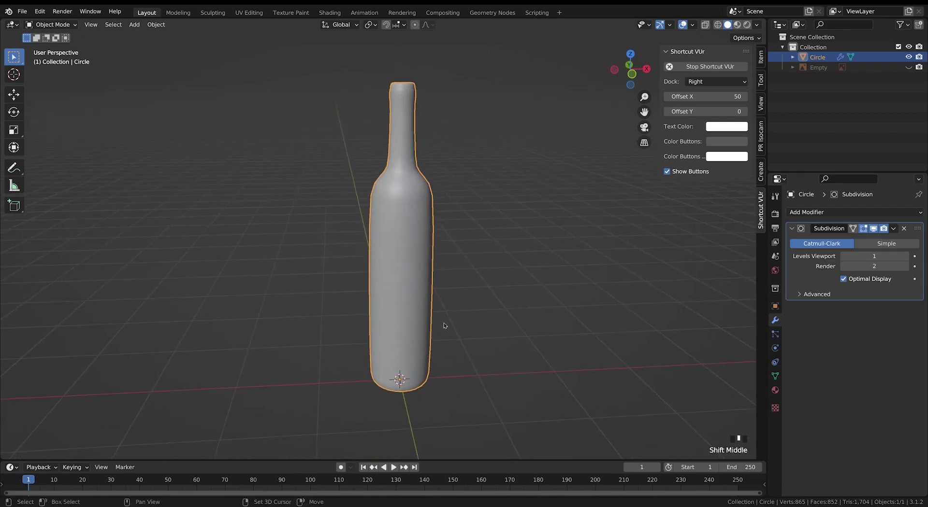
{"action": "left_click", "coordinate": [907, 259]}
Step: Enter Edit Mode in front view and show the reference image to compare the smoothed base with its outline
{"action": "key", "text": "Tab"}
{"action": "middle_click_drag", "start_coordinate": [463, 292], "coordinate": [473, 300]}
{"action": "key", "text": "KP_1"}
{"action": "left_click", "coordinate": [909, 67]}
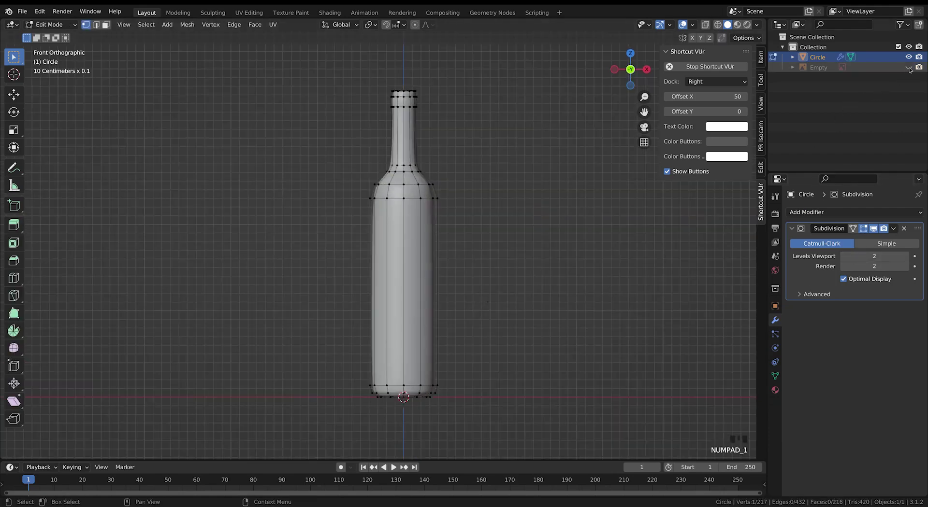
{"action": "scroll", "coordinate": [488, 325], "scroll_direction": "up", "scroll_amount": 3}
{"action": "middle_click_drag", "start_coordinate": [508, 387], "coordinate": [458, 350], "text": "shift"}
{"action": "scroll", "coordinate": [479, 343], "scroll_direction": "up", "scroll_amount": 2}
{"action": "scroll", "coordinate": [463, 340], "scroll_direction": "up", "scroll_amount": 2}
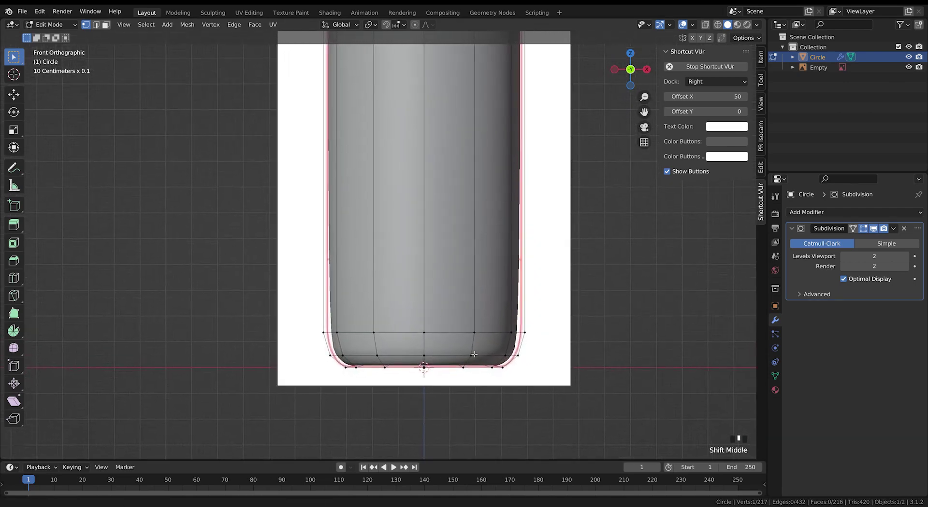
Step: Add supporting loop cuts to the body, one just below the shoulder at factor -0.912 and one just above the base at factor 0.932
{"action": "scroll", "coordinate": [458, 351], "scroll_direction": "down", "scroll_amount": 5}
{"action": "middle_click_drag", "start_coordinate": [423, 196], "coordinate": [428, 220], "text": "shift"}
{"action": "key", "text": "ctrl+r"}
{"action": "left_click", "coordinate": [417, 227]}
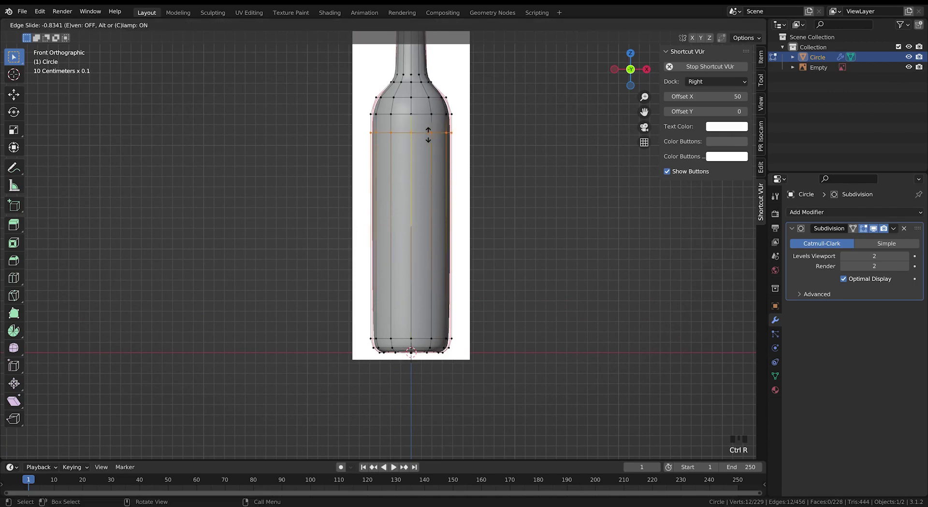
{"action": "left_click", "coordinate": [435, 126]}
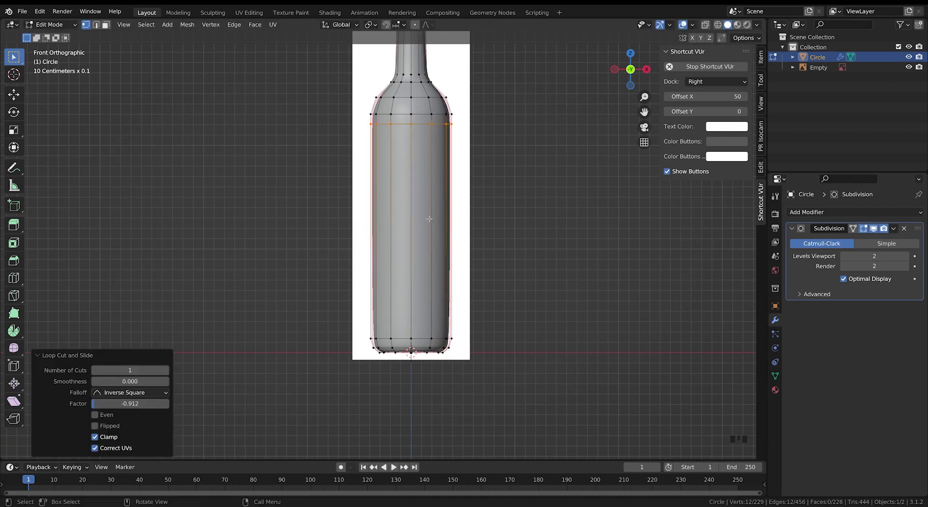
{"action": "key", "text": "ctrl+r"}
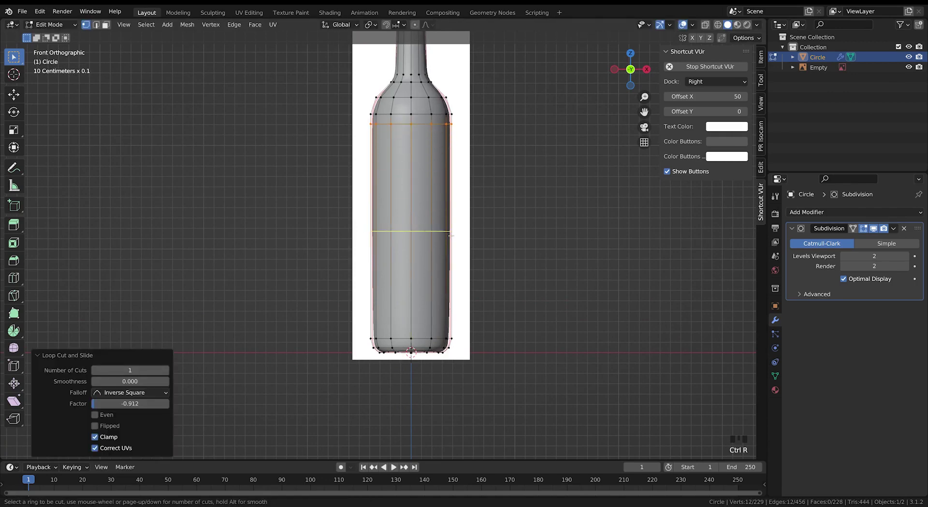
{"action": "left_click", "coordinate": [441, 231]}
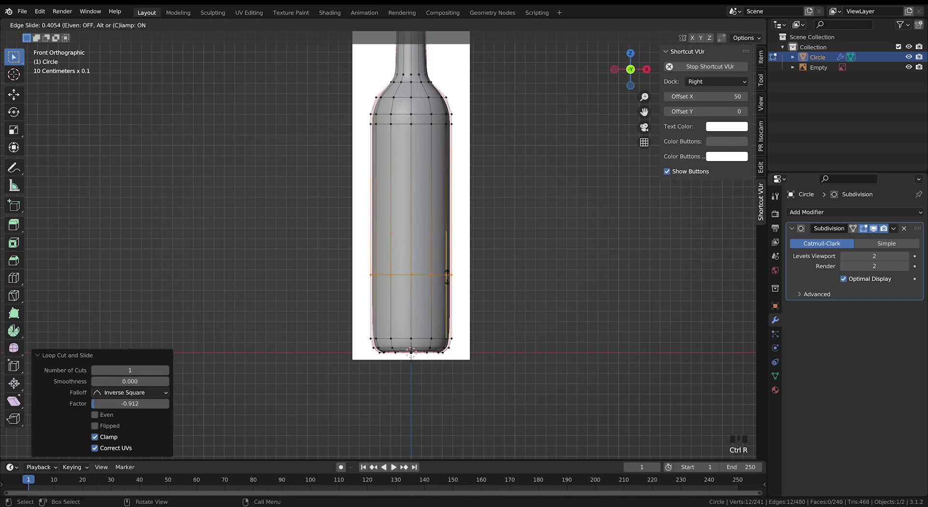
{"action": "left_click", "coordinate": [461, 331]}
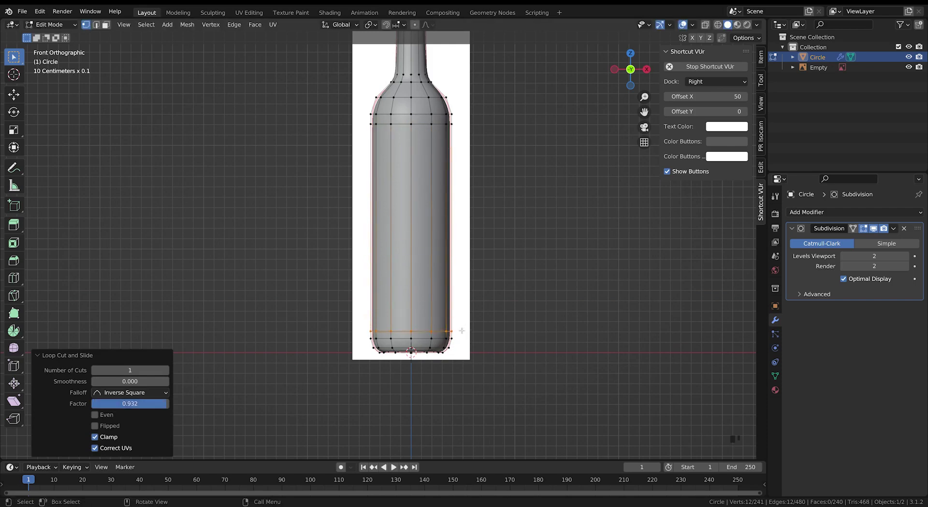
Step: Scale the base's rounded corner loop by about 1.023 and its bottom loop by 1.058 to match the reference outline
{"action": "scroll", "coordinate": [412, 340], "scroll_direction": "up", "scroll_amount": 3}
{"action": "middle_click_drag", "start_coordinate": [412, 340], "coordinate": [371, 202], "text": "shift"}
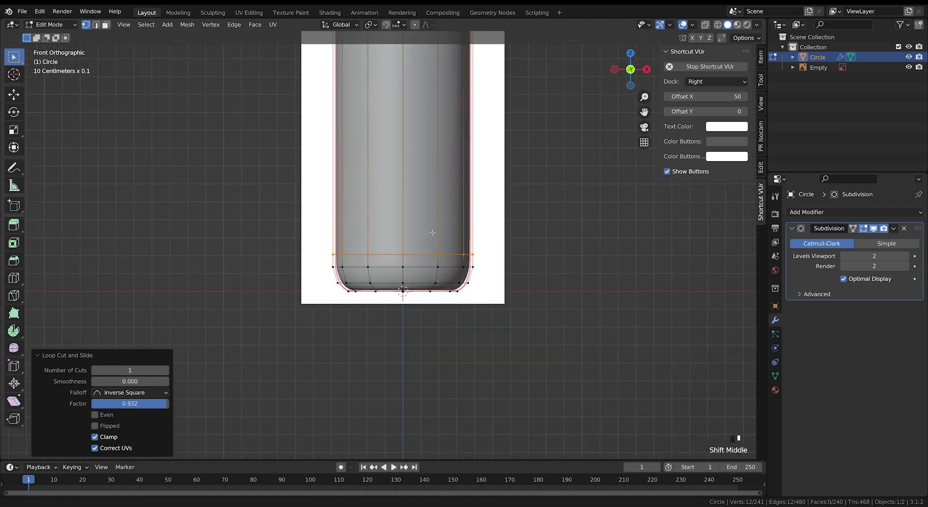
{"action": "left_click", "coordinate": [437, 283], "text": "alt"}
{"action": "key", "text": "s"}
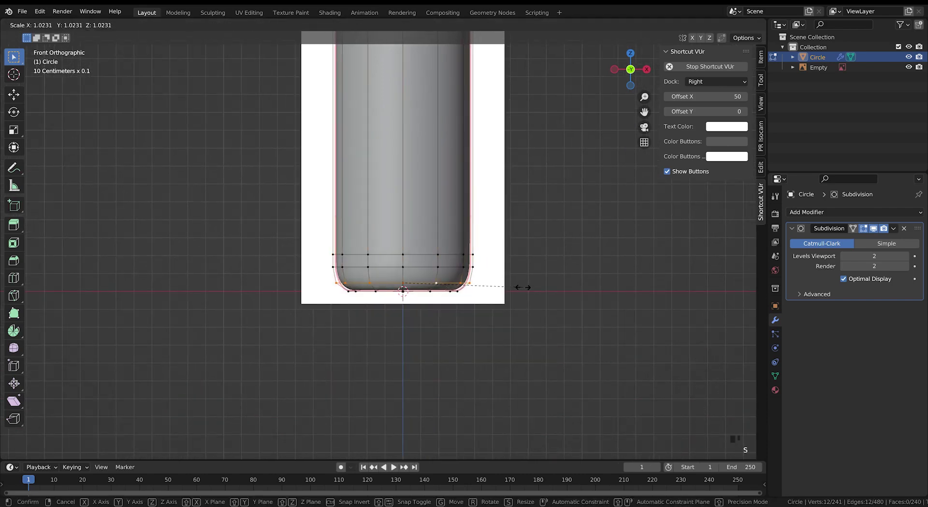
{"action": "left_click", "coordinate": [521, 287]}
{"action": "left_click", "coordinate": [438, 290], "text": "alt"}
{"action": "key", "text": "s"}
{"action": "left_click", "coordinate": [524, 302]}
Step: Widen the upper shoulder loop slightly and scale the loop at the neck's base to about 0.927 to match the reference outline
{"action": "scroll", "coordinate": [511, 295], "scroll_direction": "up", "scroll_amount": 3, "text": "shift"}
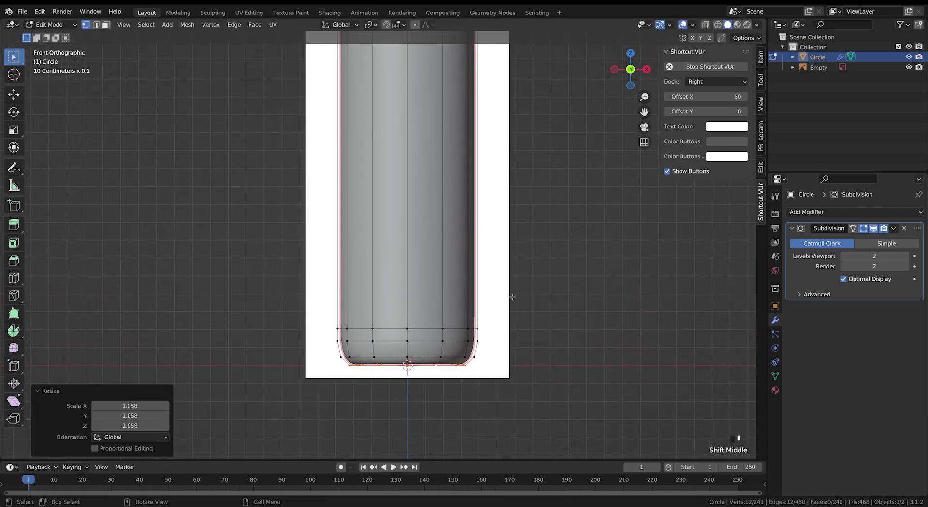
{"action": "scroll", "coordinate": [511, 295], "scroll_direction": "down", "scroll_amount": 1, "text": "alt"}
{"action": "scroll", "coordinate": [510, 294], "scroll_direction": "down", "scroll_amount": 2}
{"action": "scroll", "coordinate": [495, 217], "scroll_direction": "up", "scroll_amount": 4, "text": "shift"}
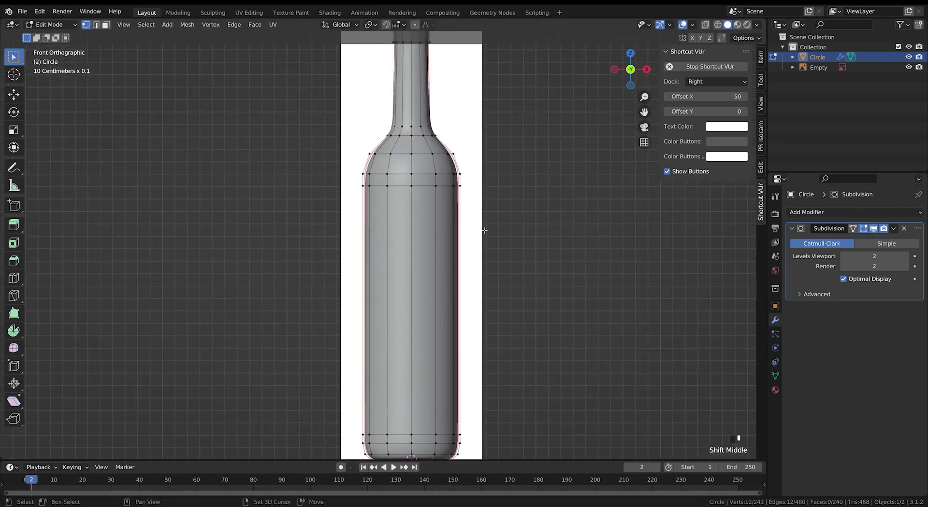
{"action": "scroll", "coordinate": [436, 247], "scroll_direction": "up", "scroll_amount": 2, "text": "alt"}
{"action": "scroll", "coordinate": [436, 247], "scroll_direction": "up", "scroll_amount": 1}
{"action": "scroll", "coordinate": [436, 246], "scroll_direction": "up", "scroll_amount": 3}
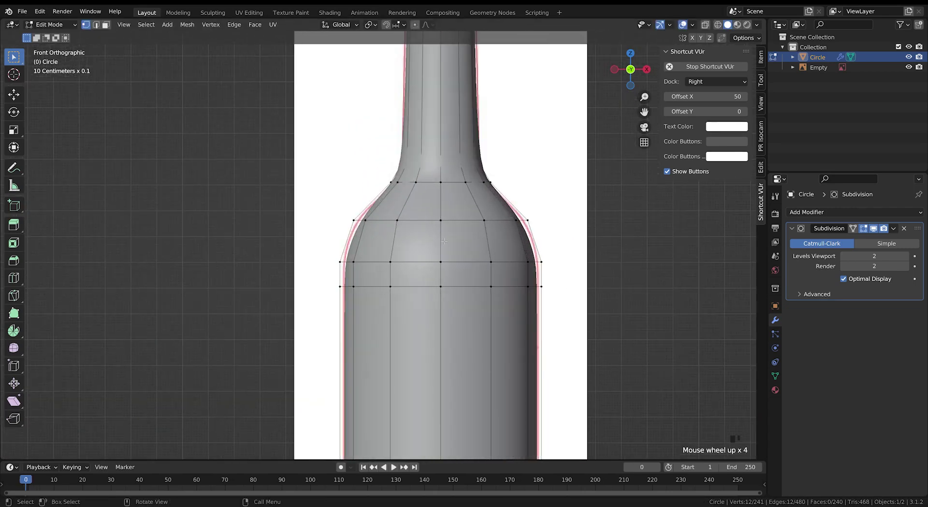
{"action": "left_click", "coordinate": [458, 220], "text": "alt"}
{"action": "key", "text": "s"}
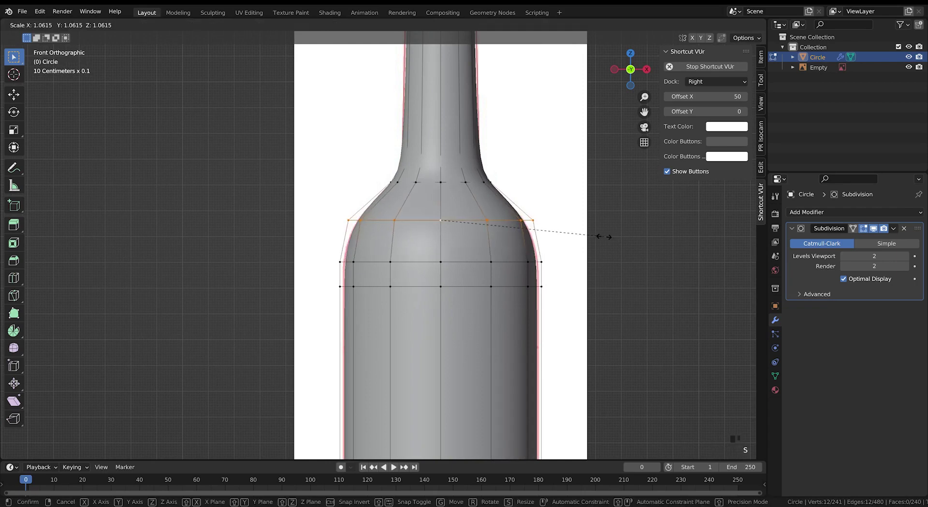
{"action": "left_click", "coordinate": [599, 236]}
{"action": "left_click", "coordinate": [454, 182], "text": "alt"}
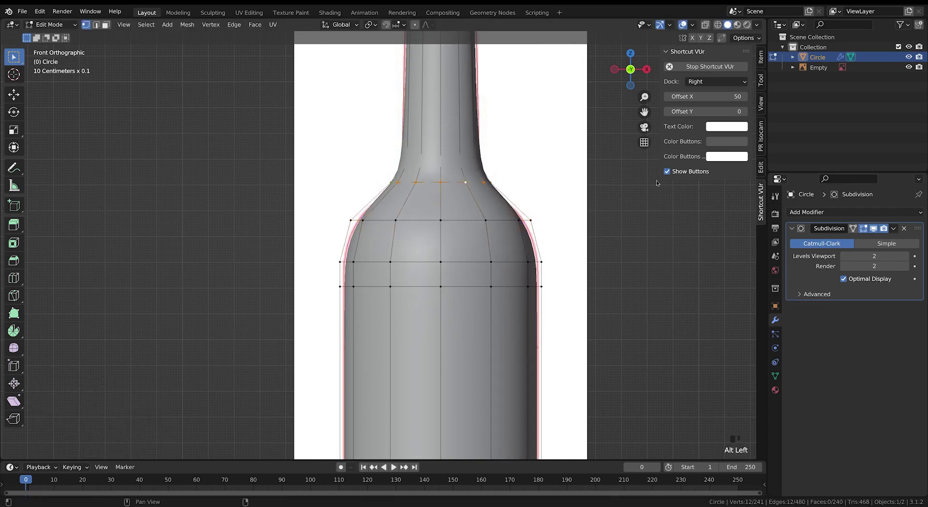
{"action": "key", "text": "s"}
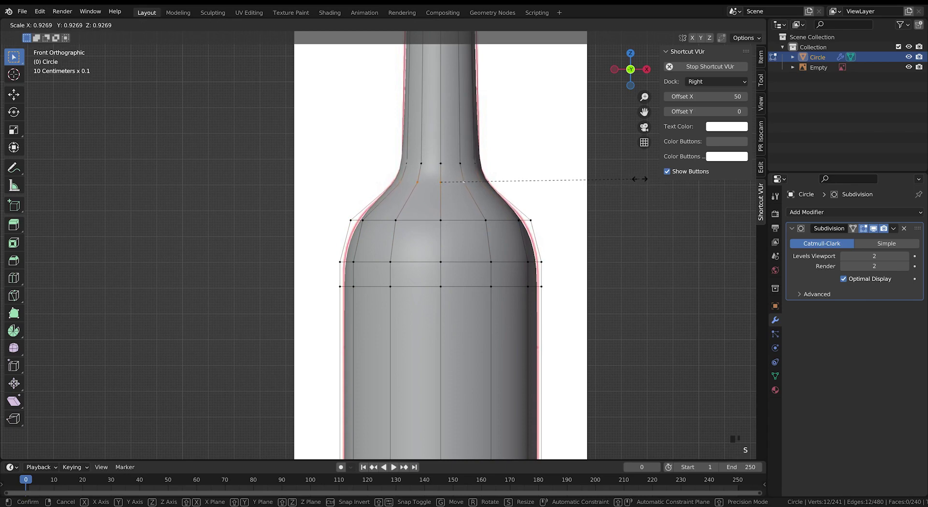
{"action": "left_click", "coordinate": [639, 179]}
Step: Scale the upper shoulder loop by 1.032 and lower it about 0.84 mm along Z to follow the reference
{"action": "left_click", "coordinate": [508, 219], "text": "alt"}
{"action": "key", "text": "s"}
{"action": "left_click", "coordinate": [601, 196]}
{"action": "key", "text": "g"}
{"action": "key", "text": "z"}
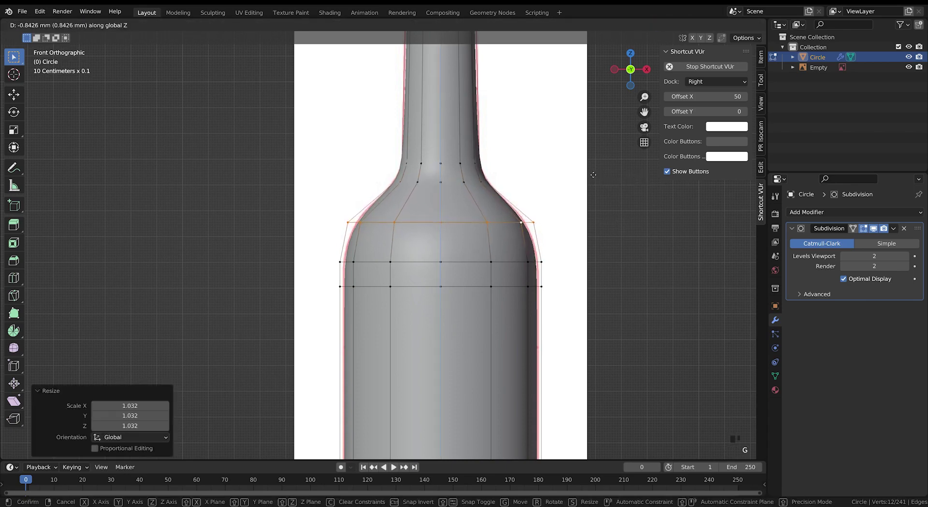
{"action": "left_click", "coordinate": [592, 175]}
{"action": "left_click", "coordinate": [589, 270], "text": "alt"}
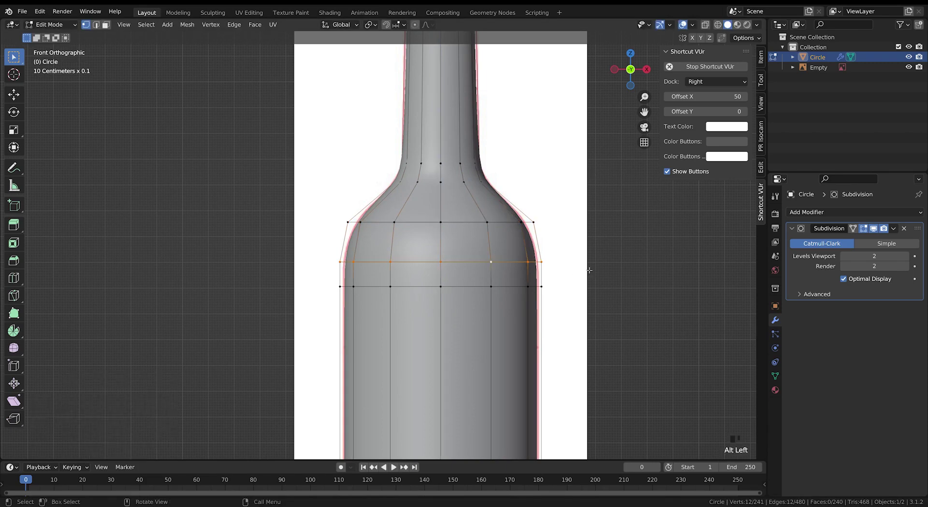
Step: Add loop cuts just below the collar at factor -0.979 and on the lip just above the collar at factor 0.803
{"action": "scroll", "coordinate": [582, 240], "scroll_direction": "up", "scroll_amount": 4, "text": "shift"}
{"action": "scroll", "coordinate": [469, 272], "scroll_direction": "up", "scroll_amount": 3}
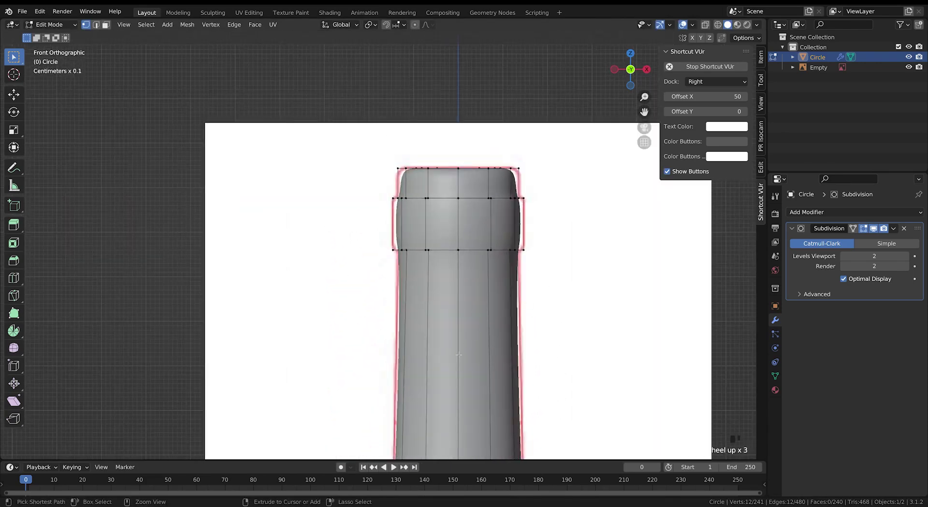
{"action": "key", "text": "ctrl+r"}
{"action": "left_click", "coordinate": [458, 401]}
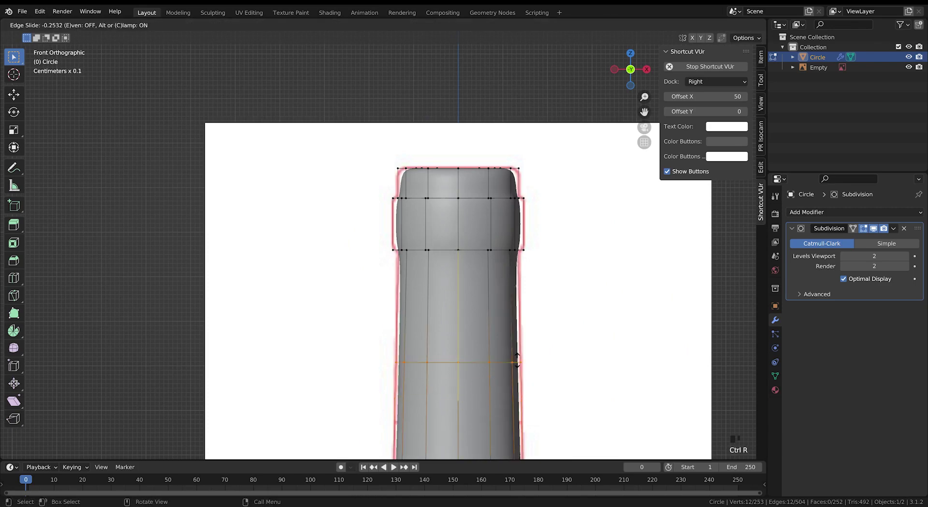
{"action": "left_click", "coordinate": [555, 254]}
{"action": "key", "text": "ctrl+r"}
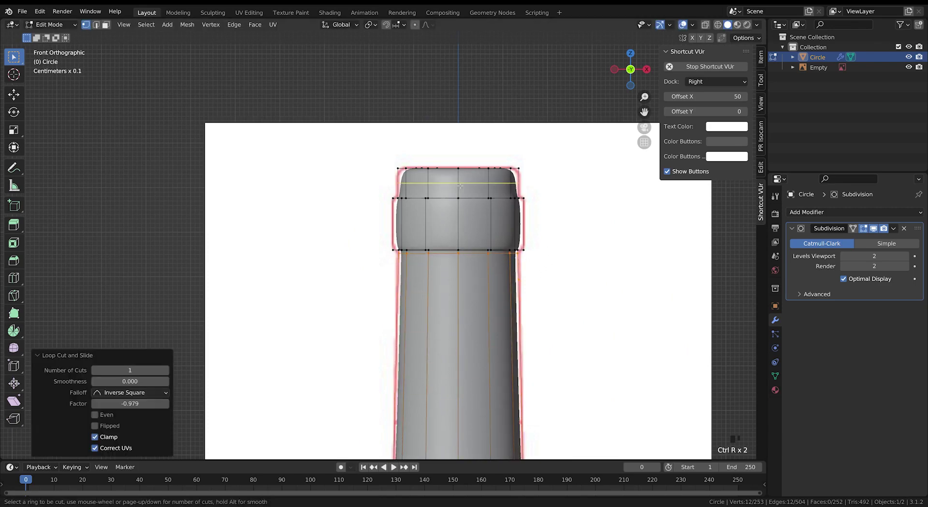
{"action": "left_click", "coordinate": [466, 186]}
{"action": "left_click", "coordinate": [466, 195]}
Step: Add two loop cuts inside the collar, near its upper edge at factor -0.841 and near its lower edge at 0.755
{"action": "key", "text": "ctrl+r"}
{"action": "left_click", "coordinate": [483, 225]}
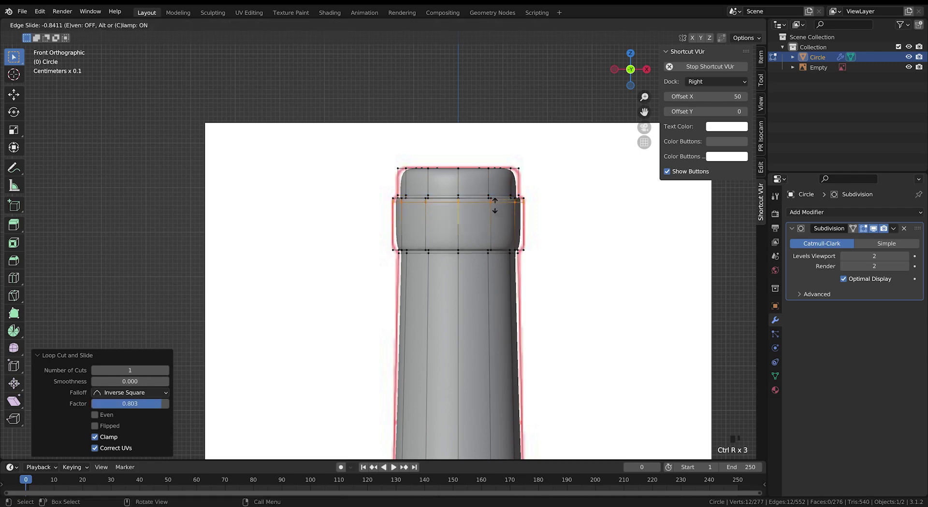
{"action": "left_click", "coordinate": [494, 205]}
{"action": "key", "text": "ctrl+r"}
{"action": "left_click", "coordinate": [471, 227]}
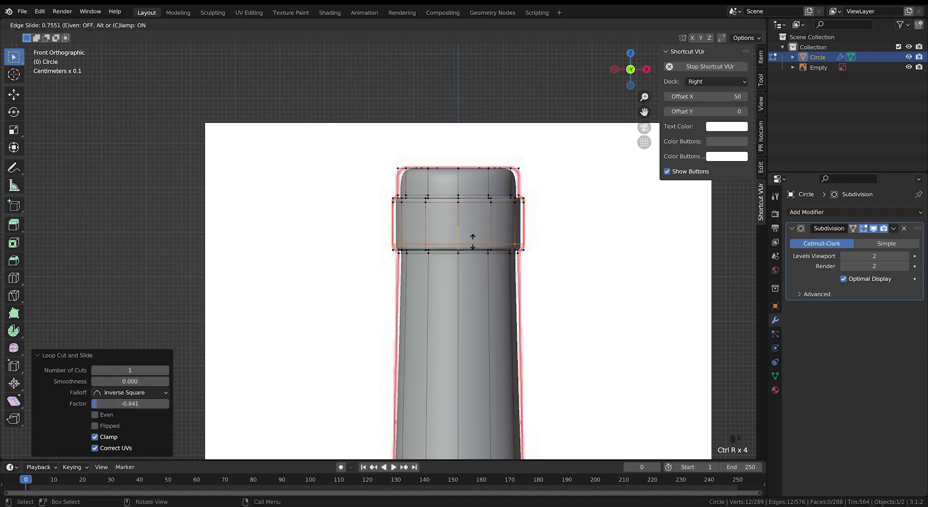
{"action": "left_click", "coordinate": [472, 237]}
Step: Add a loop cut just below the mouth's rim at factor about -0.746 and a centred one on the rim's flat top ring
{"action": "key", "text": "ctrl+r"}
{"action": "left_click", "coordinate": [457, 175]}
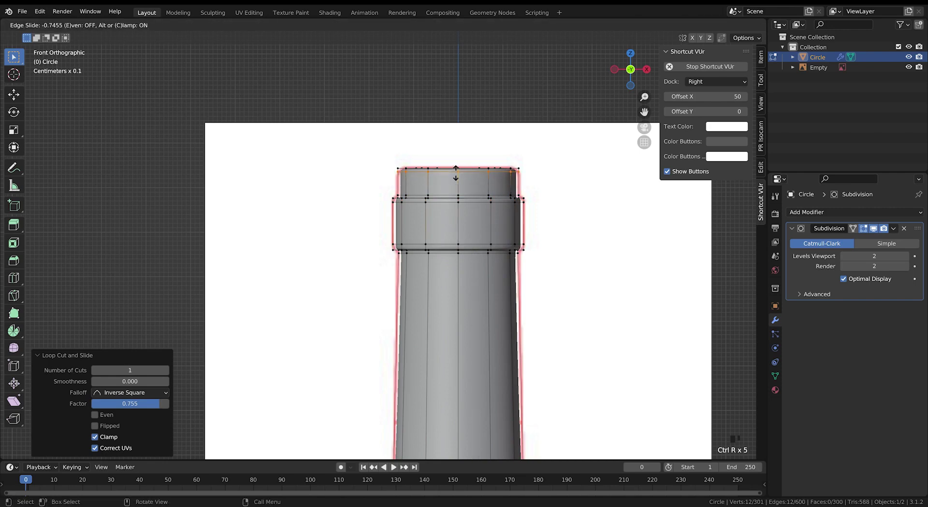
{"action": "left_click", "coordinate": [456, 172]}
{"action": "middle_click_drag", "start_coordinate": [456, 172], "coordinate": [479, 144]}
{"action": "key", "text": "ctrl+r"}
{"action": "left_click", "coordinate": [478, 144]}
{"action": "right_click", "coordinate": [478, 144]}
Step: Hide the reference image and return to Object Mode with the whole bottle in view
{"action": "middle_click_drag", "start_coordinate": [599, 249], "coordinate": [546, 252]}
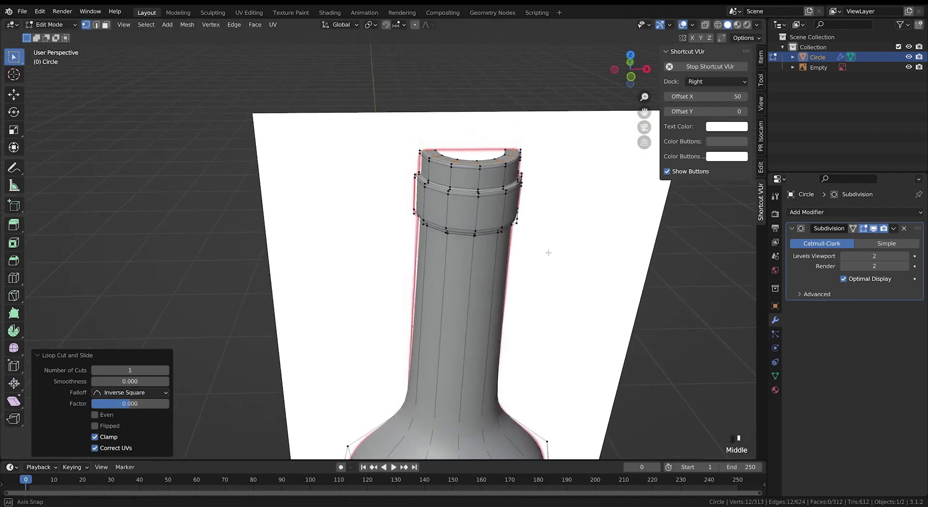
{"action": "scroll", "coordinate": [546, 252], "scroll_direction": "down", "scroll_amount": 5}
{"action": "left_click", "coordinate": [908, 67]}
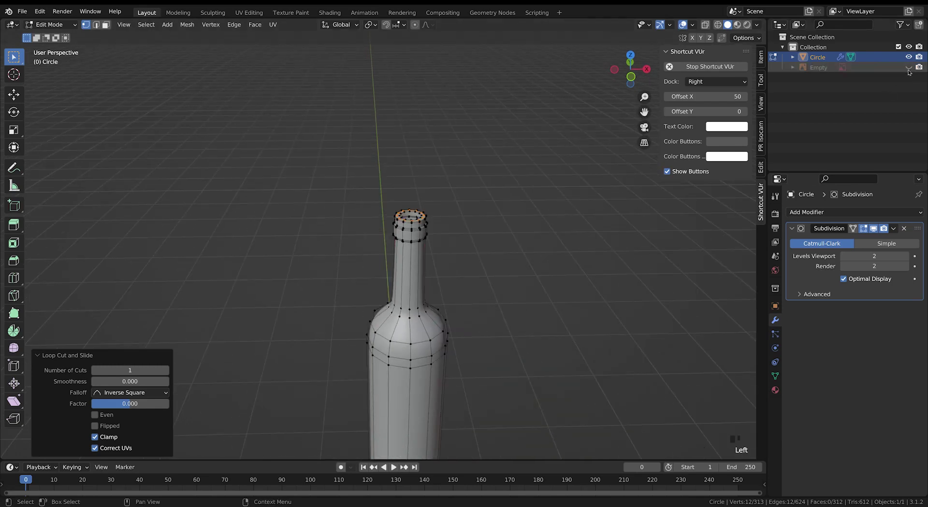
{"action": "middle_click_drag", "start_coordinate": [469, 338], "coordinate": [443, 265], "text": "shift"}
{"action": "scroll", "coordinate": [477, 321], "scroll_direction": "down", "scroll_amount": 2}
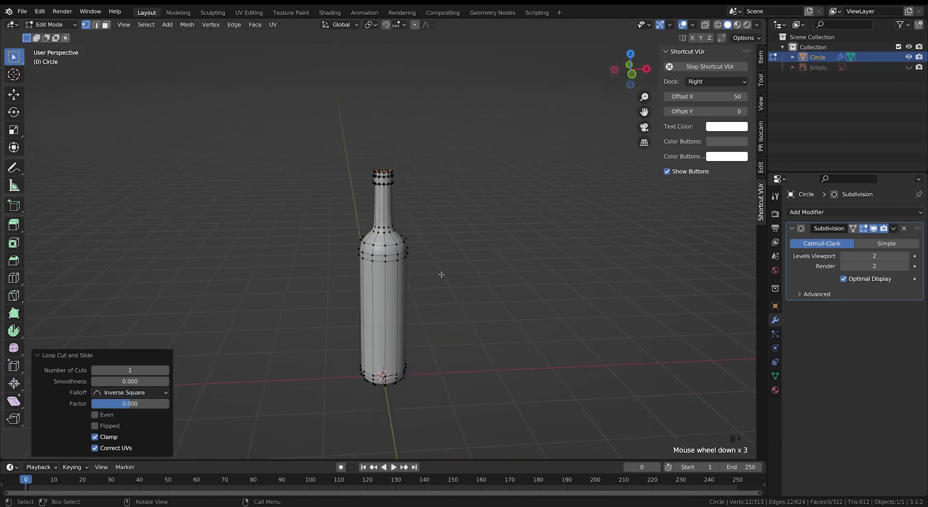
{"action": "key", "text": "Tab"}
{"action": "mouse_move", "coordinate": [471, 321]}
{"action": "middle_mouse_down"}
{"action": "mouse_move", "coordinate": [455, 294]}
{"action": "mouse_move", "coordinate": [480, 332]}
{"action": "mouse_move", "coordinate": [443, 282]}
{"action": "mouse_move", "coordinate": [477, 308]}
{"action": "middle_mouse_up"}
Step: Add a Solidify modifier above the Subdivision modifier and set its thickness to -4 mm
{"action": "left_click", "coordinate": [828, 213]}
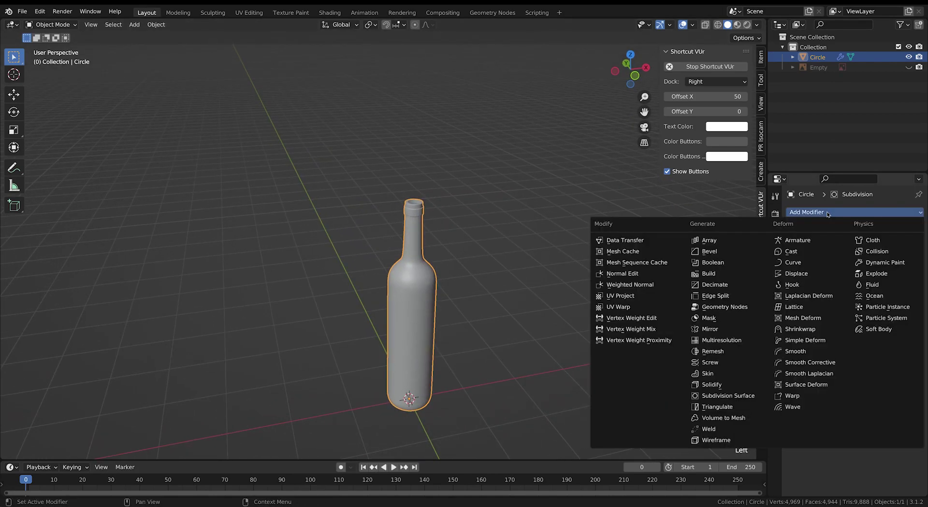
{"action": "left_click", "coordinate": [720, 386]}
{"action": "left_click_drag", "start_coordinate": [923, 314], "coordinate": [913, 245]}
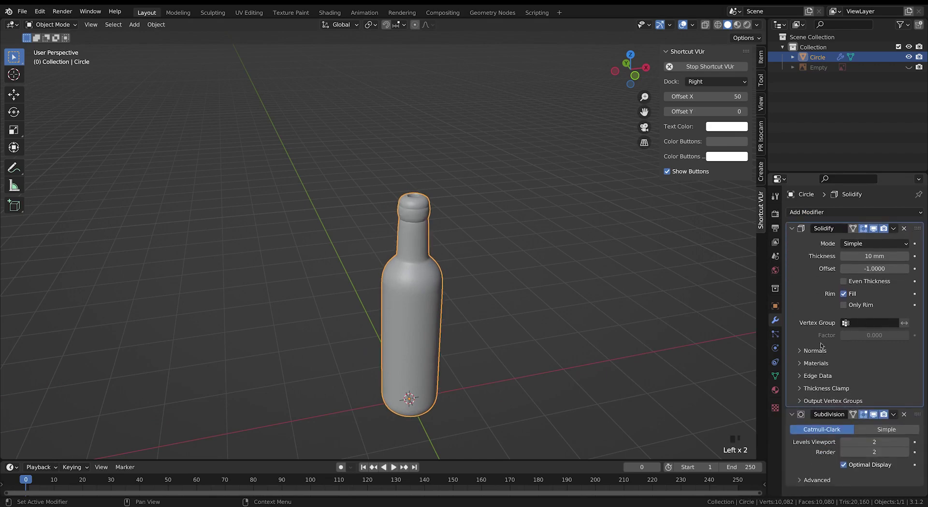
{"action": "left_click", "coordinate": [877, 256]}
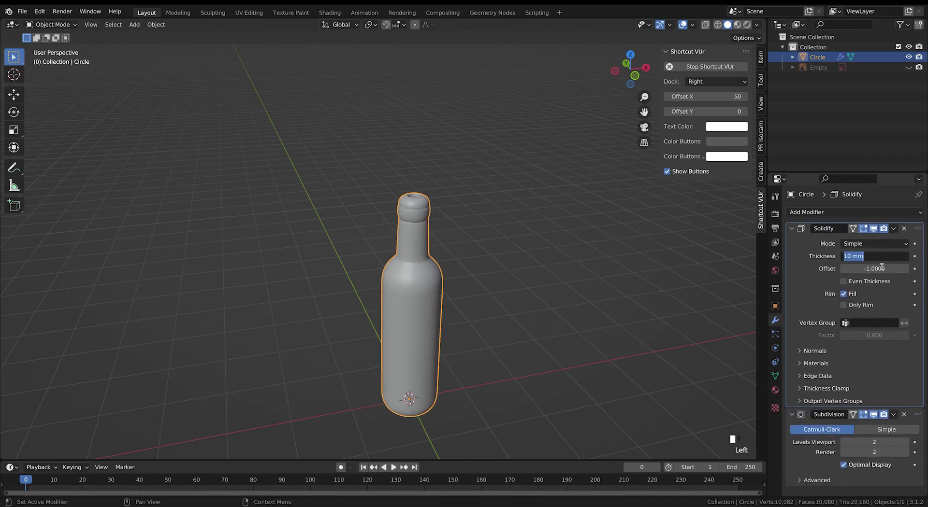
{"action": "key", "text": "Return"}
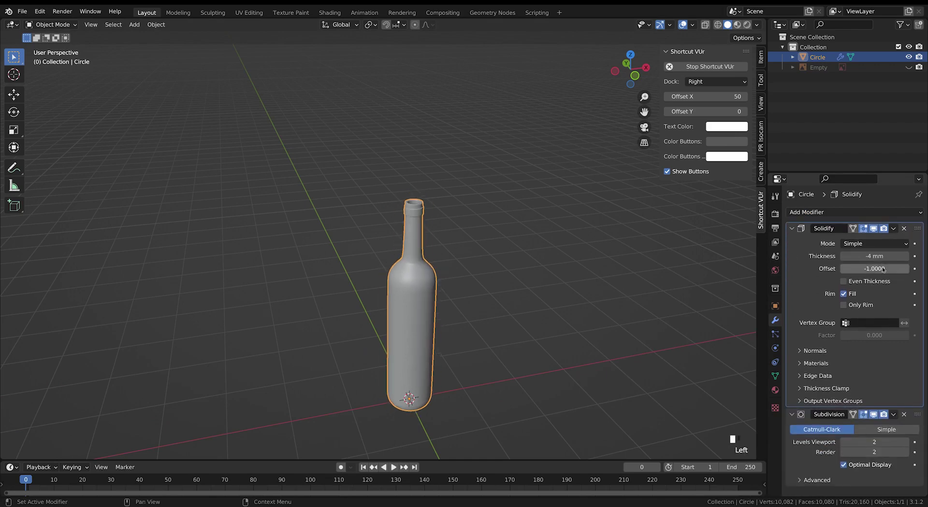
Step: Examine the wall thickness inside the bottle neck with X-ray, and the mouth opening in Edit Mode
{"action": "scroll", "coordinate": [445, 253], "scroll_direction": "up", "scroll_amount": 4}
{"action": "middle_click_drag", "start_coordinate": [447, 231], "coordinate": [414, 261], "text": "shift"}
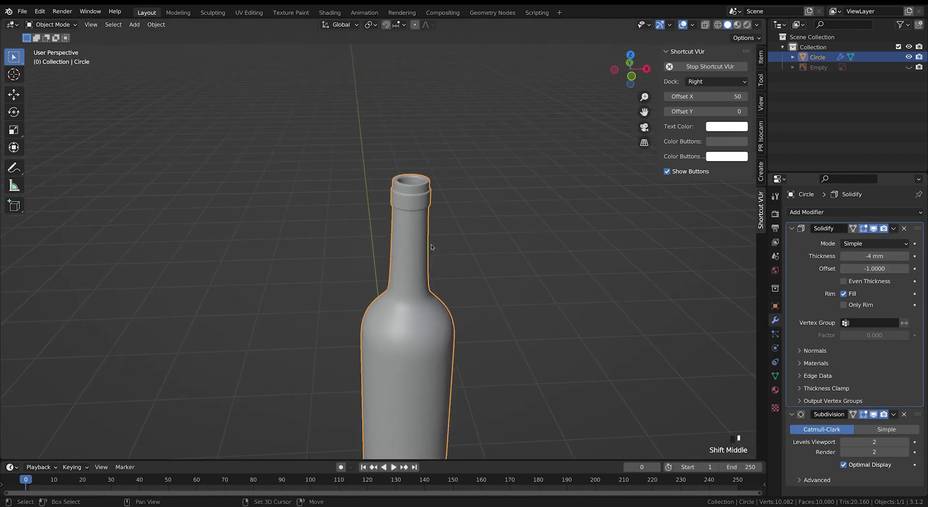
{"action": "key", "text": "alt+z"}
{"action": "middle_click_drag", "start_coordinate": [474, 211], "coordinate": [416, 232]}
{"action": "scroll", "coordinate": [445, 216], "scroll_direction": "up", "scroll_amount": 4}
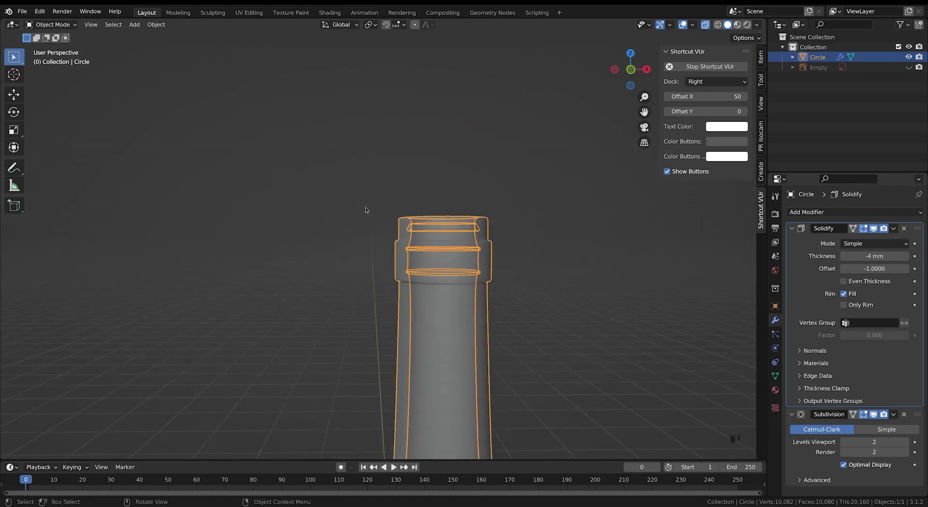
{"action": "middle_click_drag", "start_coordinate": [421, 284], "coordinate": [422, 297], "text": "shift"}
{"action": "key", "text": "Tab"}
{"action": "middle_click_drag", "start_coordinate": [495, 309], "coordinate": [427, 247], "text": "shift"}
{"action": "key", "text": "alt+z"}
{"action": "scroll", "coordinate": [486, 296], "scroll_direction": "up", "scroll_amount": 4}
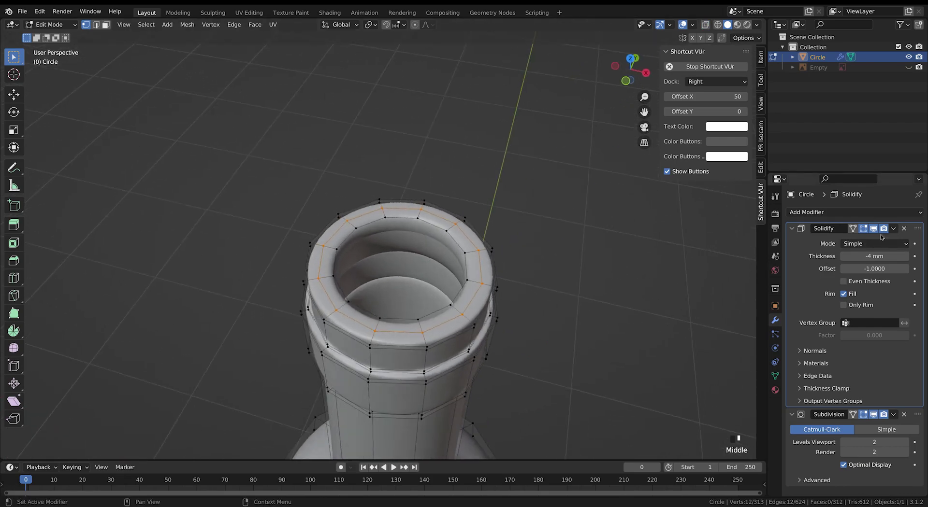
Step: Apply the Solidify modifier to the bottle in Object Mode
{"action": "key", "text": "Tab"}
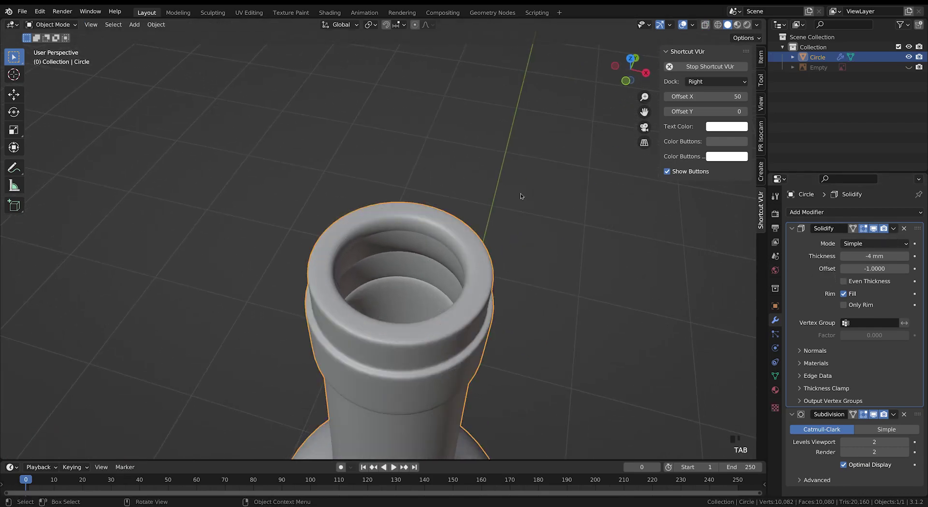
{"action": "left_click", "coordinate": [892, 228]}
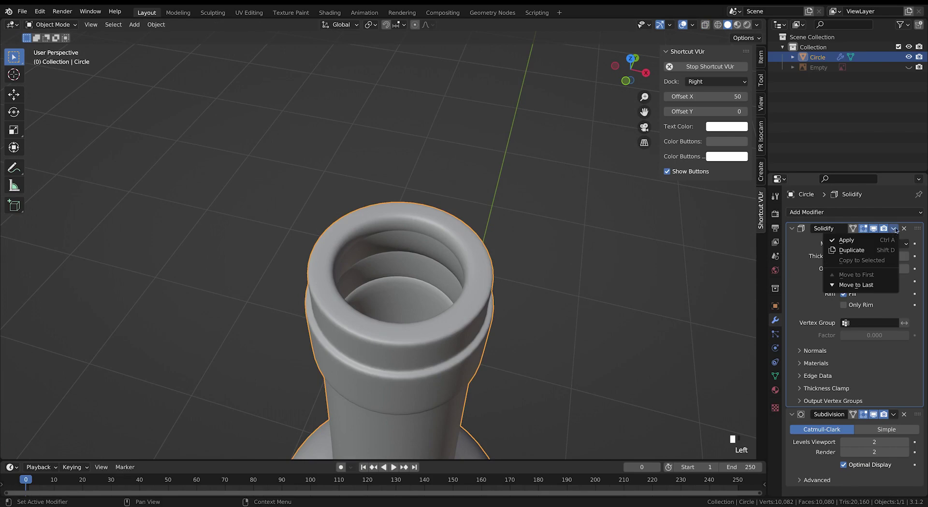
{"action": "left_click", "coordinate": [846, 240]}
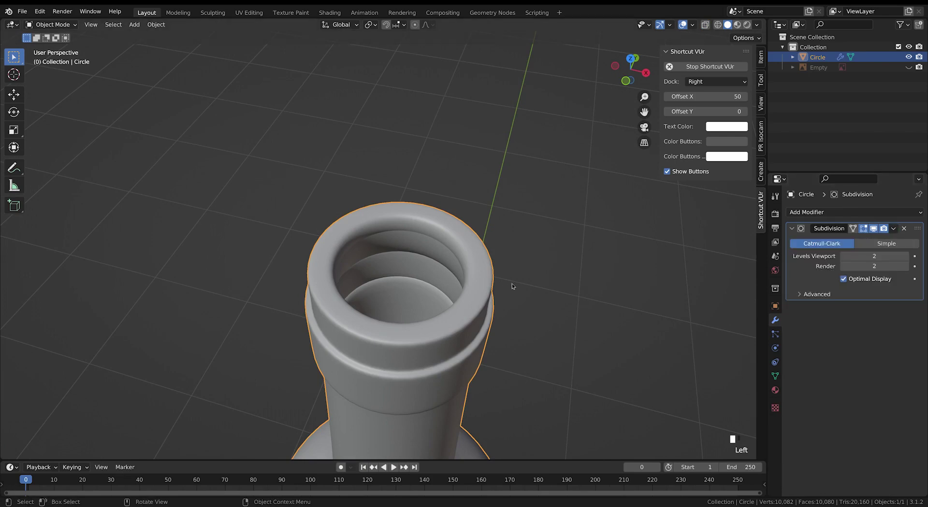
Step: Delete the vertices of two edge loops on the neck's inner wall, one near the mouth and one further down
{"action": "key", "text": "Tab"}
{"action": "middle_click_drag", "start_coordinate": [539, 353], "coordinate": [417, 241]}
{"action": "left_click", "coordinate": [409, 241], "text": "alt"}
{"action": "middle_click_drag", "start_coordinate": [424, 249], "coordinate": [413, 277]}
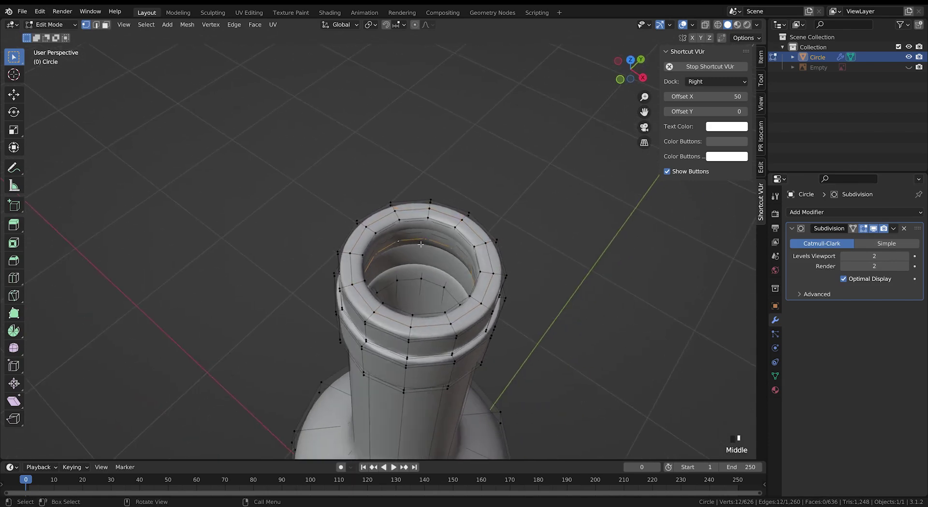
{"action": "left_click", "coordinate": [408, 279], "text": "alt+shift"}
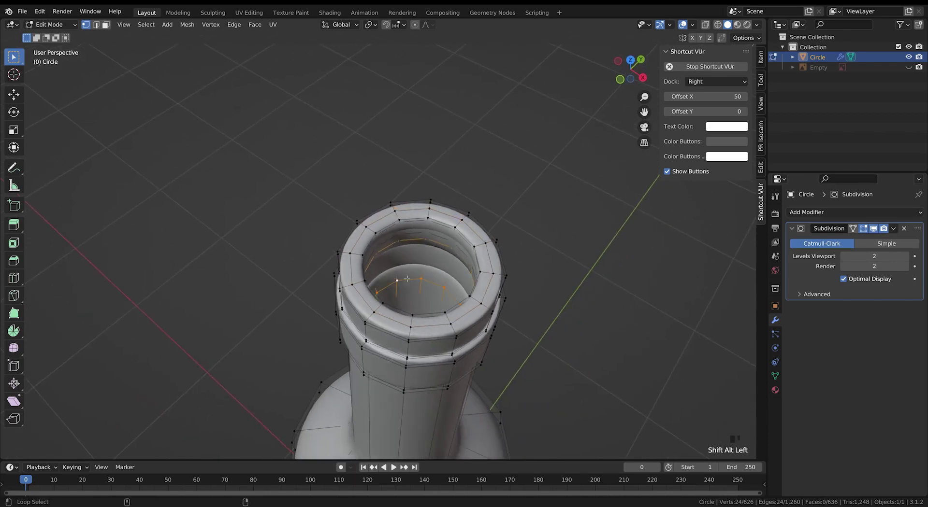
{"action": "key", "text": "x"}
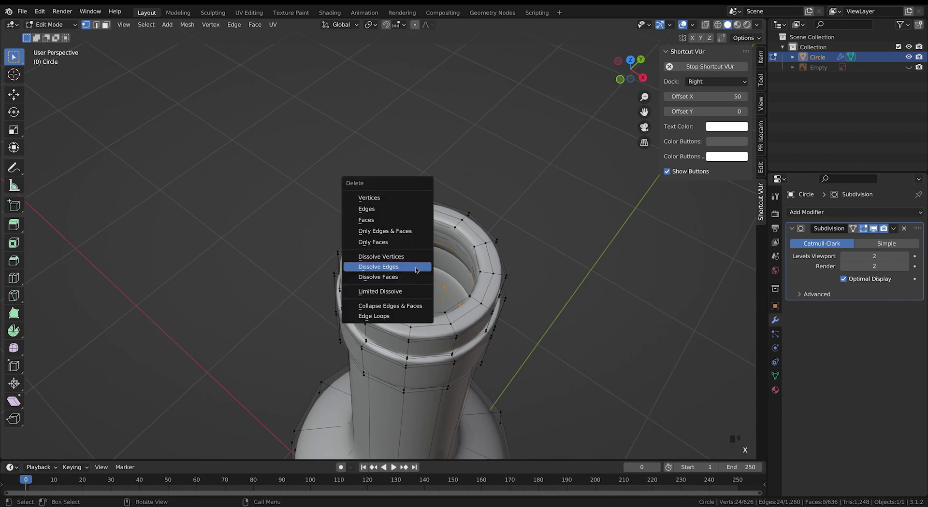
{"action": "left_click", "coordinate": [378, 198]}
Step: Select the disconnected band of linked geometry on the neck's inner wall and delete its vertices
{"action": "middle_click_drag", "start_coordinate": [422, 255], "coordinate": [434, 251]}
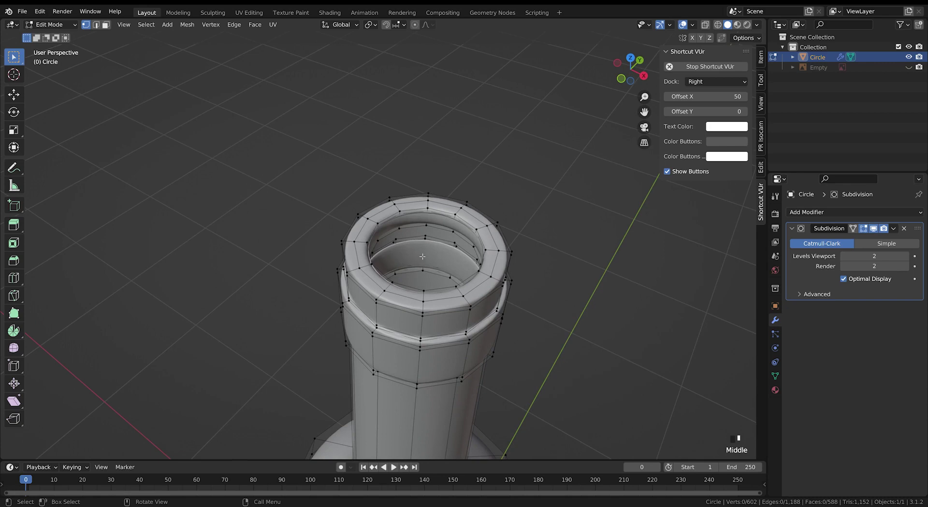
{"action": "key", "text": "l"}
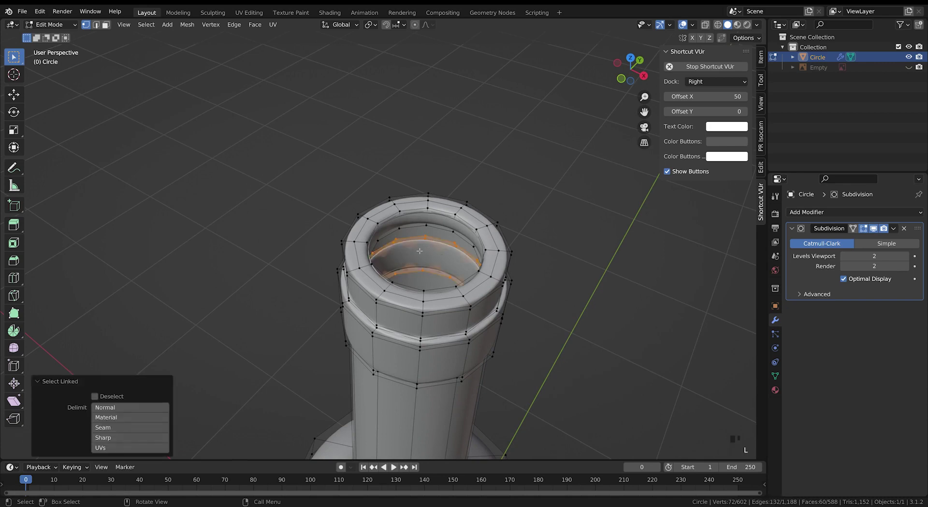
{"action": "key", "text": "x"}
{"action": "left_click", "coordinate": [420, 258]}
Step: Delete the leftover supporting edge loops on the neck's inner wall
{"action": "middle_click_drag", "start_coordinate": [421, 257], "coordinate": [522, 249]}
{"action": "left_click", "coordinate": [445, 112], "text": "alt"}
{"action": "key", "text": "x"}
{"action": "left_click", "coordinate": [445, 112]}
{"action": "scroll", "coordinate": [466, 101], "scroll_direction": "up", "scroll_amount": 2}
{"action": "left_click", "coordinate": [440, 168], "text": "alt"}
{"action": "key", "text": "x"}
{"action": "left_click", "coordinate": [525, 157]}
Step: Select the open loop at the mouth's inner edge and the lower open loop inside the neck, and bridge the two edge loops
{"action": "key", "text": "a"}
{"action": "left_click", "coordinate": [523, 249], "text": "alt"}
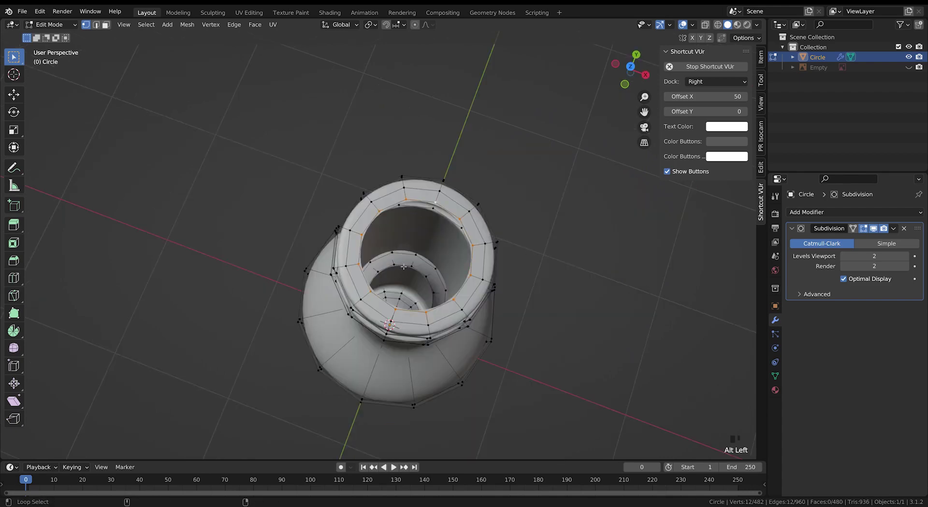
{"action": "middle_click_drag", "start_coordinate": [402, 265], "coordinate": [396, 184]}
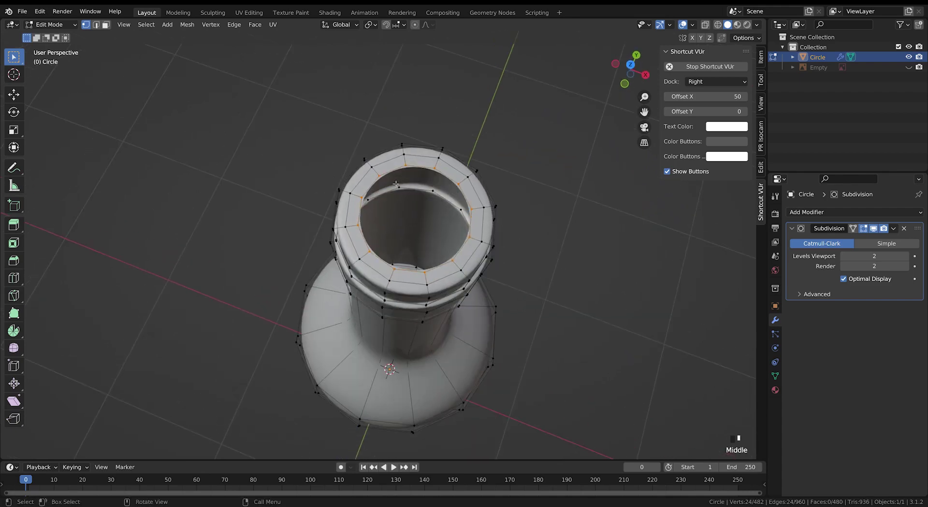
{"action": "left_click", "coordinate": [273, 24]}
{"action": "left_click", "coordinate": [236, 25]}
{"action": "left_click", "coordinate": [240, 26]}
{"action": "left_click", "coordinate": [261, 57]}
Step: Add a supporting edge loop to the neck's bridged inner wall and slide it up toward the mouth, with a factor of about 0.952
{"action": "middle_click_drag", "start_coordinate": [483, 274], "coordinate": [469, 231]}
{"action": "key", "text": "ctrl+r"}
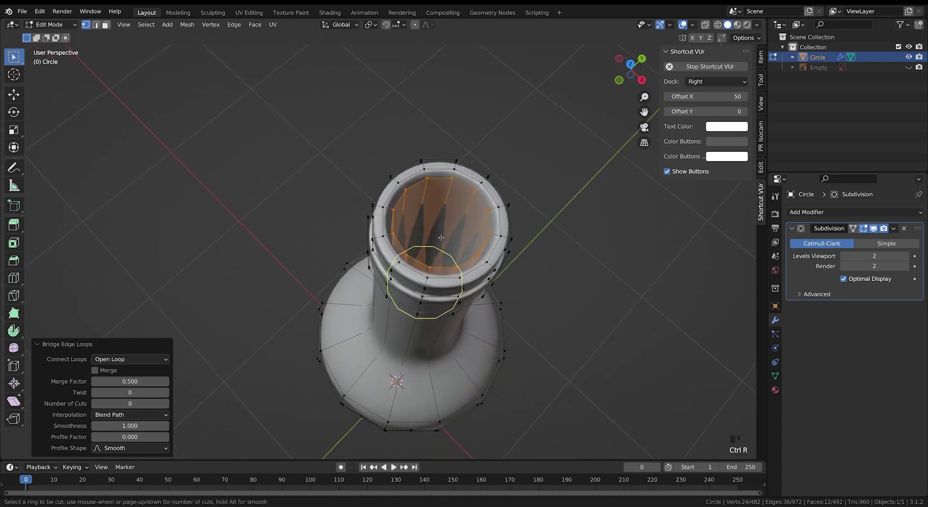
{"action": "left_click", "coordinate": [440, 239]}
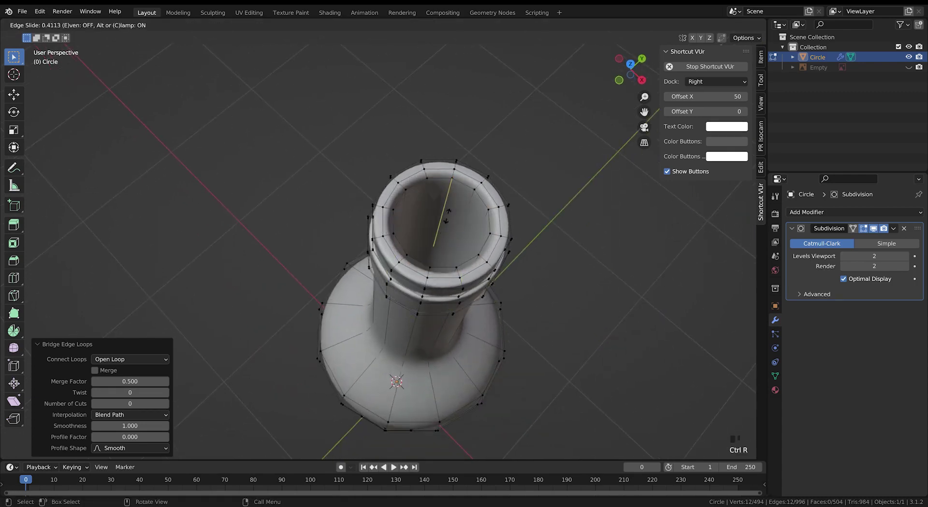
{"action": "left_click", "coordinate": [458, 190]}
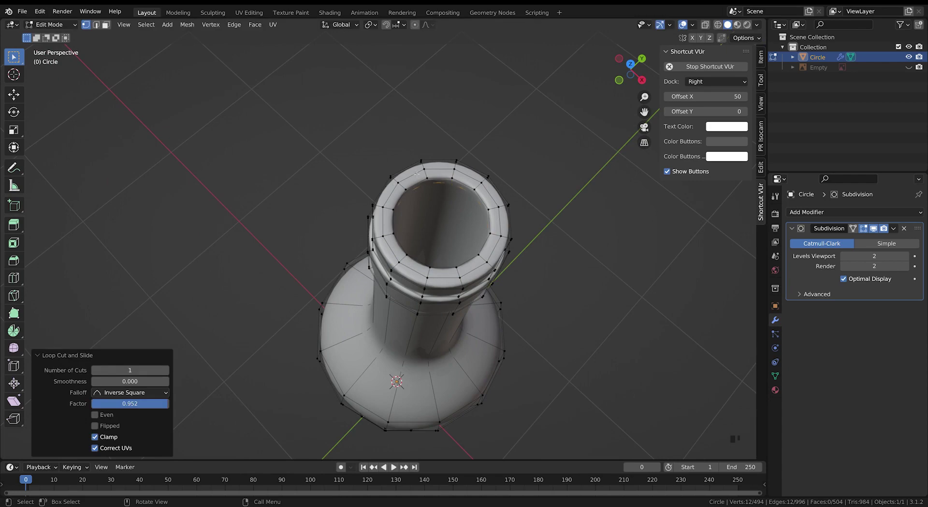
{"action": "key", "text": "Tab"}
Step: Rename the finished Circle object to "bottle"
{"action": "middle_click_drag", "start_coordinate": [591, 338], "coordinate": [596, 293]}
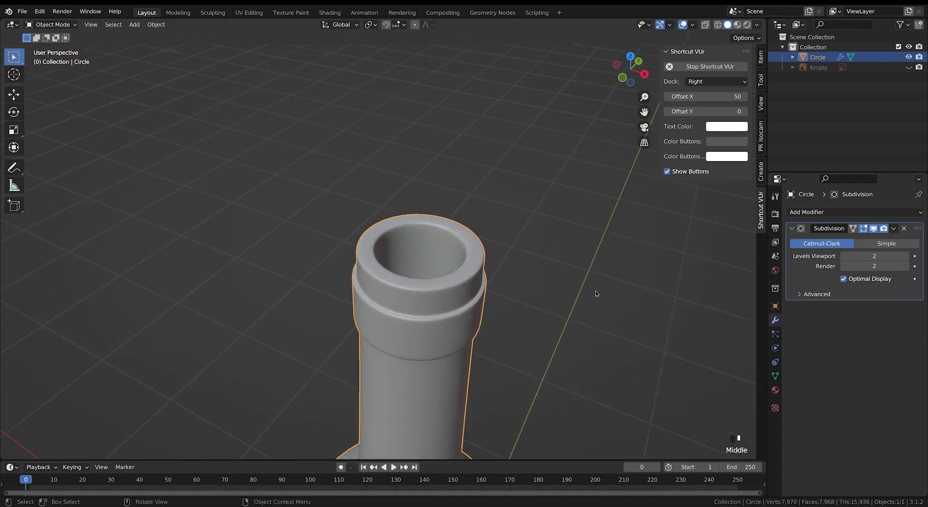
{"action": "scroll", "coordinate": [535, 338], "scroll_direction": "down", "scroll_amount": 5}
{"action": "middle_click_drag", "start_coordinate": [518, 348], "coordinate": [532, 293]}
{"action": "key", "text": "KP_1"}
{"action": "scroll", "coordinate": [532, 295], "scroll_direction": "down", "scroll_amount": 2}
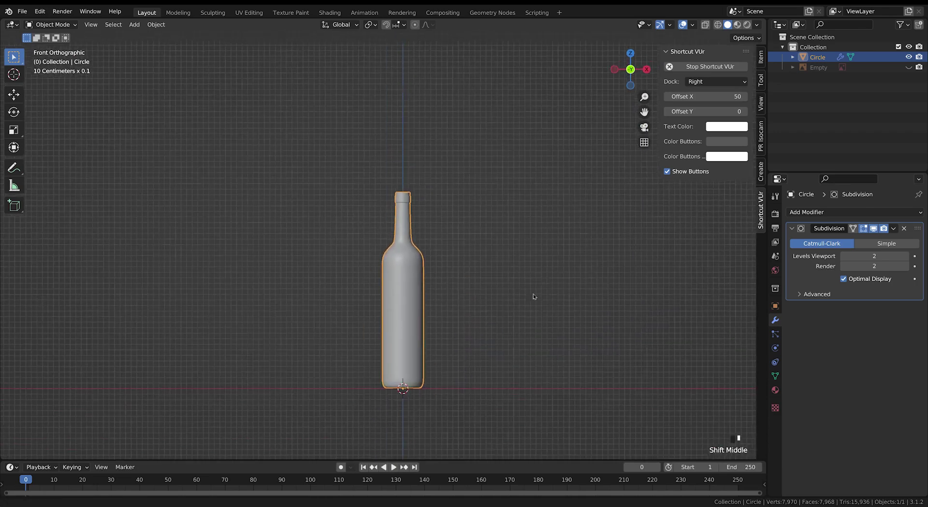
{"action": "scroll", "coordinate": [433, 258], "scroll_direction": "up", "scroll_amount": 2}
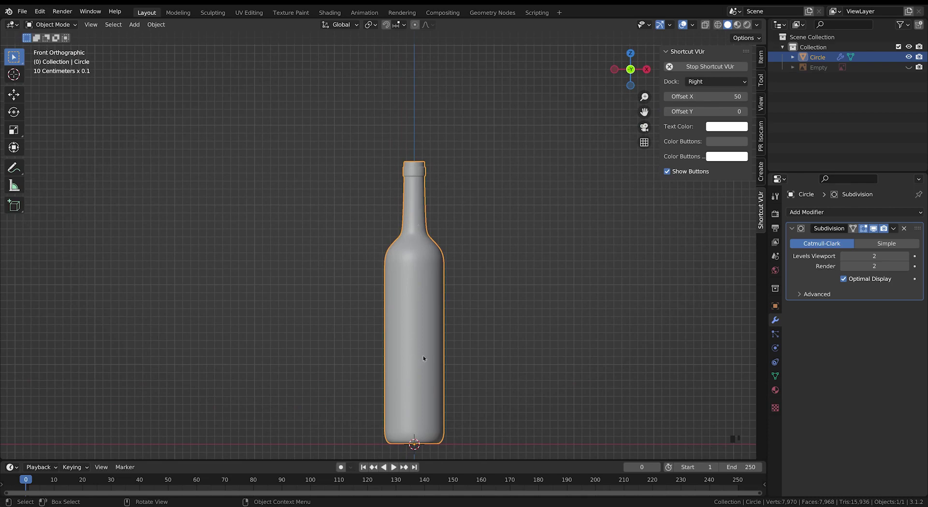
{"action": "left_click", "coordinate": [817, 57]}
{"action": "double_click", "coordinate": [817, 56]}
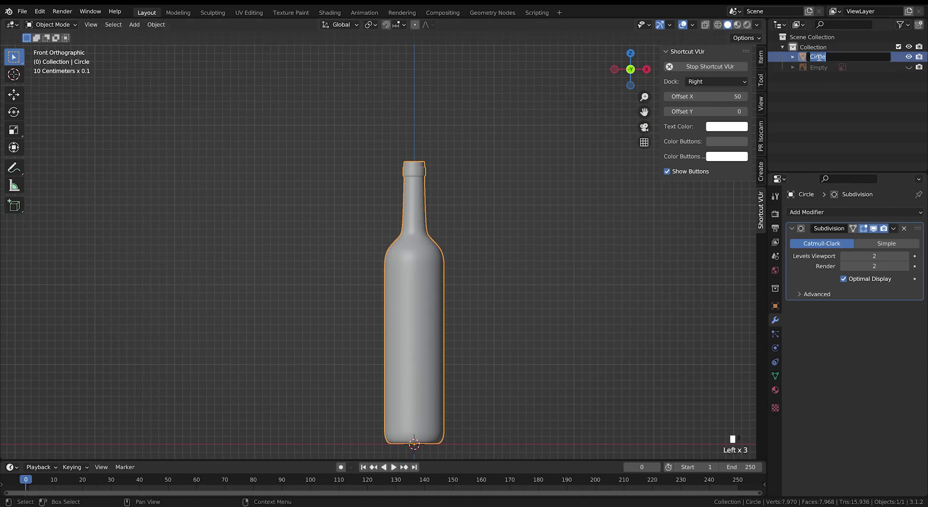
{"action": "type", "text": "bottle"}
{"action": "key", "text": "Return"}
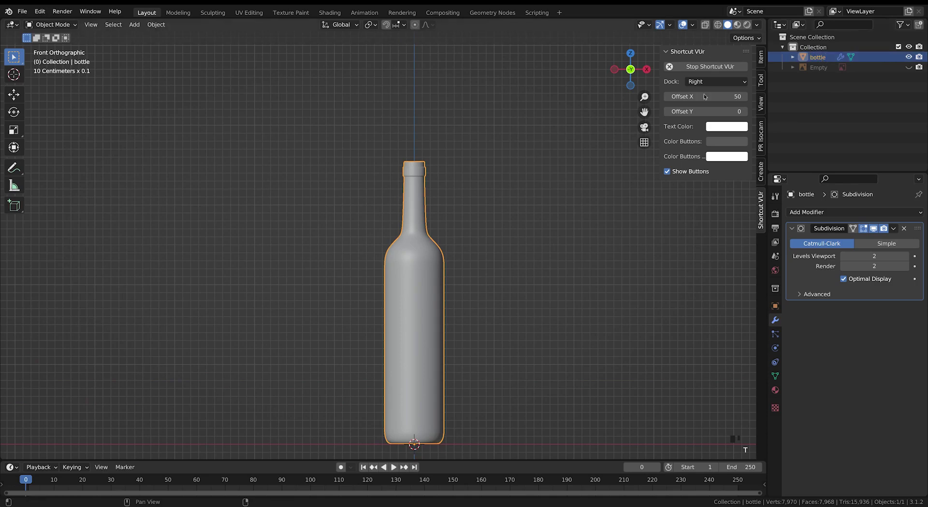
Step: Duplicate the bottle and place the copy 100 mm away in the negative X direction
{"action": "key", "text": "shift+d"}
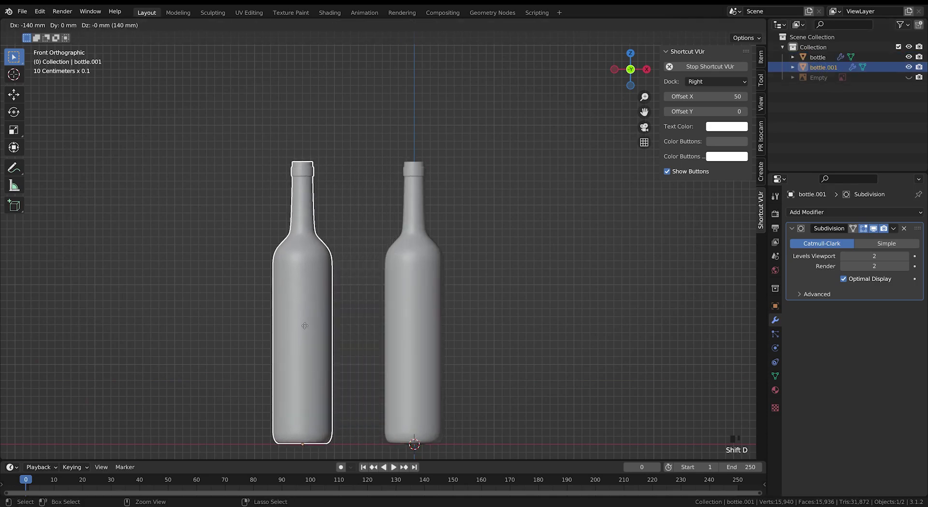
{"action": "left_click", "coordinate": [342, 321]}
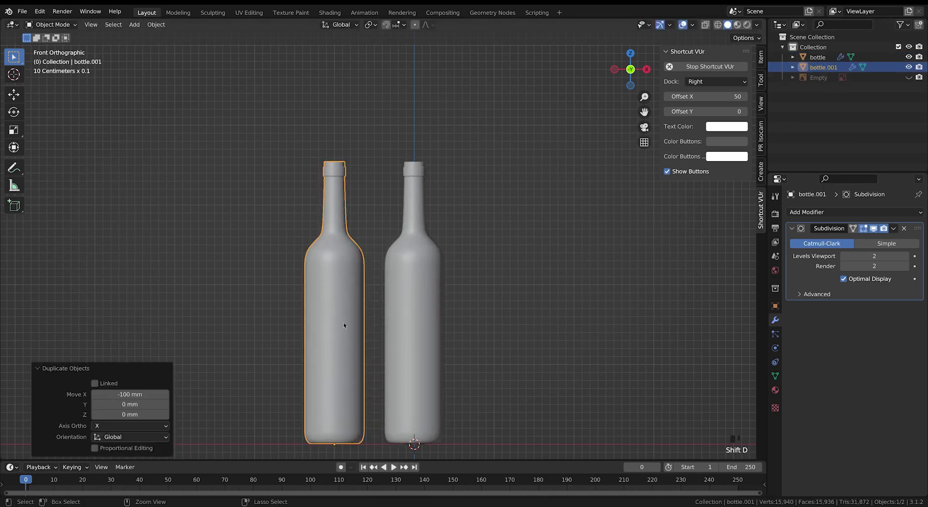
{"action": "middle_click_drag", "start_coordinate": [404, 347], "coordinate": [488, 345], "text": "shift"}
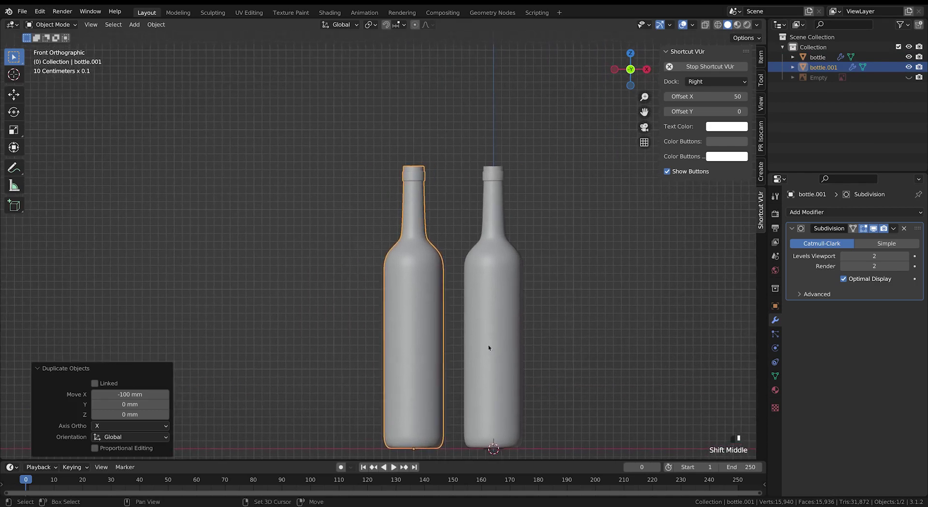
Step: In the duplicate's mesh, select the edge loop at the collar's upper edge and grow the selection six times over the mouth and neck
{"action": "scroll", "coordinate": [428, 303], "scroll_direction": "up", "scroll_amount": 2}
{"action": "key", "text": "Tab"}
{"action": "middle_click_drag", "start_coordinate": [486, 151], "coordinate": [435, 222], "text": "shift"}
{"action": "scroll", "coordinate": [435, 261], "scroll_direction": "up", "scroll_amount": 4}
{"action": "scroll", "coordinate": [434, 290], "scroll_direction": "up", "scroll_amount": 4}
{"action": "left_click", "coordinate": [434, 223], "text": "alt"}
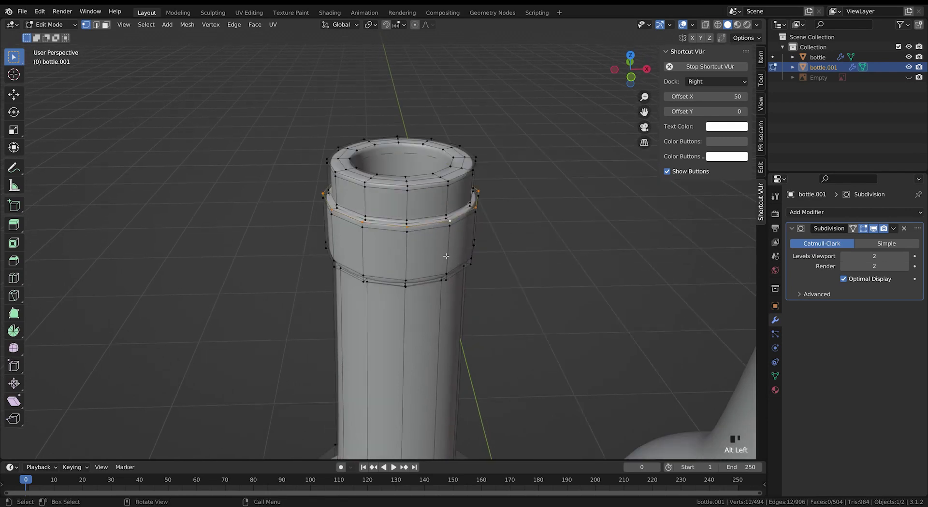
{"action": "key", "text": "ctrl+KP_Add"}
{"action": "key", "text": "ctrl+KP_Add"}
{"action": "key", "text": "ctrl+KP_Add"}
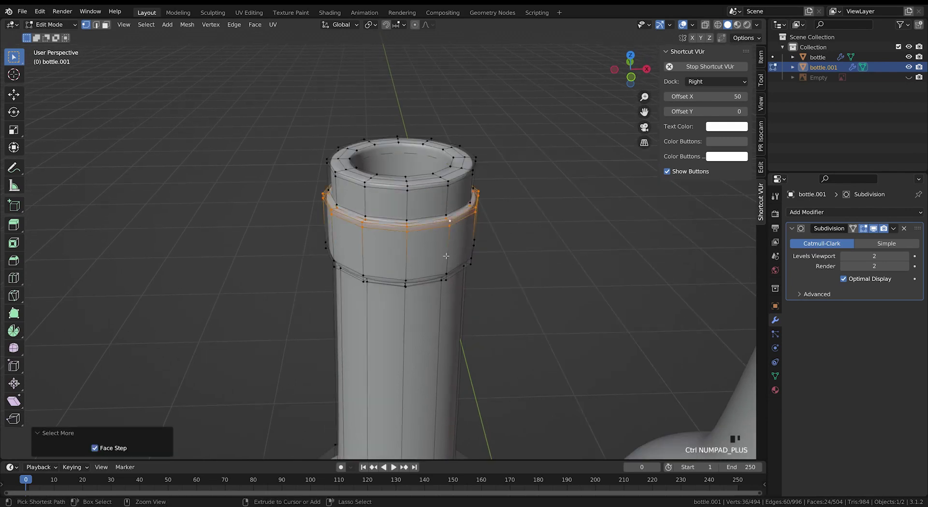
{"action": "key", "text": "ctrl+KP_Add"}
{"action": "key", "text": "ctrl+KP_Add"}
{"action": "key", "text": "ctrl+KP_Add"}
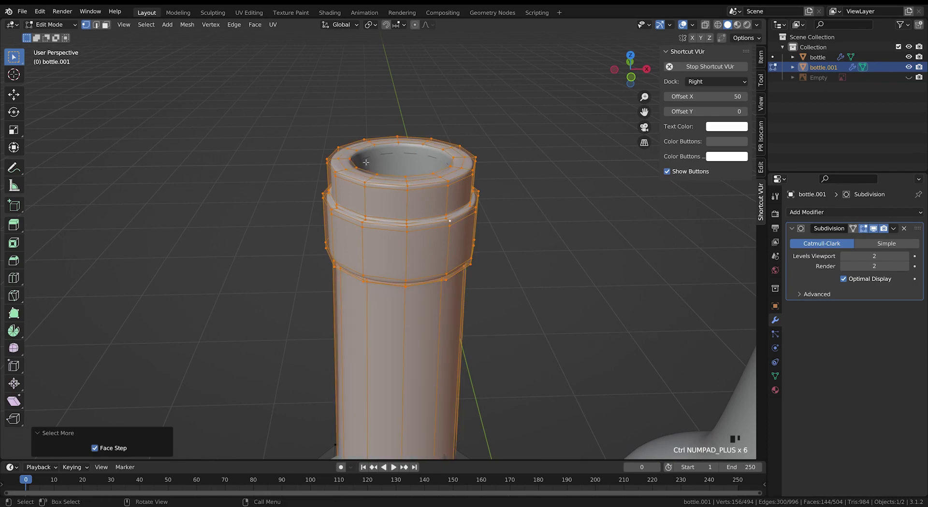
{"action": "scroll", "coordinate": [467, 256], "scroll_direction": "down", "scroll_amount": 5}
{"action": "middle_click_drag", "start_coordinate": [454, 278], "coordinate": [454, 209], "text": "shift"}
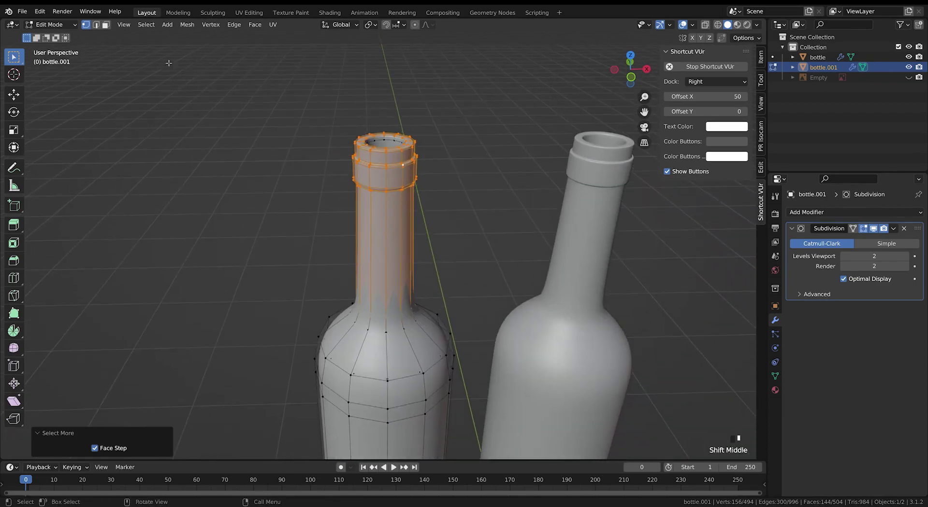
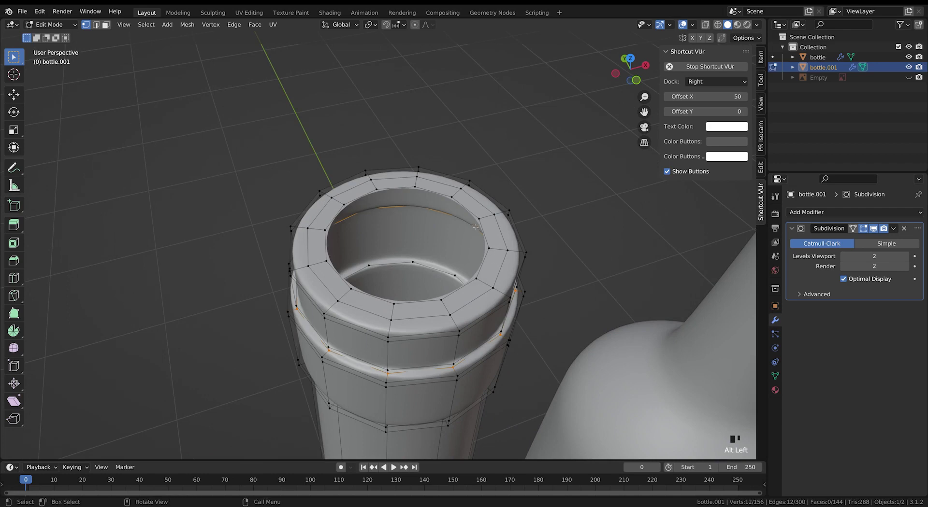
Step: Fill the mouth's inner edge loop with a face and inset it by about 2.8 mm
{"action": "left_click", "coordinate": [481, 224], "text": "alt"}
{"action": "key", "text": "f"}
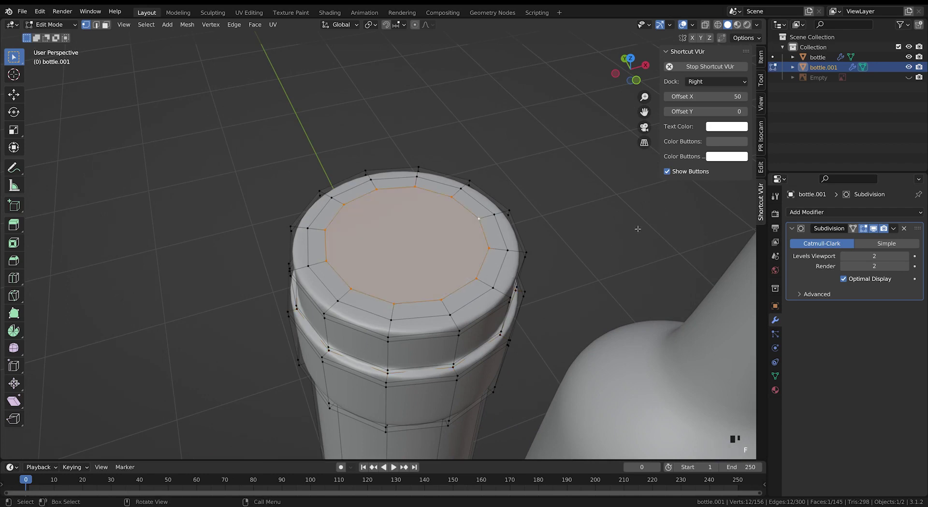
{"action": "key", "text": "i"}
{"action": "left_click", "coordinate": [625, 229]}
Step: Inset the cap's central face again by about 4.5 mm and merge its vertices at the center
{"action": "key", "text": "i"}
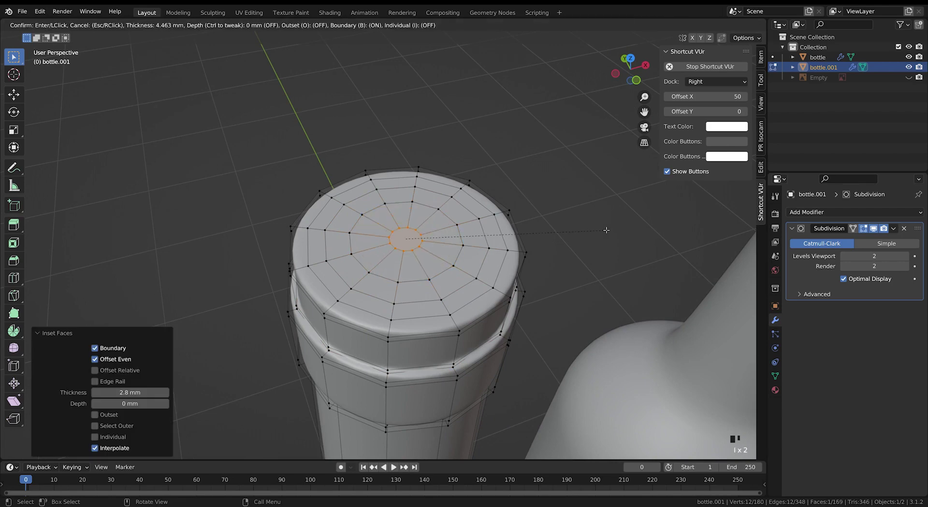
{"action": "left_click", "coordinate": [604, 231]}
{"action": "key", "text": "m"}
{"action": "left_click", "coordinate": [602, 231]}
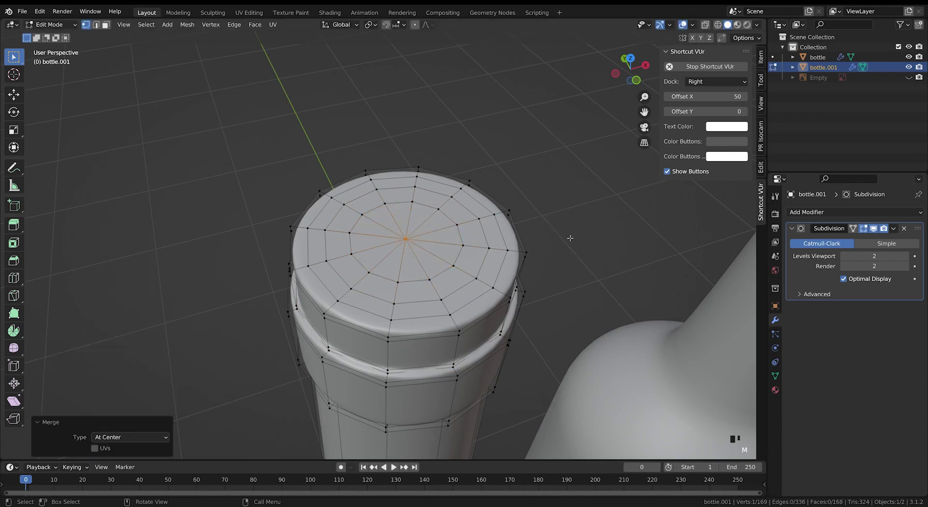
Step: Add the cap's two outer rim loops to the selected center vertex and move them up about 0.39 mm along Z
{"action": "middle_click_drag", "start_coordinate": [539, 248], "coordinate": [482, 219]}
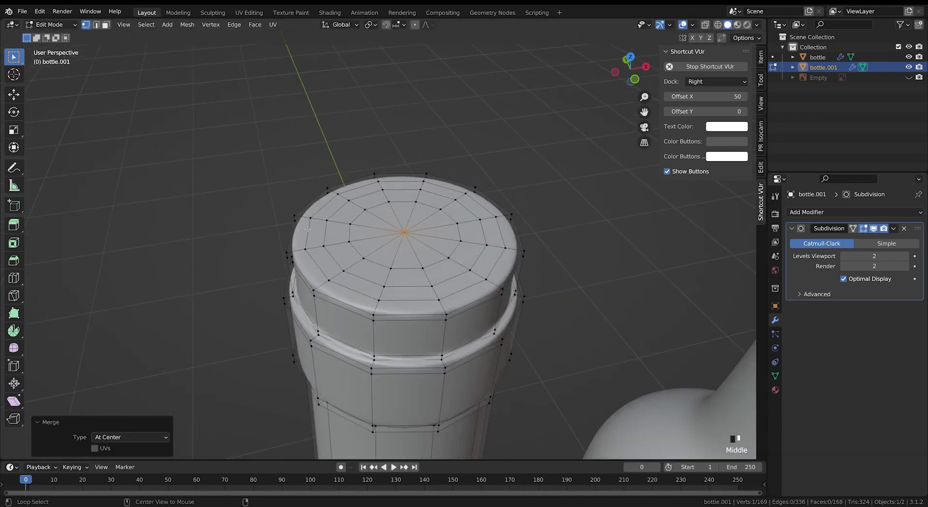
{"action": "left_click", "coordinate": [292, 230], "text": "alt+shift"}
{"action": "left_click", "coordinate": [289, 231], "text": "alt+shift"}
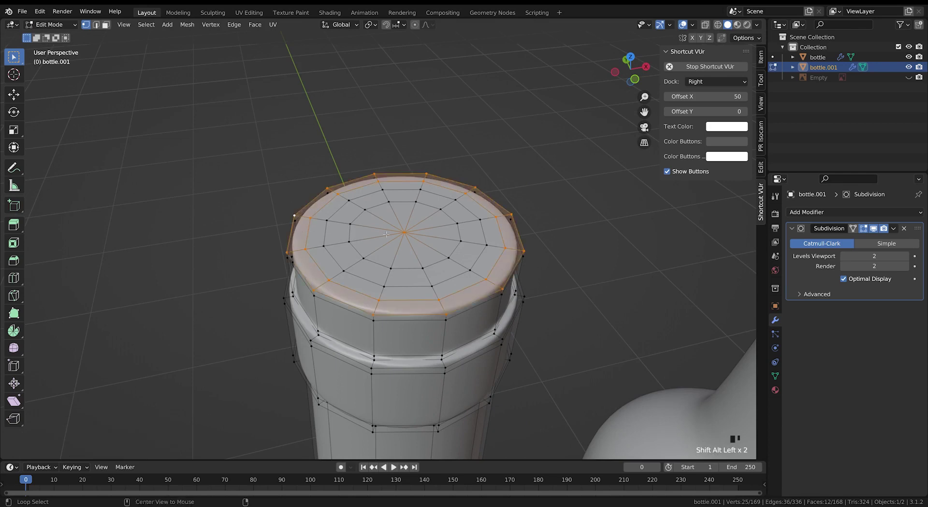
{"action": "key", "text": "g"}
{"action": "key", "text": "z"}
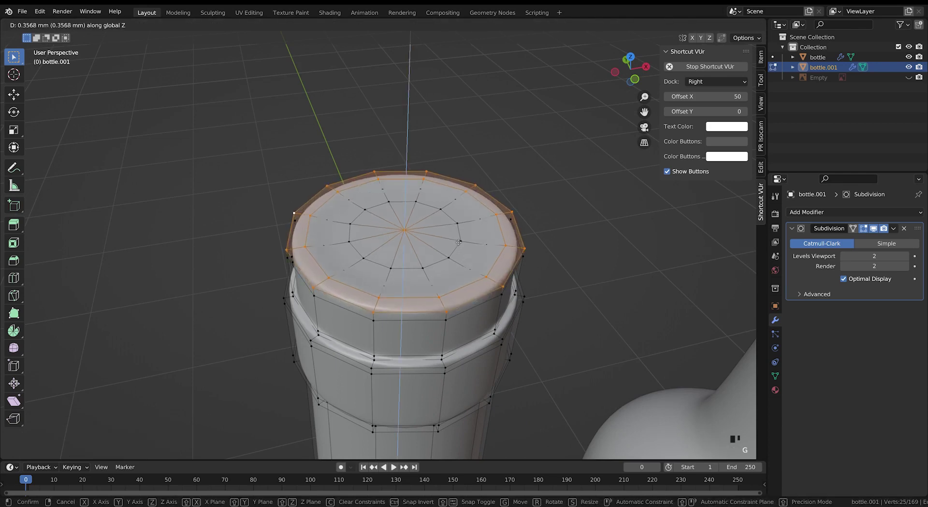
{"action": "left_click", "coordinate": [459, 241]}
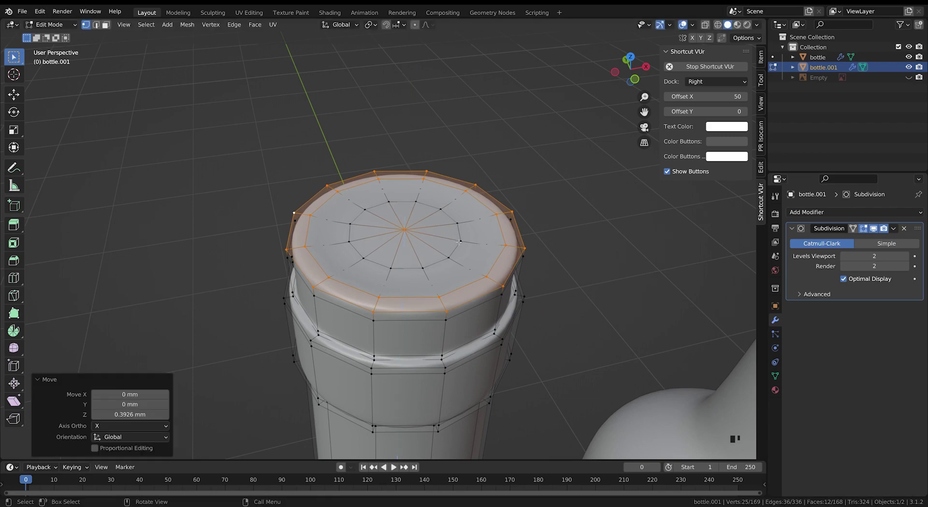
Step: Dissolve the edge loop on the ledge where the collar meets the narrower top section
{"action": "middle_click_drag", "start_coordinate": [558, 301], "coordinate": [503, 243]}
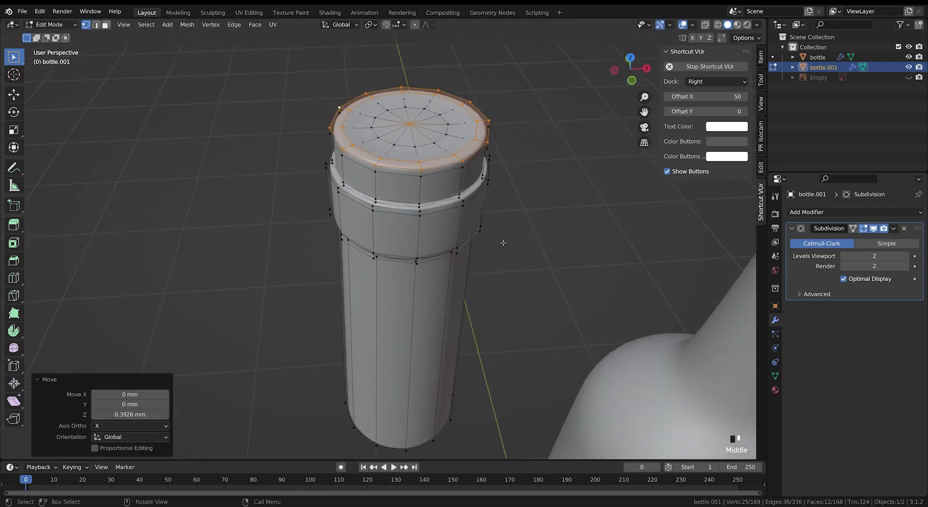
{"action": "scroll", "coordinate": [510, 235], "scroll_direction": "up", "scroll_amount": 2}
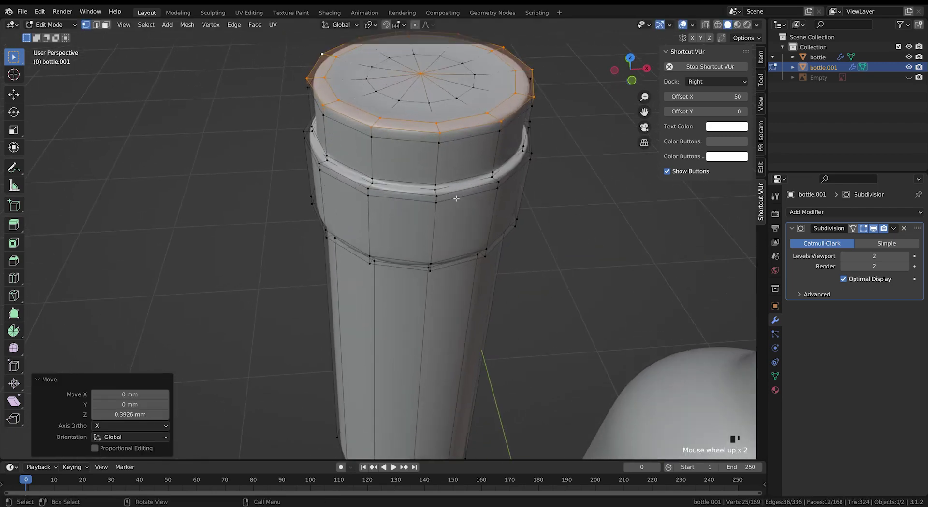
{"action": "left_click", "coordinate": [418, 189], "text": "alt"}
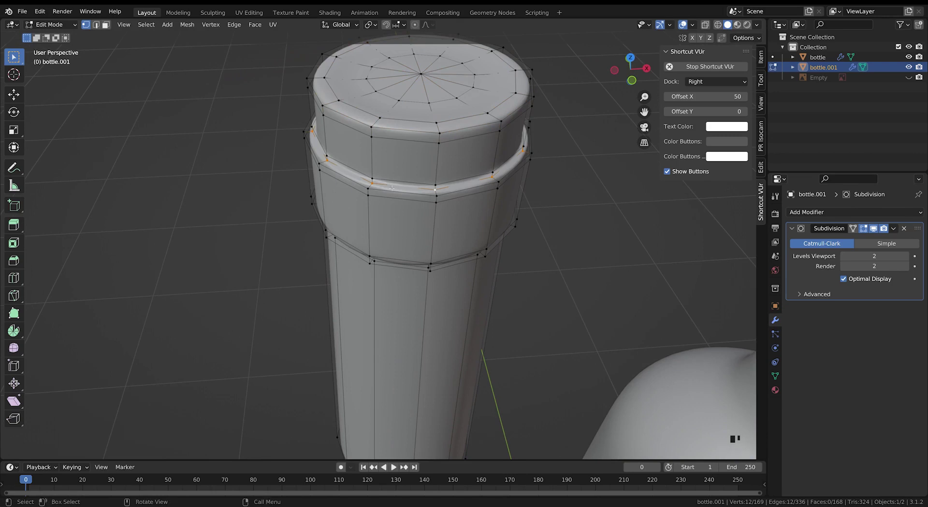
{"action": "key", "text": "x"}
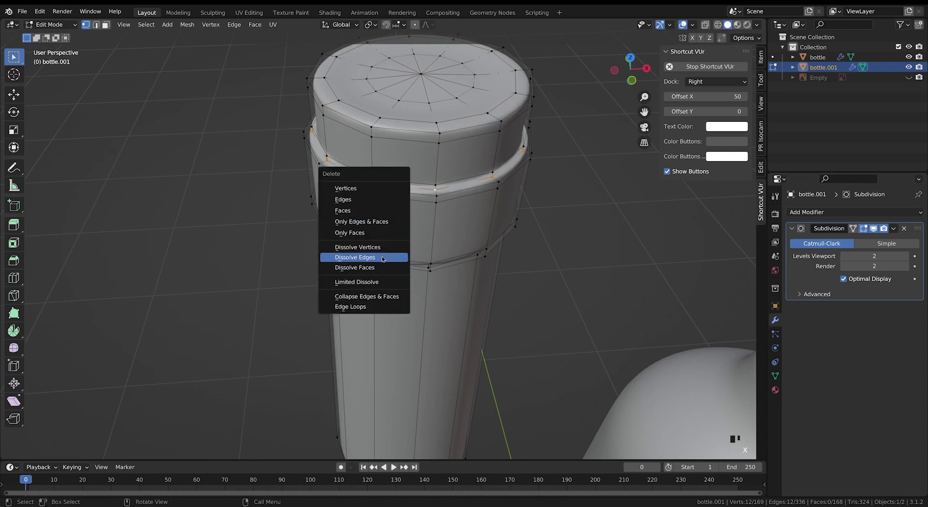
{"action": "left_click", "coordinate": [383, 259]}
Step: Dissolve the edge loop in the crease underneath the collar
{"action": "middle_click_drag", "start_coordinate": [382, 259], "coordinate": [374, 236]}
{"action": "middle_click", "coordinate": [375, 236], "text": "alt"}
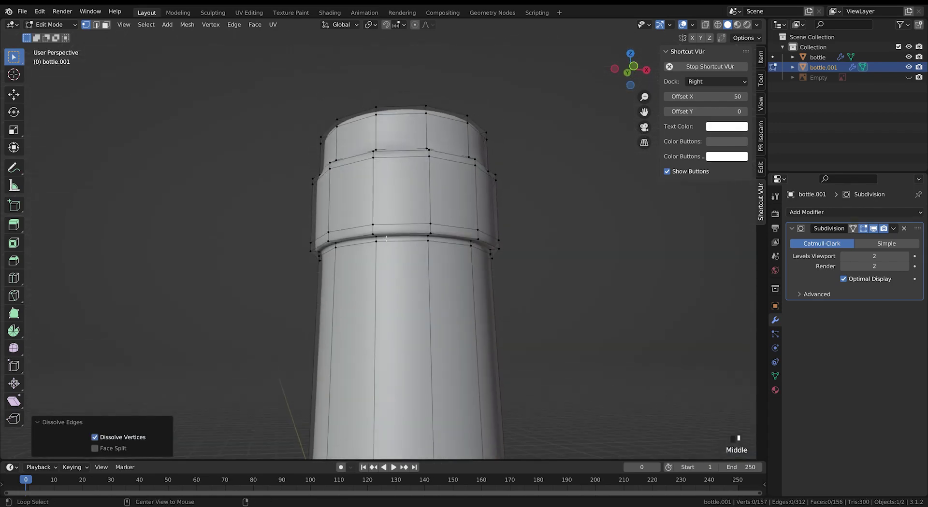
{"action": "left_click", "coordinate": [386, 238], "text": "alt"}
{"action": "key", "text": "x"}
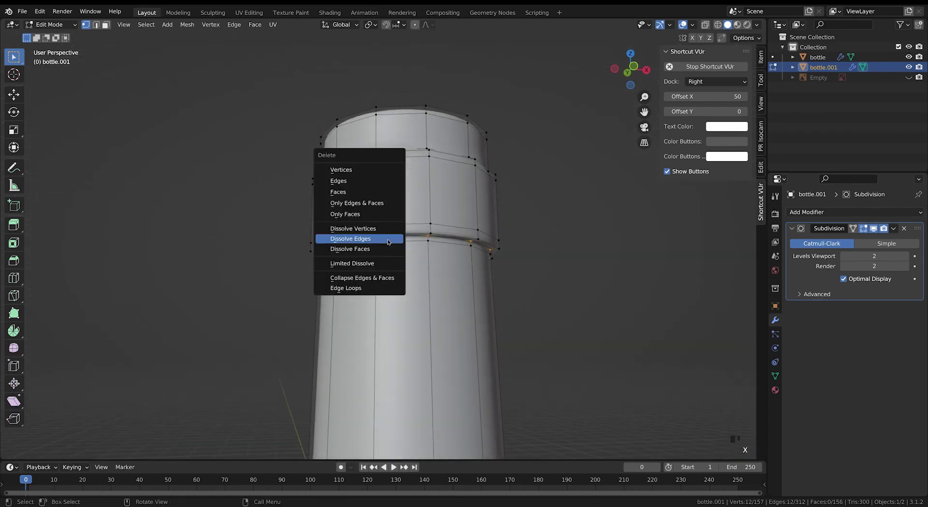
{"action": "left_click", "coordinate": [386, 239]}
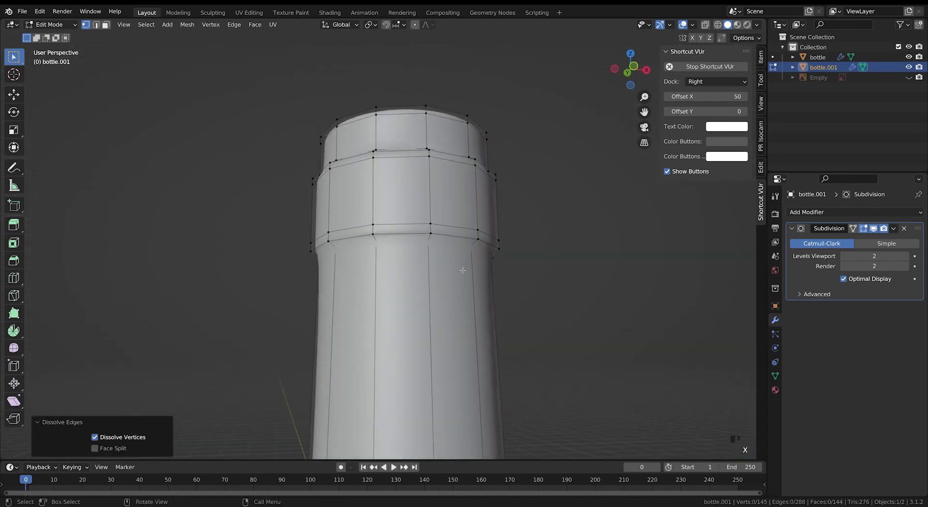
Step: Move the edge loop just above the collar up about 1.9 mm along Z to soften the ledge
{"action": "middle_click_drag", "start_coordinate": [463, 270], "coordinate": [476, 233]}
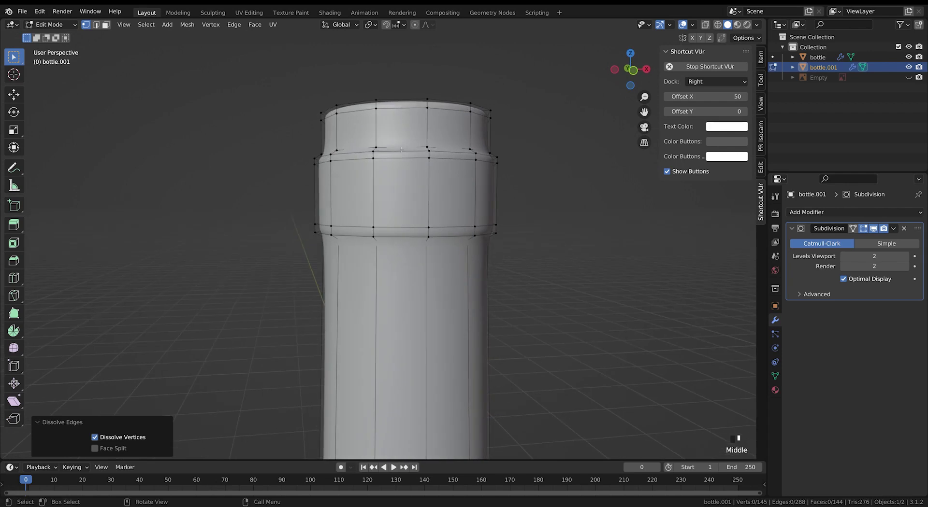
{"action": "left_click", "coordinate": [475, 232], "text": "alt"}
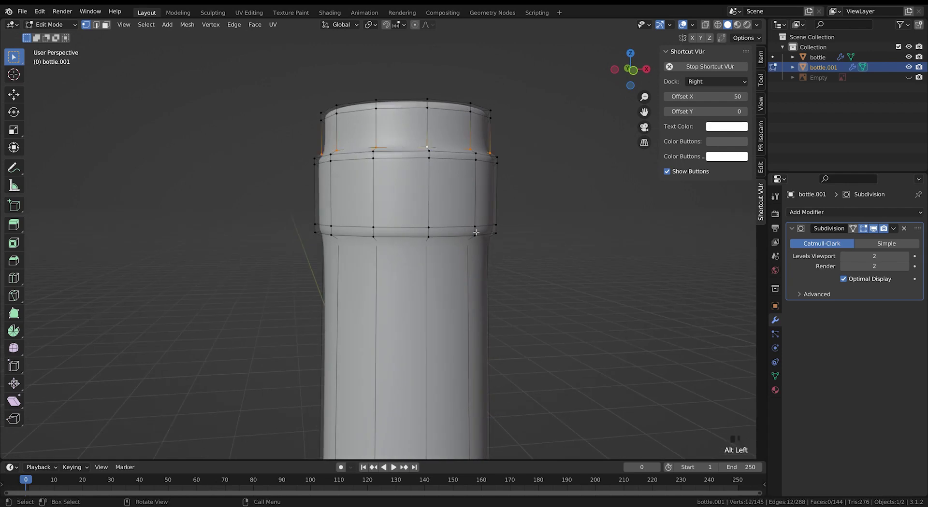
{"action": "key", "text": "g"}
{"action": "key", "text": "z"}
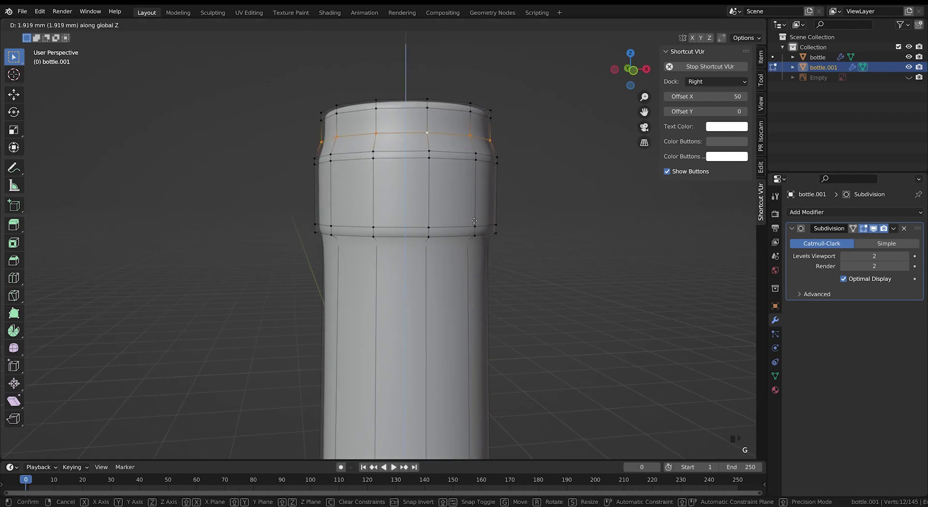
{"action": "left_click", "coordinate": [459, 231]}
Step: Move the edge loop just below the collar down about 4.9 mm along Z
{"action": "middle_click_drag", "start_coordinate": [459, 231], "coordinate": [441, 232]}
{"action": "left_click", "coordinate": [392, 248], "text": "alt"}
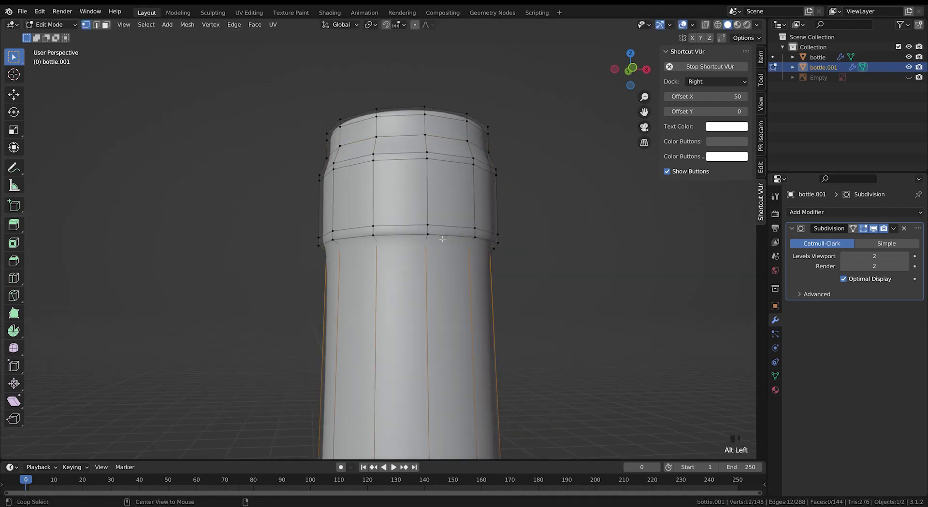
{"action": "left_click", "coordinate": [391, 248], "text": "alt"}
{"action": "key", "text": "g"}
{"action": "key", "text": "z"}
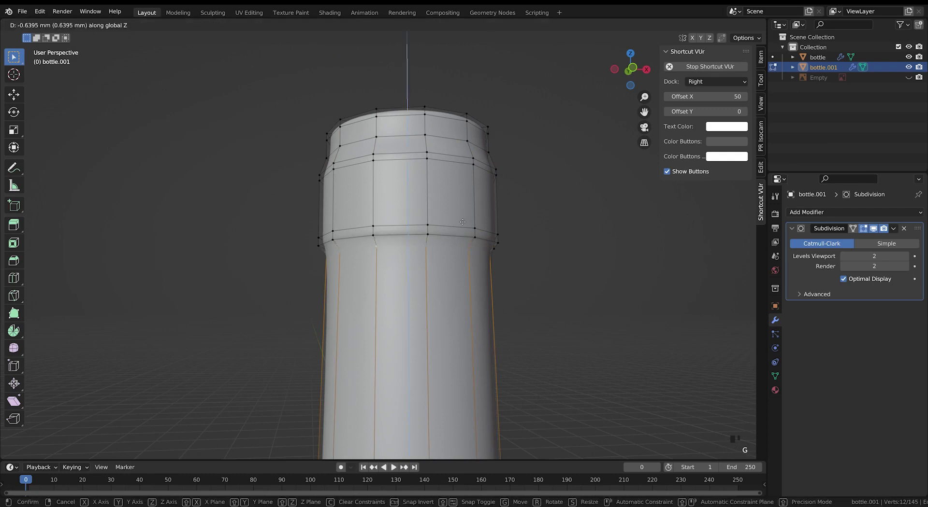
{"action": "left_click", "coordinate": [549, 339]}
{"action": "scroll", "coordinate": [528, 364], "scroll_direction": "down", "scroll_amount": 3}
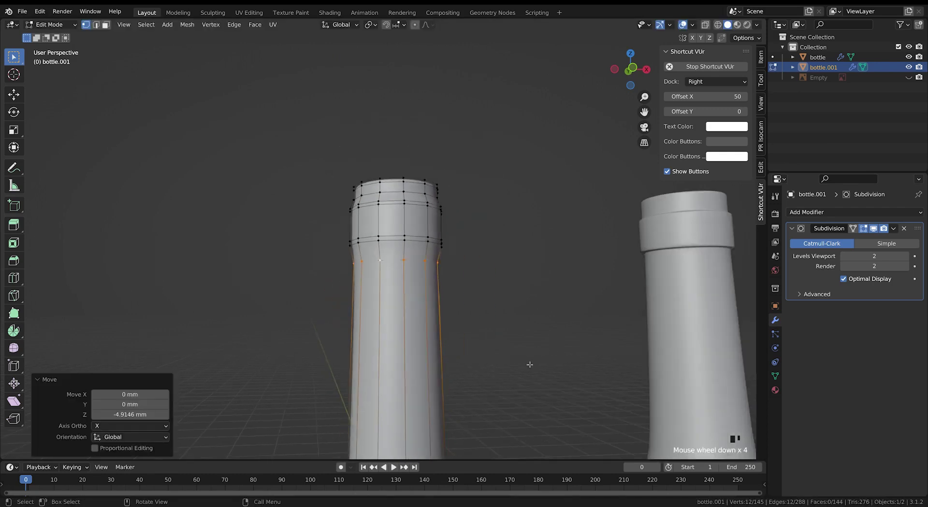
Step: Add one edge loop around the sleeve close to its bottom edge, with a slide factor of about 0.97
{"action": "middle_click_drag", "start_coordinate": [528, 364], "coordinate": [452, 306]}
{"action": "key", "text": "ctrl+r"}
{"action": "left_click", "coordinate": [373, 292]}
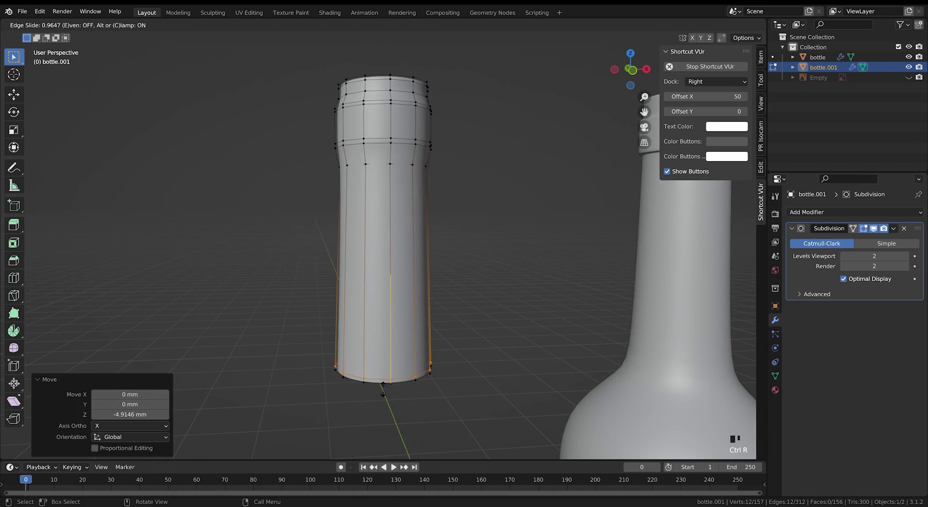
{"action": "left_click", "coordinate": [383, 389]}
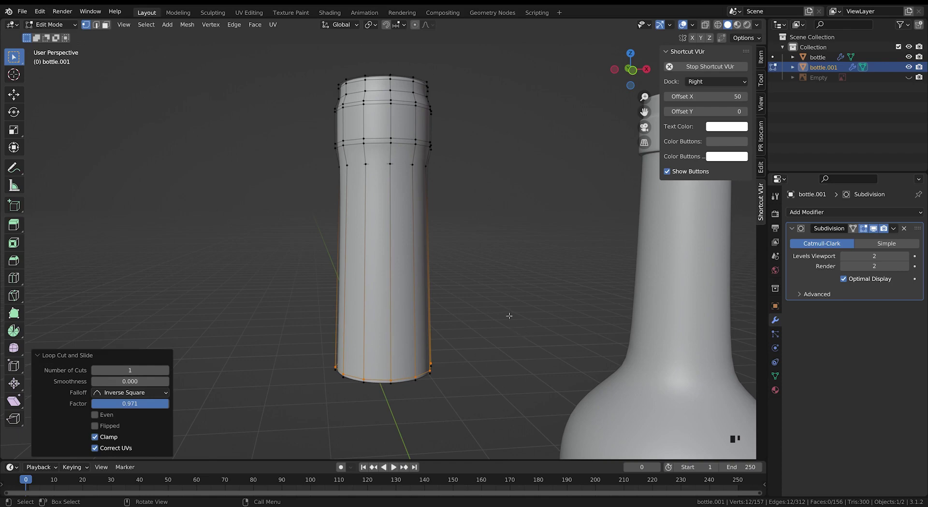
{"action": "left_click", "coordinate": [515, 379]}
Step: Add a Solidify modifier to the sleeve with a thickness of -1 mm
{"action": "left_click", "coordinate": [838, 212]}
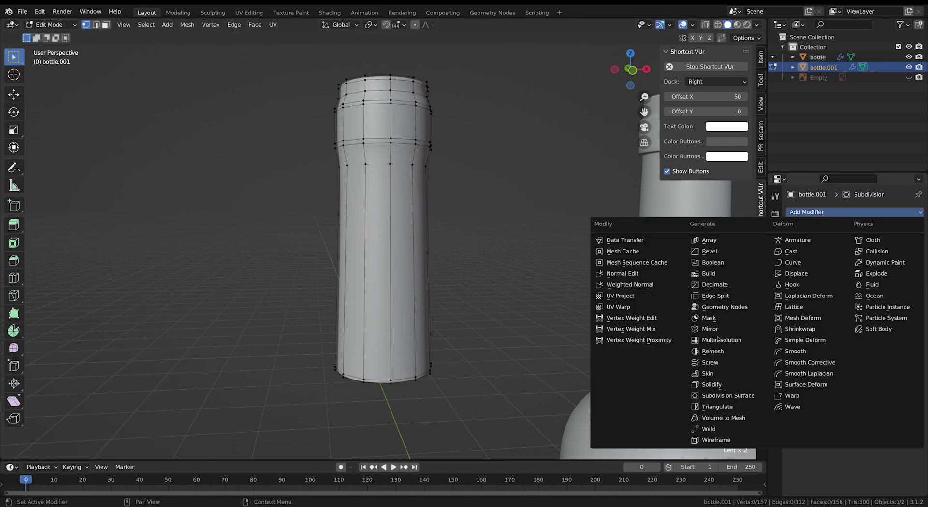
{"action": "left_click", "coordinate": [739, 389]}
{"action": "left_click", "coordinate": [872, 335]}
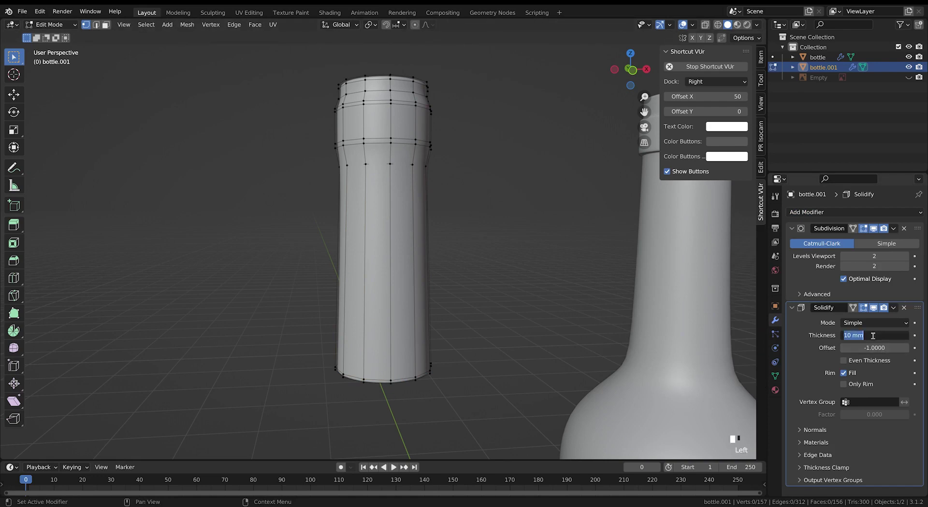
{"action": "key", "text": "BackSpace"}
{"action": "type", "text": "-1"}
{"action": "key", "text": "Return"}
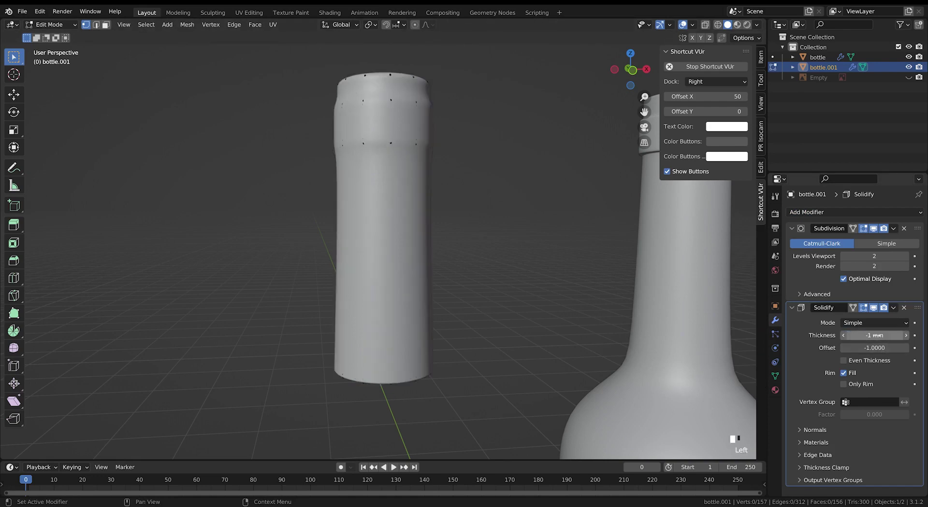
Step: Return to Object Mode and, in front view, move the sleeve sideways over the bottle's neck
{"action": "key", "text": "Tab"}
{"action": "left_click", "coordinate": [516, 244]}
{"action": "scroll", "coordinate": [516, 245], "scroll_direction": "down", "scroll_amount": 5}
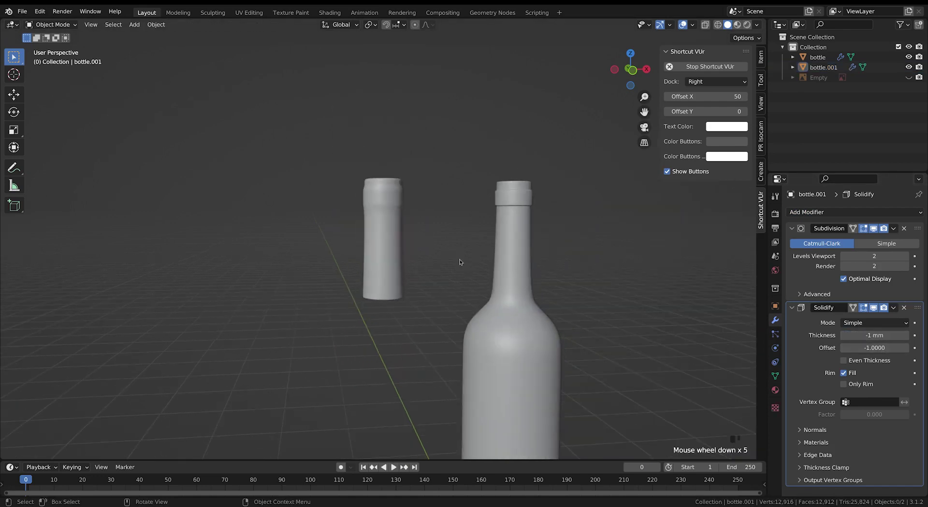
{"action": "middle_click_drag", "start_coordinate": [516, 244], "coordinate": [373, 244]}
{"action": "key", "text": "KP_1"}
{"action": "scroll", "coordinate": [425, 282], "scroll_direction": "down", "scroll_amount": 3}
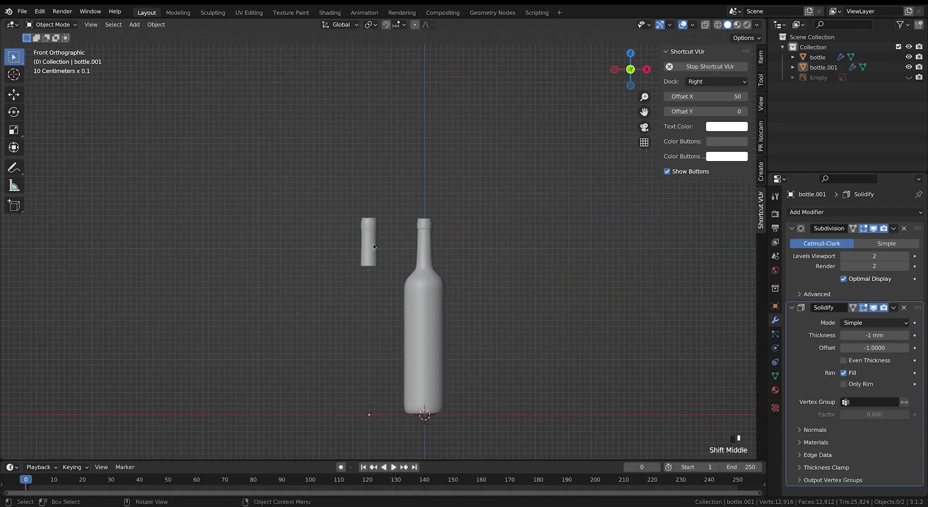
{"action": "left_click", "coordinate": [373, 245]}
{"action": "key", "text": "g"}
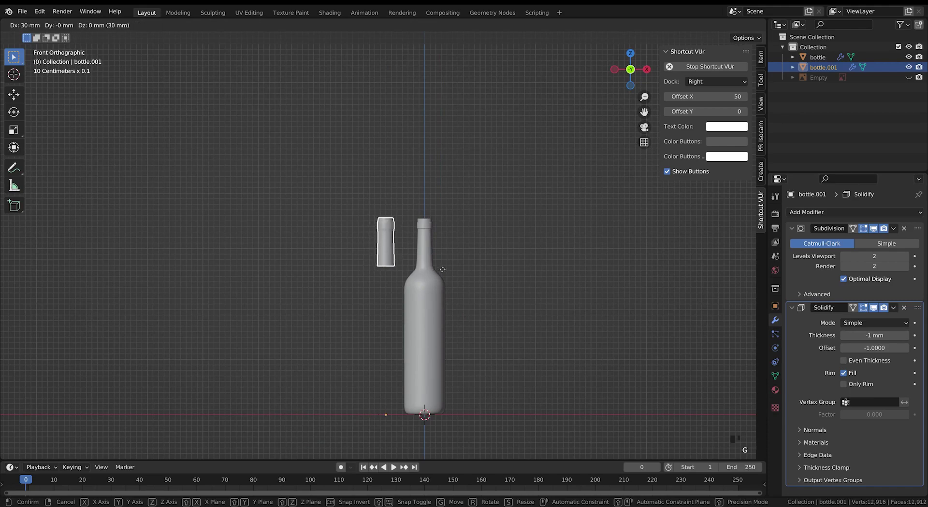
{"action": "left_click", "coordinate": [480, 270]}
{"action": "left_click", "coordinate": [492, 282]}
Step: Move the sleeve's two bottom edge loops up about 9.4 mm along Z to shorten it above the shoulder
{"action": "scroll", "coordinate": [458, 264], "scroll_direction": "up", "scroll_amount": 4}
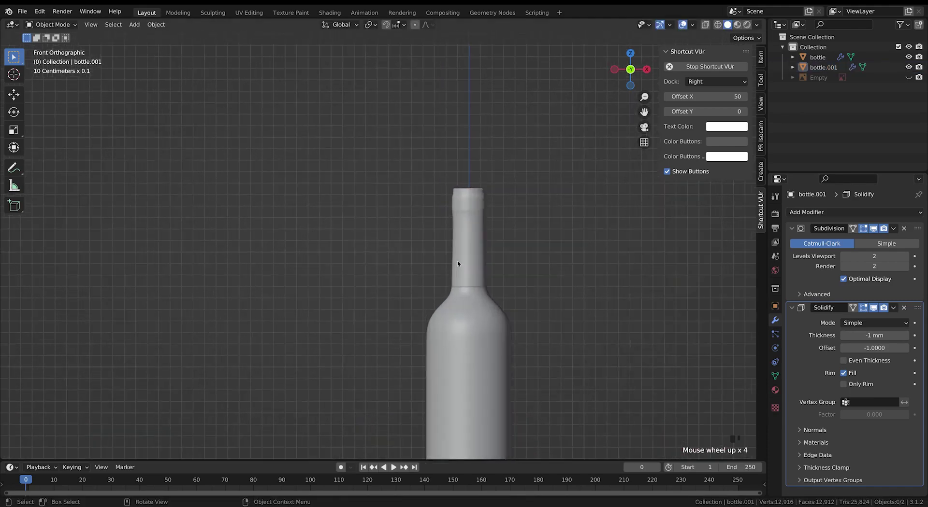
{"action": "scroll", "coordinate": [543, 253], "scroll_direction": "up", "scroll_amount": 4}
{"action": "middle_click_drag", "start_coordinate": [552, 263], "coordinate": [389, 277], "text": "shift"}
{"action": "key", "text": "Tab"}
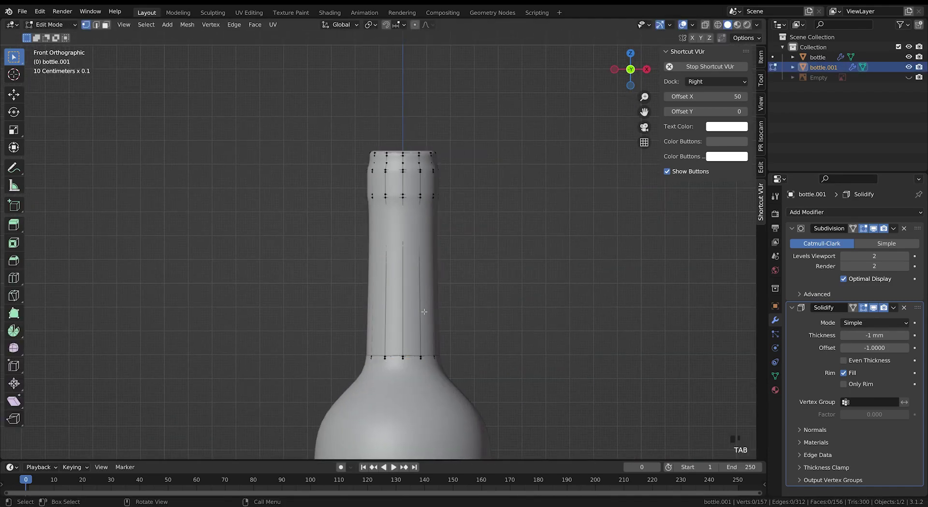
{"action": "scroll", "coordinate": [393, 312], "scroll_direction": "up", "scroll_amount": 3}
{"action": "middle_click_drag", "start_coordinate": [503, 356], "coordinate": [496, 256], "text": "shift"}
{"action": "left_click", "coordinate": [389, 338], "text": "alt"}
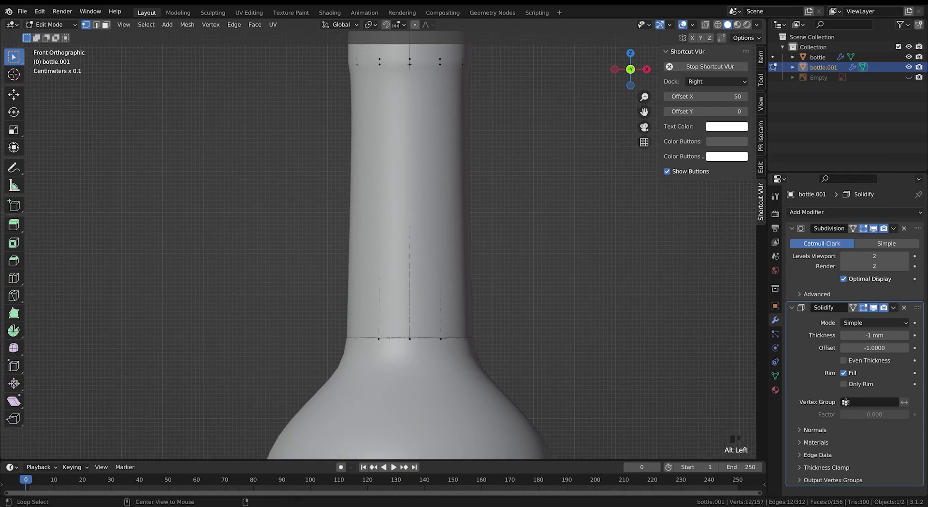
{"action": "left_click", "coordinate": [389, 337], "text": "alt+shift"}
{"action": "key", "text": "g"}
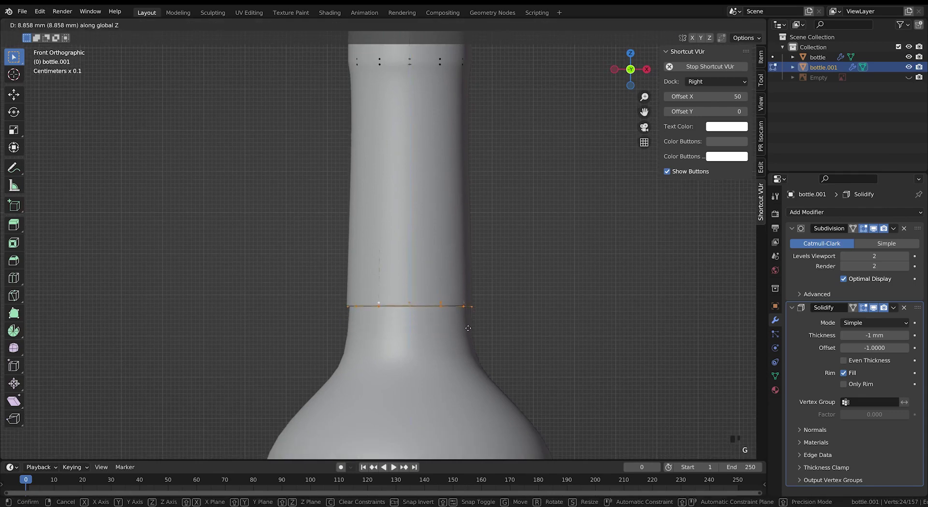
{"action": "left_click", "coordinate": [477, 324]}
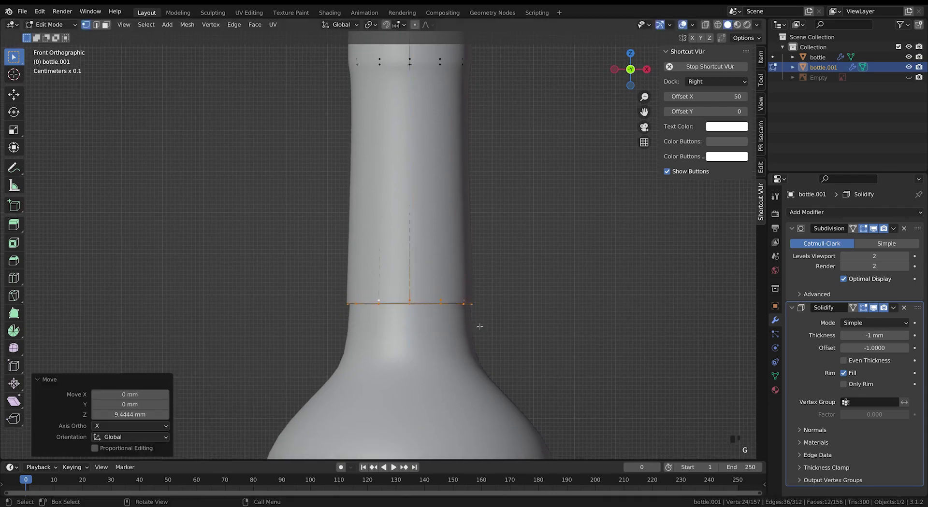
Step: Scale the sleeve's two bottom edge loops to about 0.98 and return to Object Mode
{"action": "key", "text": "s"}
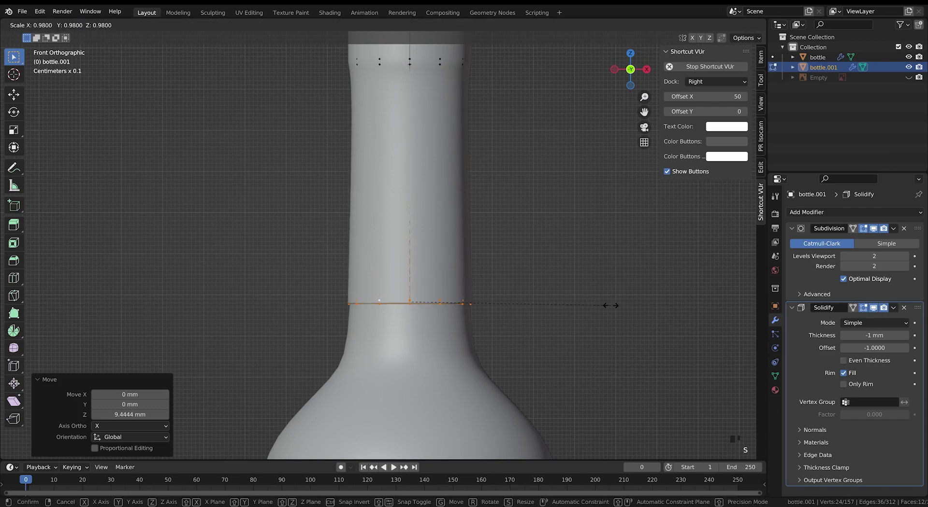
{"action": "left_click", "coordinate": [610, 305]}
{"action": "key", "text": "Tab"}
{"action": "scroll", "coordinate": [545, 321], "scroll_direction": "down", "scroll_amount": 5}
{"action": "middle_click_drag", "start_coordinate": [518, 346], "coordinate": [530, 234], "text": "shift"}
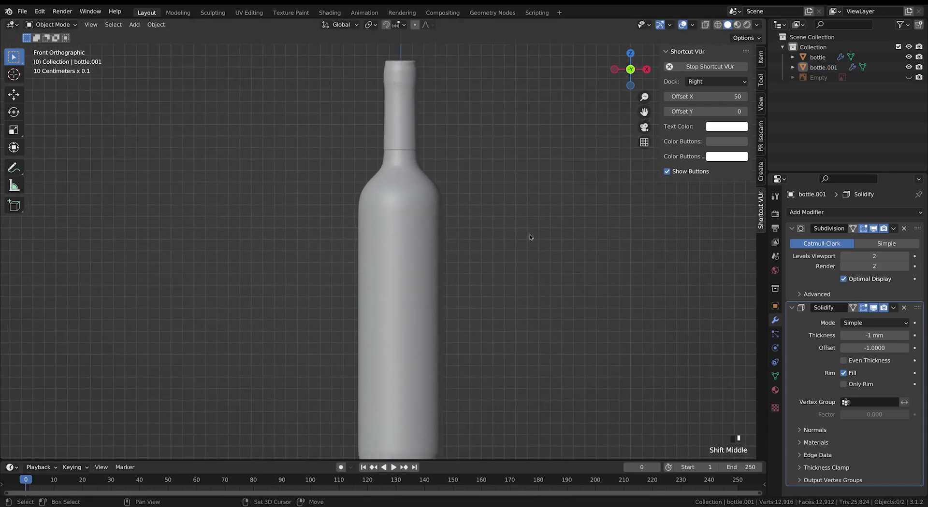
{"action": "scroll", "coordinate": [529, 234], "scroll_direction": "down", "scroll_amount": 2}
{"action": "middle_click_drag", "start_coordinate": [483, 251], "coordinate": [487, 280], "text": "shift"}
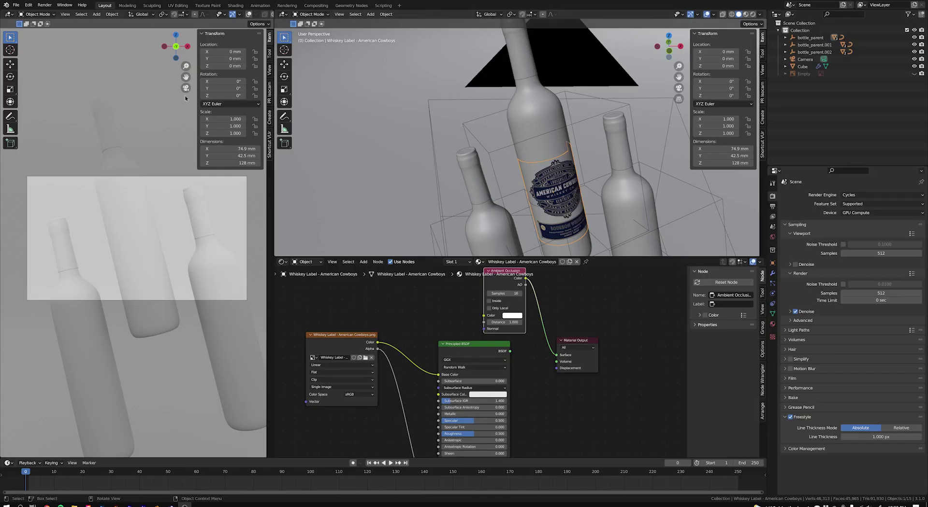
Step: Search the add-ons in the preferences for "image"
{"action": "left_click", "coordinate": [28, 9]}
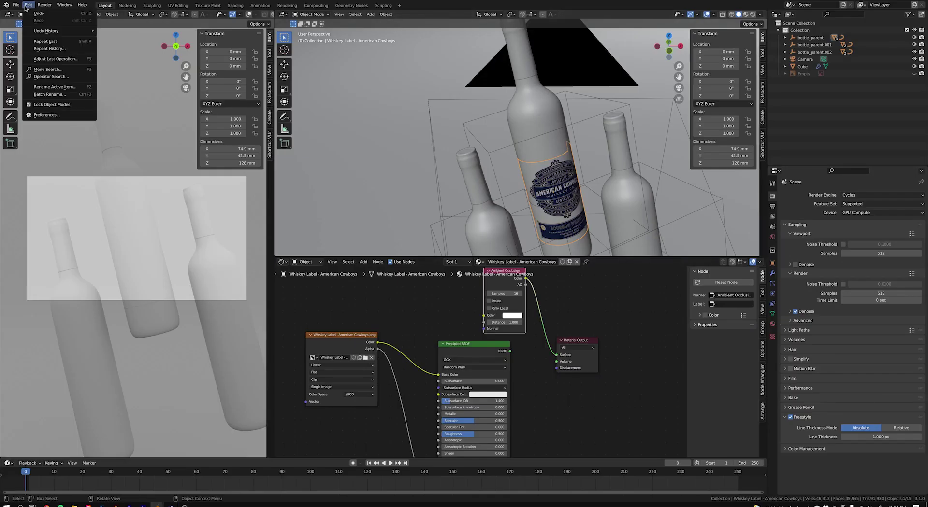
{"action": "left_click", "coordinate": [42, 113]}
{"action": "left_click", "coordinate": [29, 85]}
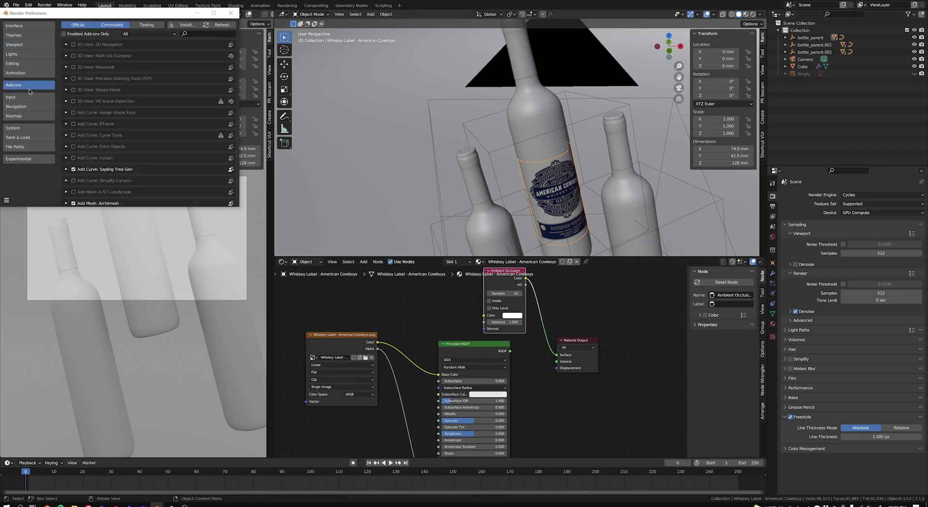
{"action": "left_click", "coordinate": [208, 33]}
{"action": "type", "text": "image"}
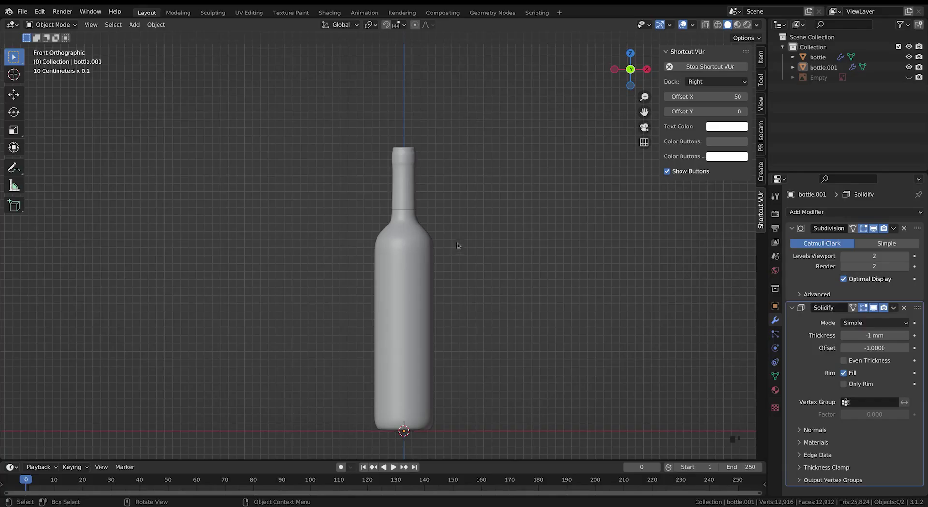
Step: Add the Whiskey Label - American Cowboys image to the scene as an image plane
{"action": "middle_click_drag", "start_coordinate": [460, 248], "coordinate": [454, 223]}
{"action": "key", "text": "shift+a"}
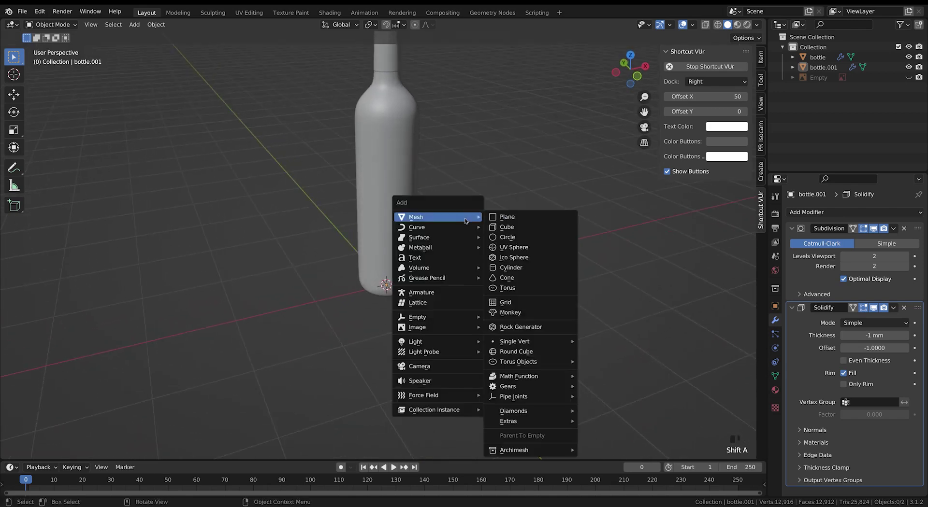
{"action": "mouse_move", "coordinate": [452, 329]}
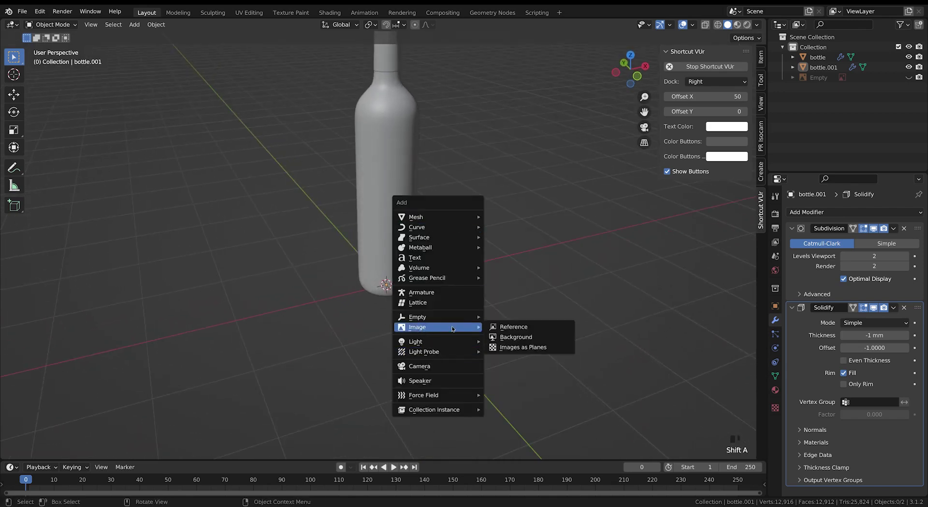
{"action": "left_click", "coordinate": [524, 348]}
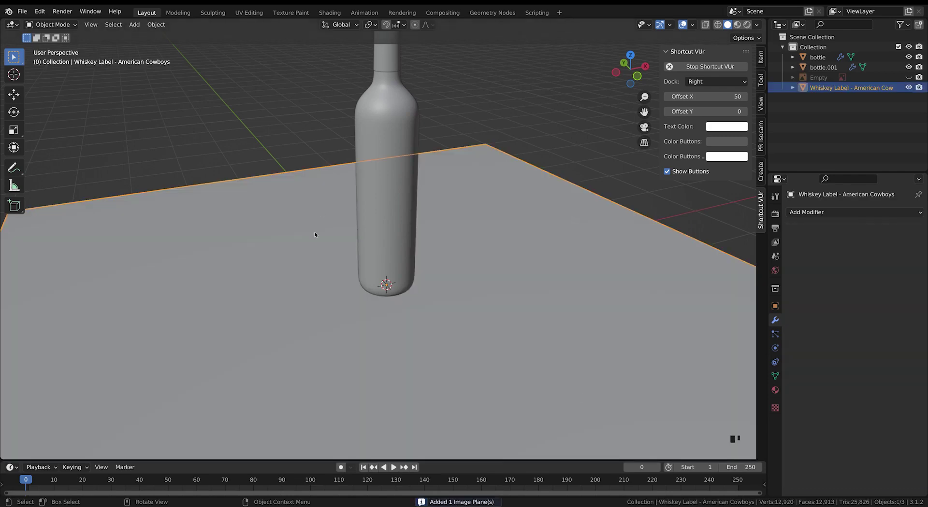
Step: Set the solid viewport shading color to Texture to show the label artwork on the plane
{"action": "scroll", "coordinate": [470, 287], "scroll_direction": "down", "scroll_amount": 6}
{"action": "middle_click_drag", "start_coordinate": [470, 287], "coordinate": [498, 285]}
{"action": "key", "text": "Tab"}
{"action": "key", "text": "Tab"}
{"action": "left_click", "coordinate": [756, 26]}
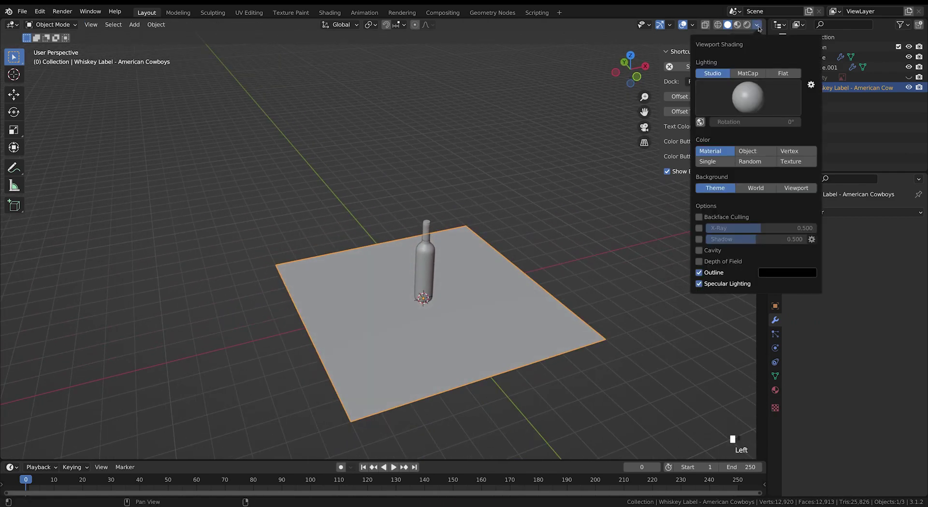
{"action": "left_click", "coordinate": [791, 161]}
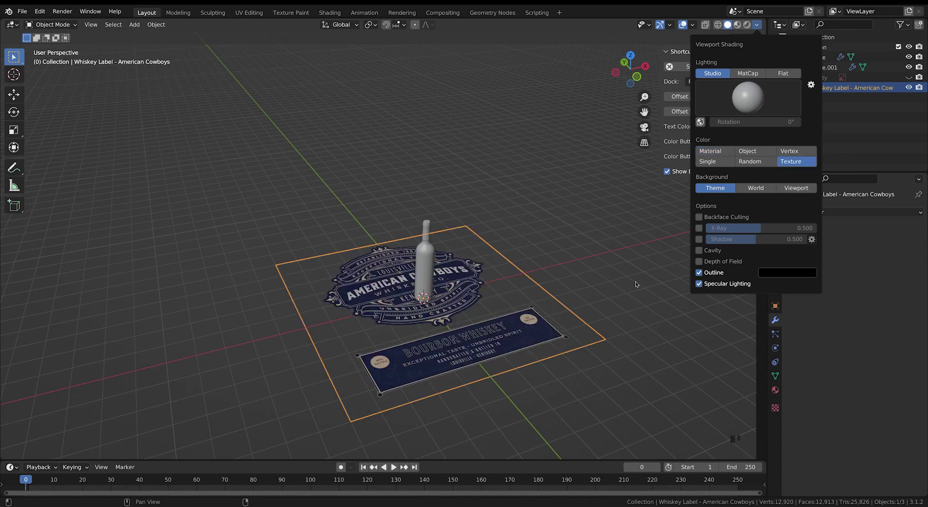
Step: Scale the label plane's mesh down to about 0.128 in Edit Mode
{"action": "middle_click_drag", "start_coordinate": [570, 271], "coordinate": [560, 283]}
{"action": "key", "text": "Tab"}
{"action": "key", "text": "s"}
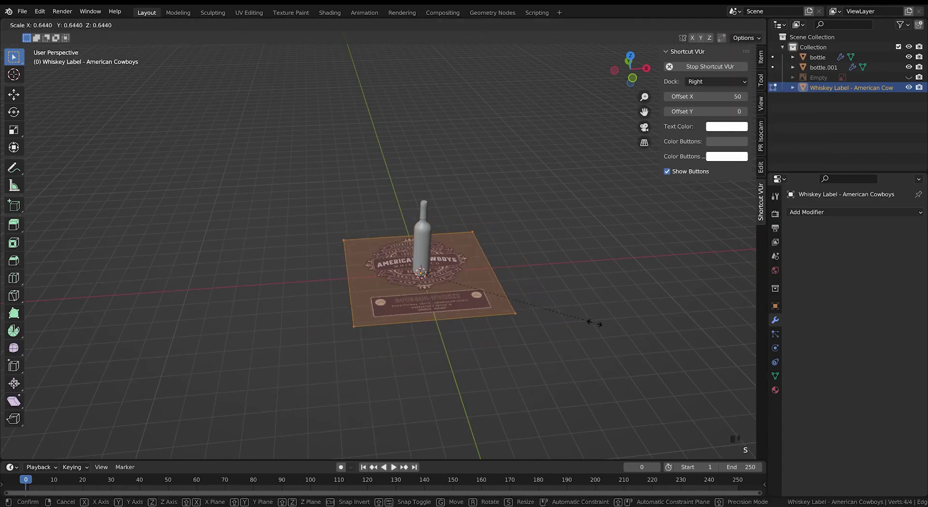
{"action": "left_click", "coordinate": [451, 286]}
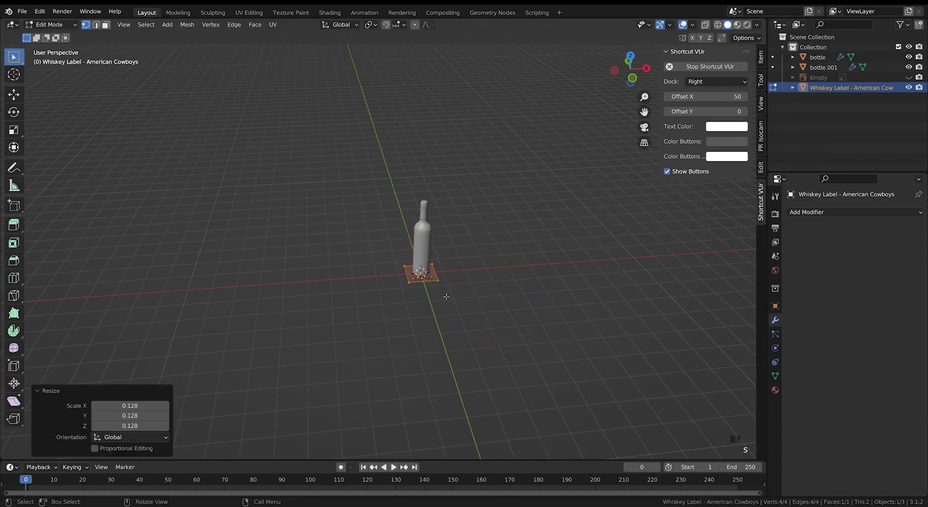
{"action": "scroll", "coordinate": [475, 309], "scroll_direction": "up", "scroll_amount": 7}
{"action": "middle_click_drag", "start_coordinate": [476, 308], "coordinate": [383, 269]}
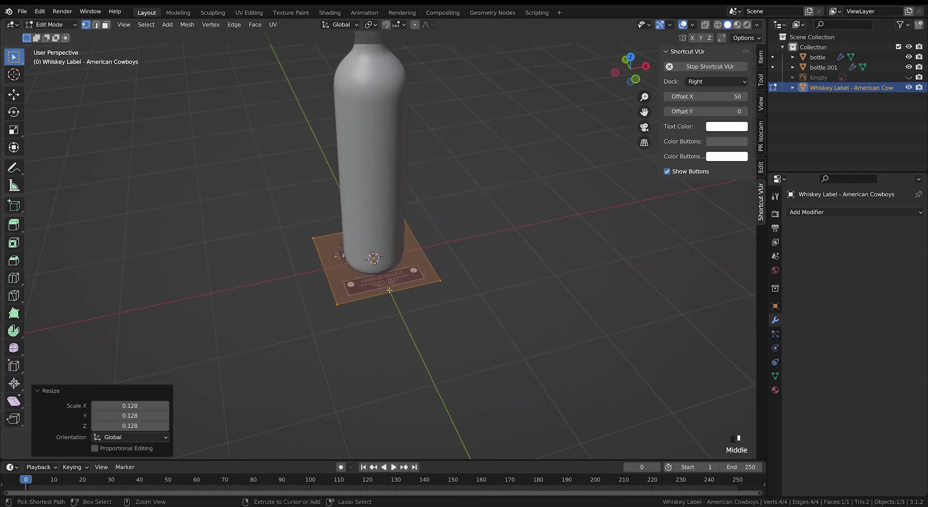
Step: Subdivide the label plane with 60 evenly spaced, centred loop cuts across its width
{"action": "key", "text": "ctrl+r"}
{"action": "scroll", "coordinate": [389, 288], "scroll_direction": "up", "scroll_amount": 15}
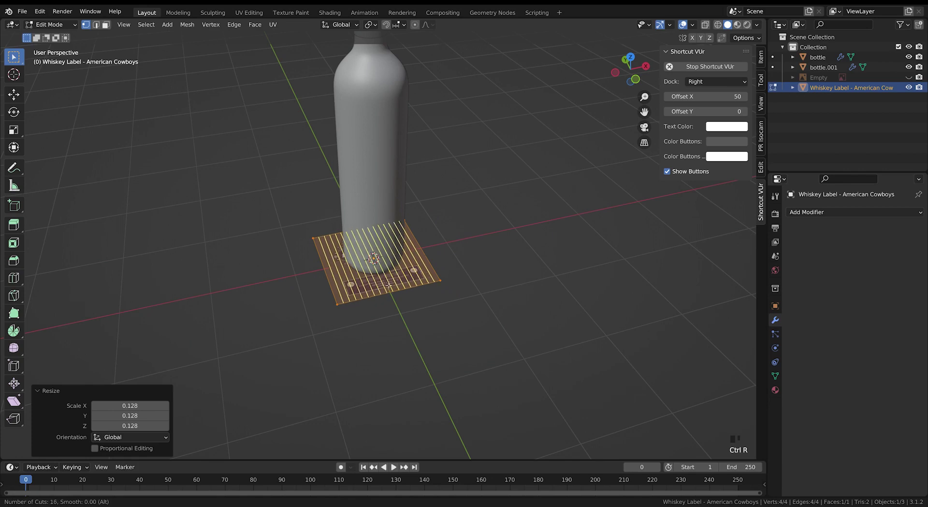
{"action": "scroll", "coordinate": [388, 286], "scroll_direction": "up", "scroll_amount": 20}
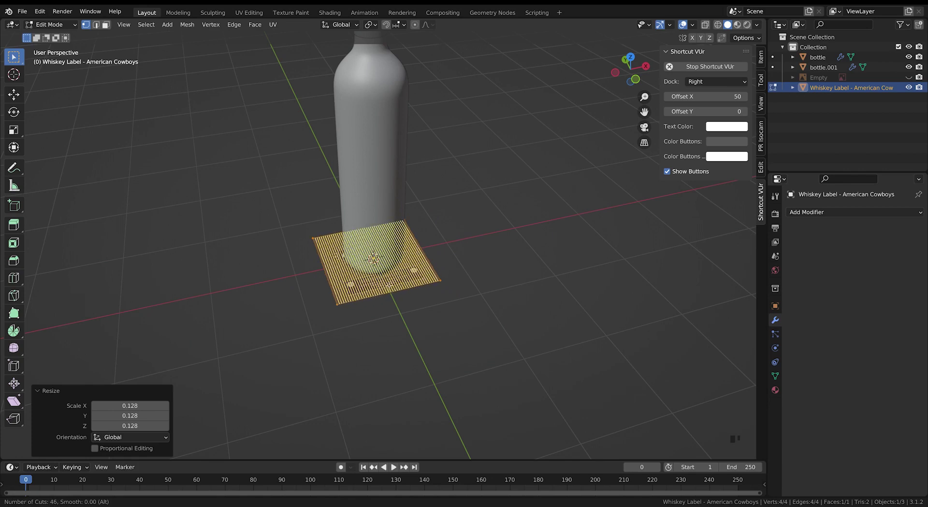
{"action": "scroll", "coordinate": [387, 287], "scroll_direction": "up", "scroll_amount": 7}
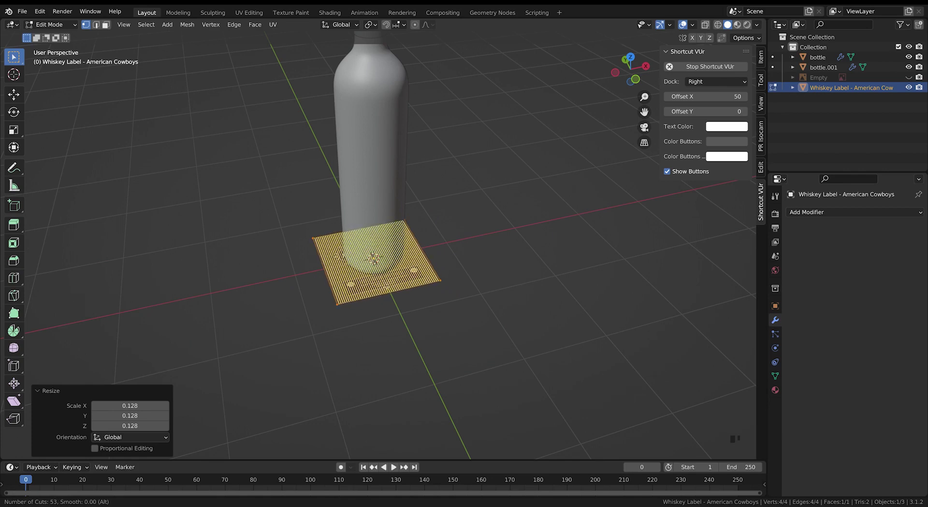
{"action": "left_click", "coordinate": [386, 286]}
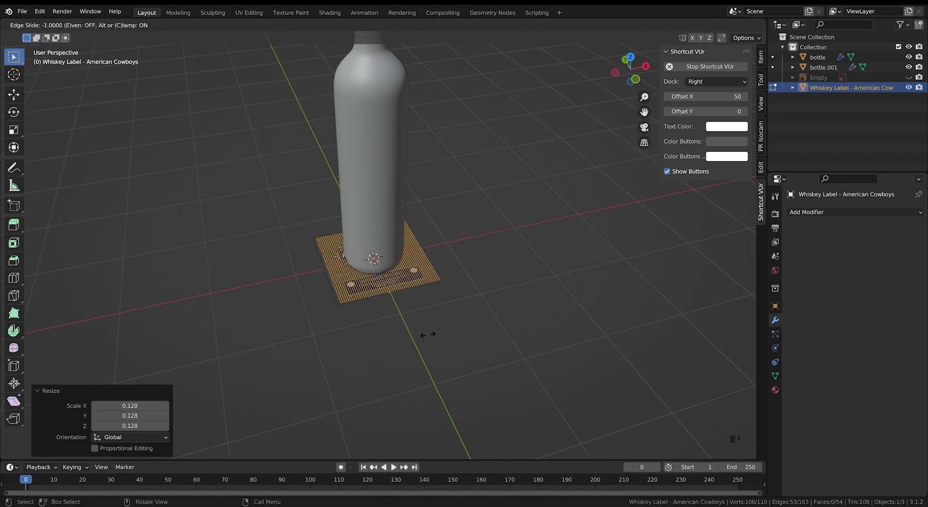
{"action": "right_click", "coordinate": [424, 334]}
{"action": "middle_click_drag", "start_coordinate": [459, 312], "coordinate": [502, 347]}
{"action": "left_click", "coordinate": [141, 370]}
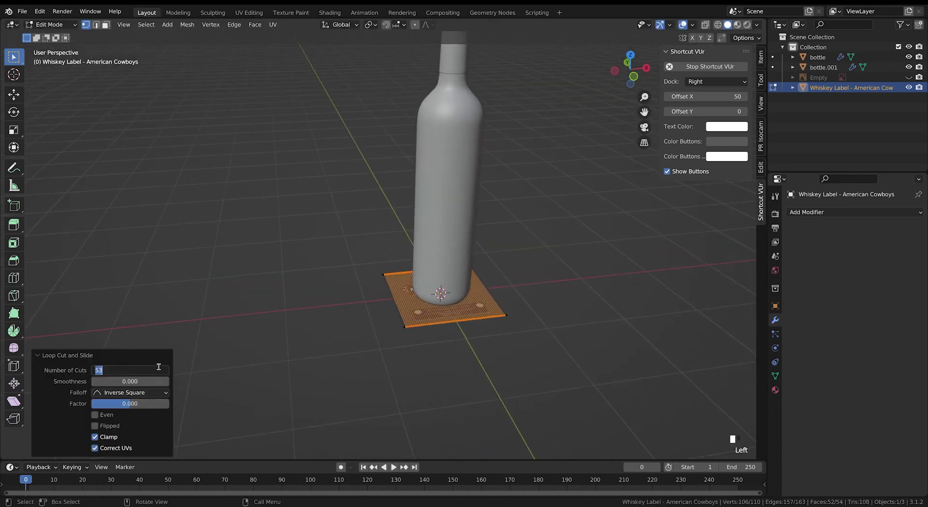
{"action": "type", "text": "60"}
{"action": "key", "text": "Return"}
{"action": "left_click", "coordinate": [502, 347]}
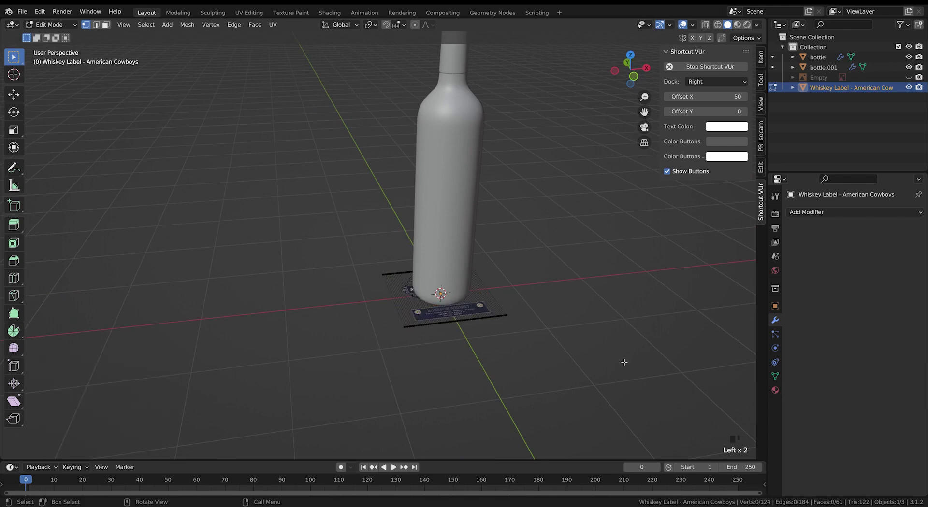
{"action": "key", "text": "Tab"}
{"action": "left_click", "coordinate": [598, 390]}
{"action": "middle_click_drag", "start_coordinate": [598, 390], "coordinate": [471, 335]}
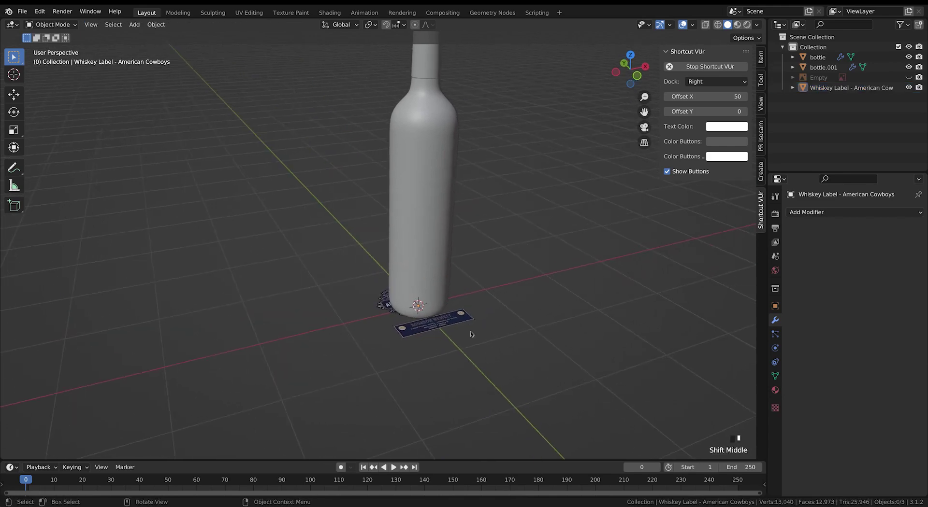
Step: Add a Bezier circle at the bottle's base and scale it to about 0.397, slightly wider than the bottle
{"action": "key", "text": "Tab"}
{"action": "key", "text": "Tab"}
{"action": "key", "text": "shift+a"}
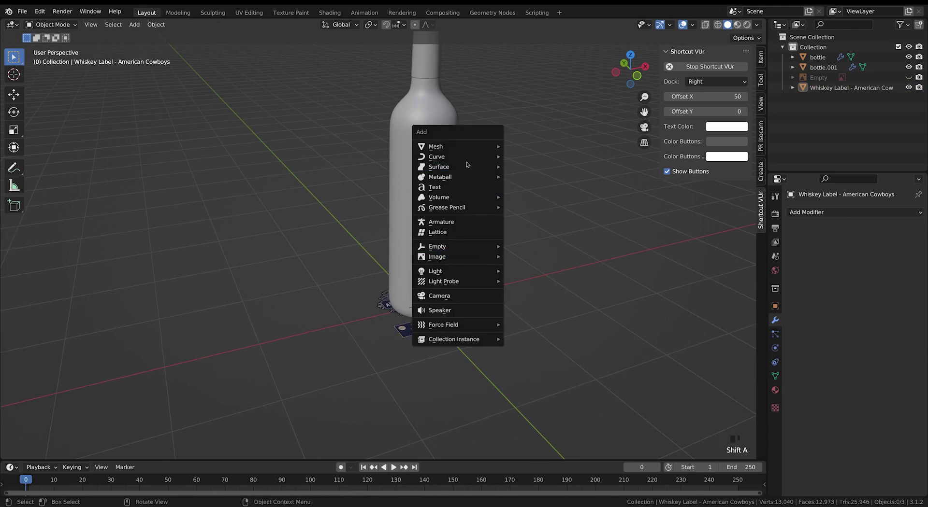
{"action": "mouse_move", "coordinate": [466, 159]}
{"action": "left_click", "coordinate": [575, 167]}
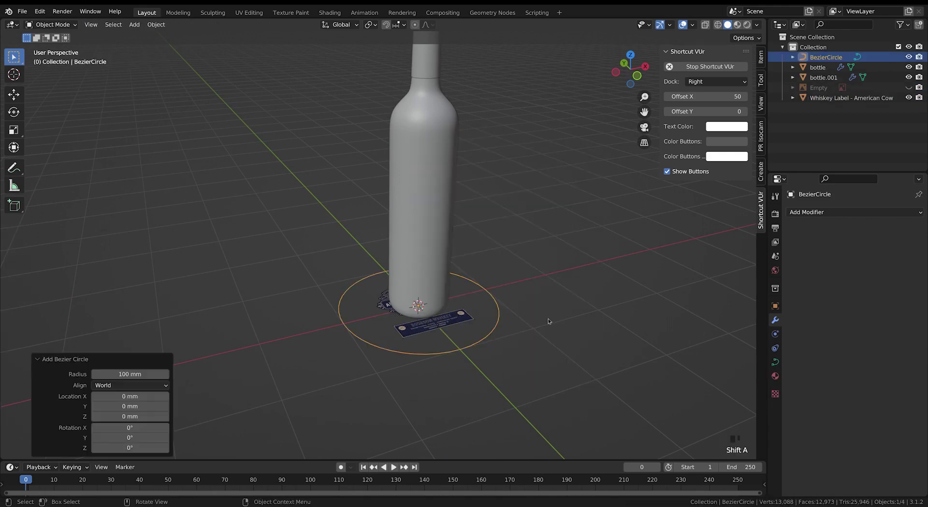
{"action": "key", "text": "s"}
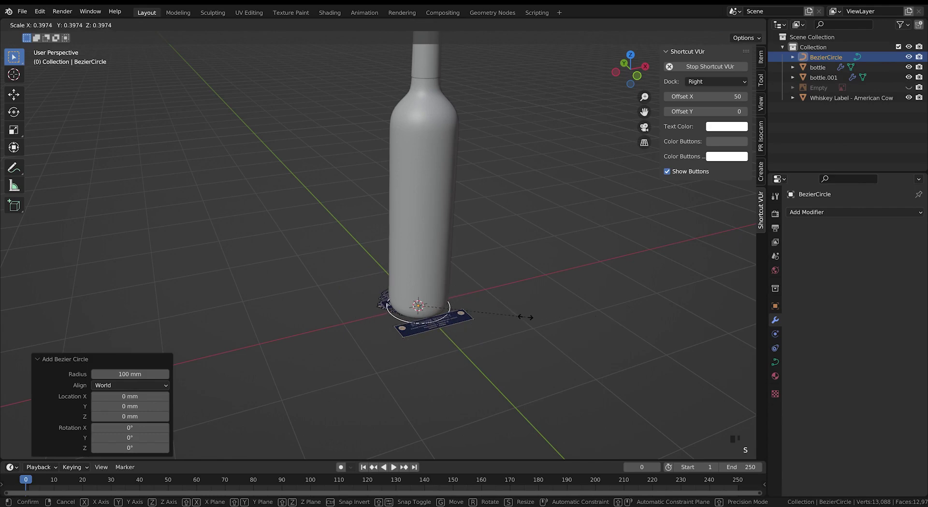
{"action": "left_click", "coordinate": [527, 318]}
Step: Add a Curve modifier to the label plane with BezierCircle as curve object and -X as deform axis
{"action": "left_click", "coordinate": [469, 322]}
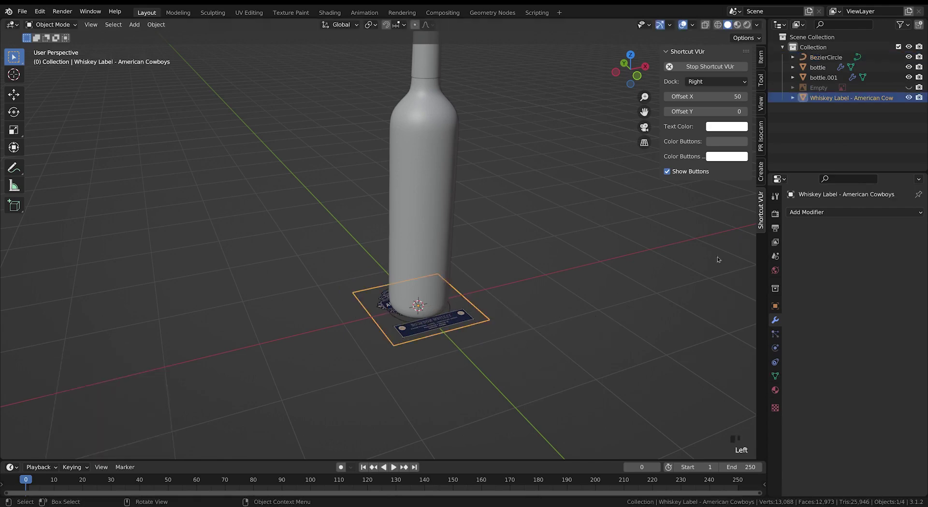
{"action": "left_click", "coordinate": [814, 212]}
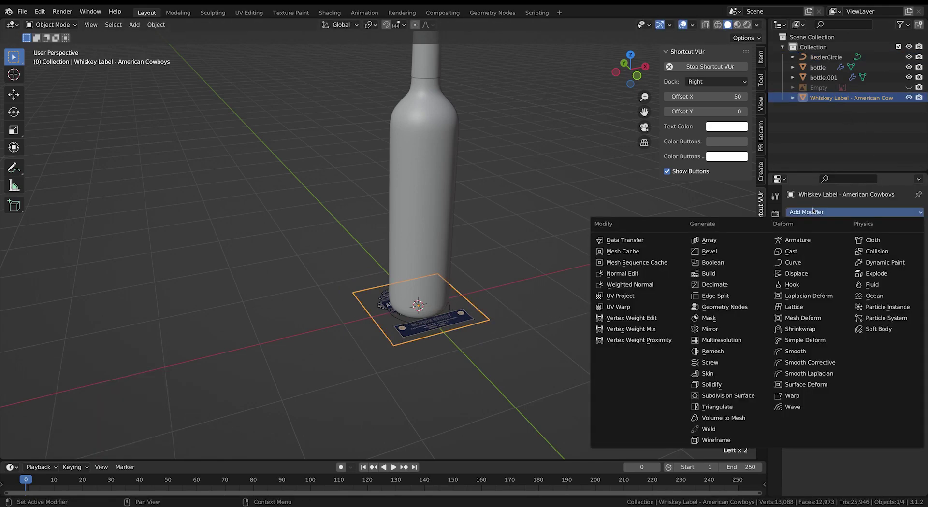
{"action": "left_click", "coordinate": [793, 262]}
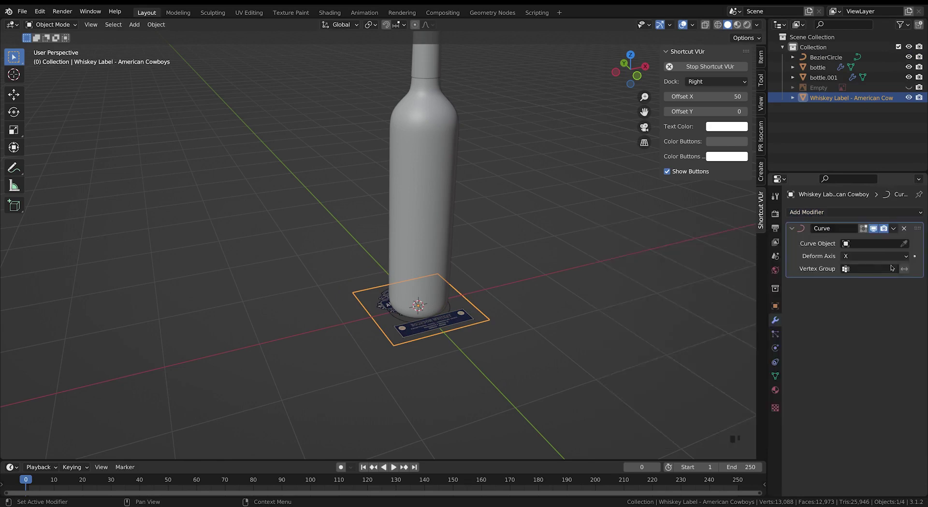
{"action": "left_click", "coordinate": [903, 244]}
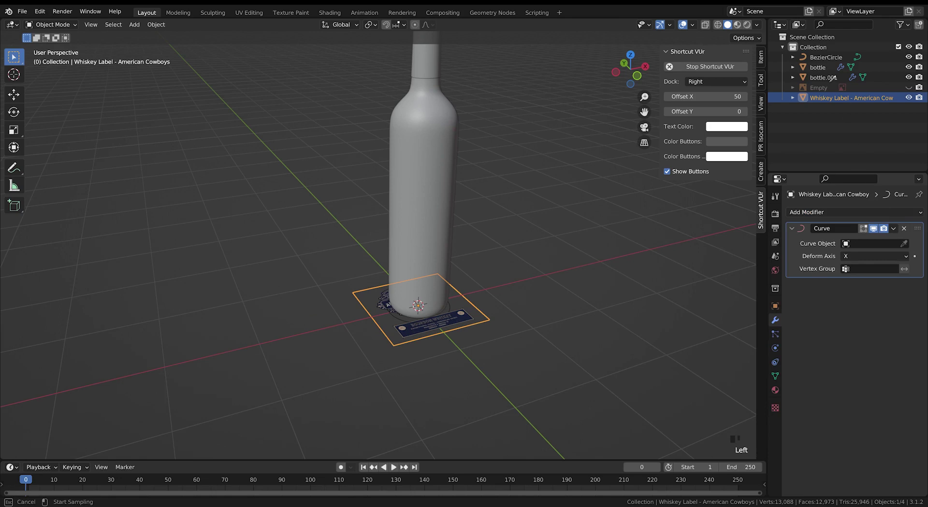
{"action": "left_click", "coordinate": [825, 57]}
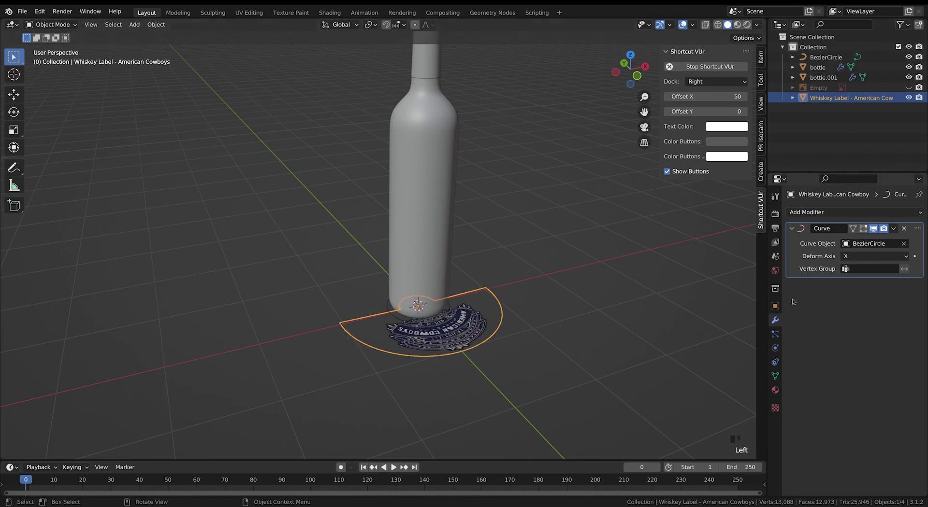
{"action": "left_click", "coordinate": [899, 256]}
{"action": "left_click", "coordinate": [857, 306]}
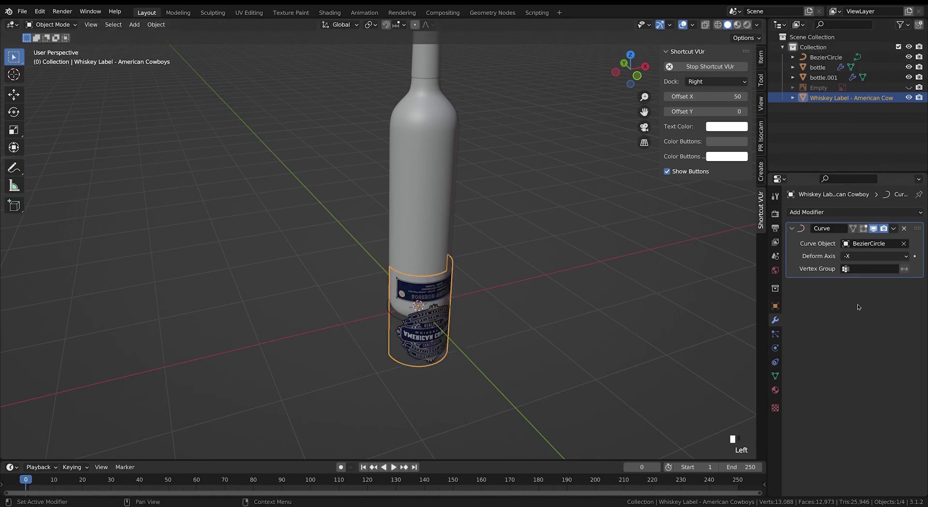
Step: Set the mean tilt of the Bezier circle's control points to -180° to turn the label upright
{"action": "middle_click_drag", "start_coordinate": [500, 319], "coordinate": [474, 348]}
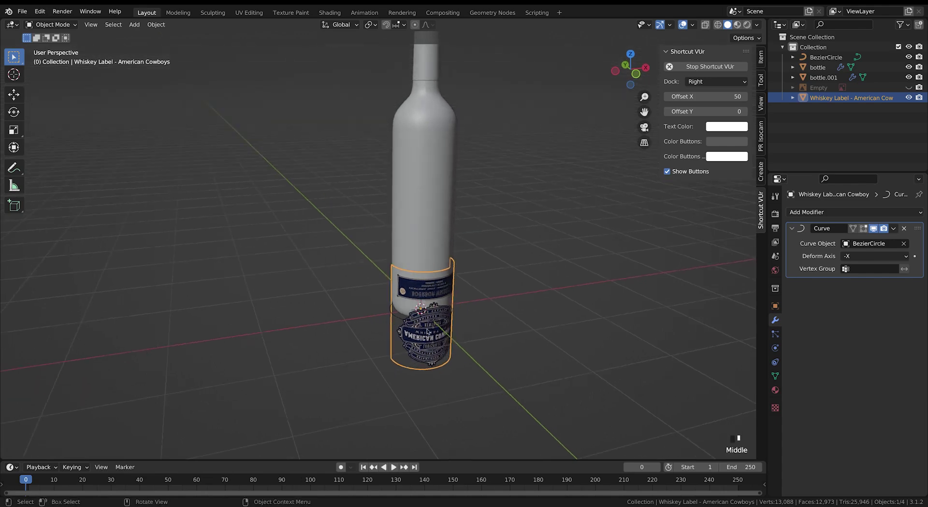
{"action": "left_click", "coordinate": [395, 319]}
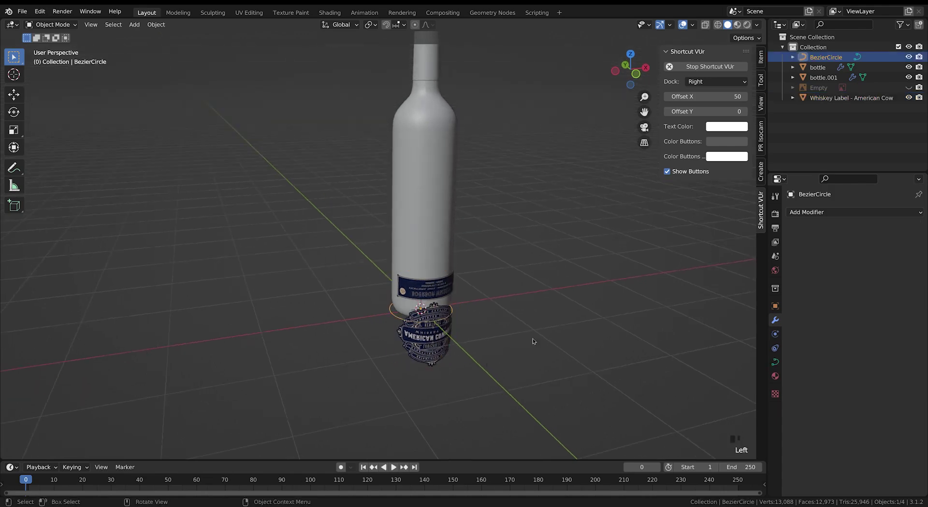
{"action": "key", "text": "Tab"}
{"action": "middle_click_drag", "start_coordinate": [533, 341], "coordinate": [515, 261]}
{"action": "scroll", "coordinate": [534, 342], "scroll_direction": "up", "scroll_amount": 2}
{"action": "left_click", "coordinate": [761, 57]}
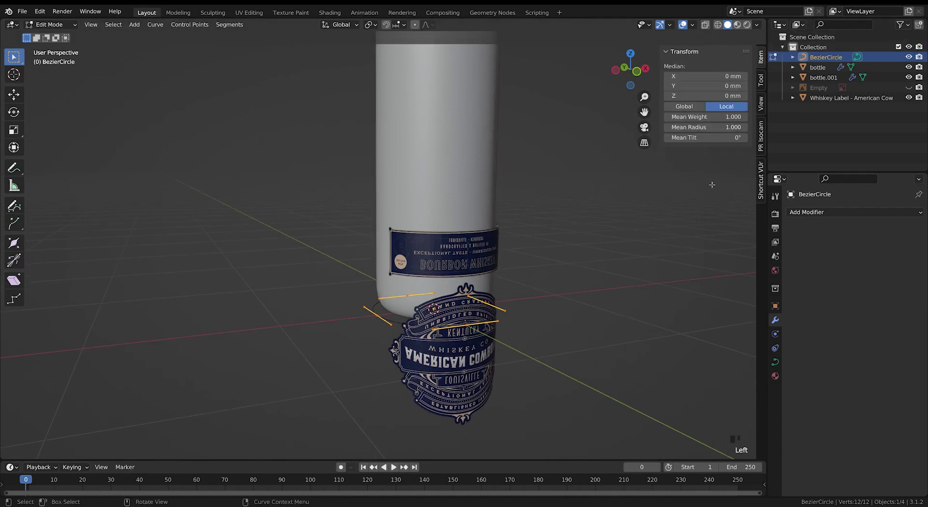
{"action": "double_click", "coordinate": [726, 141]}
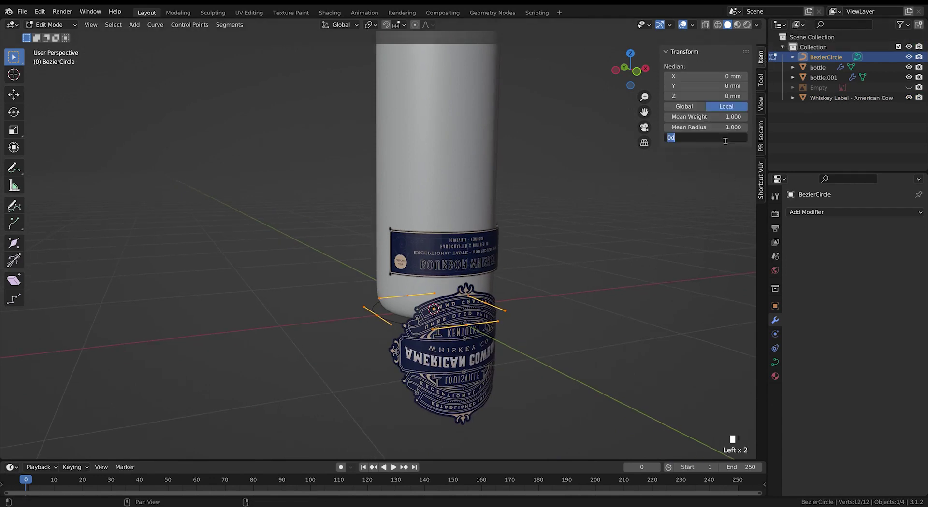
{"action": "type", "text": "-180"}
{"action": "key", "text": "Return"}
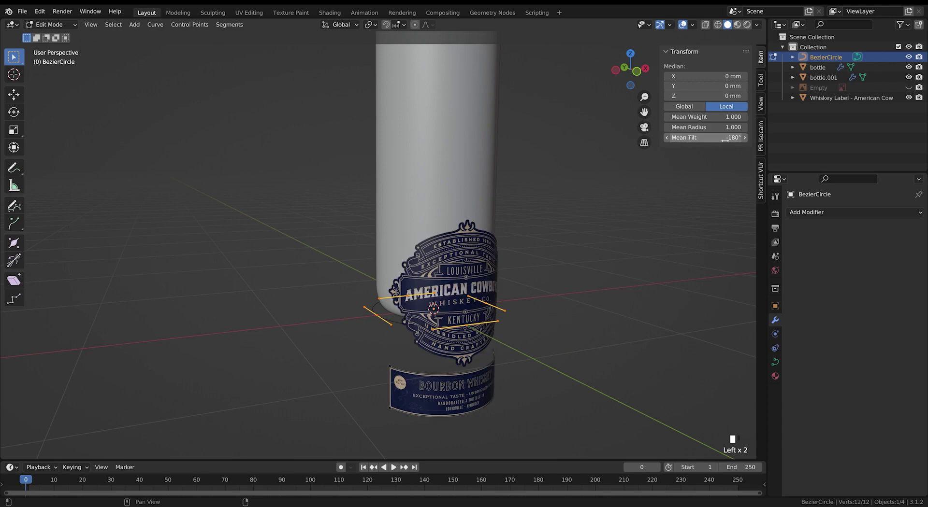
{"action": "middle_click_drag", "start_coordinate": [553, 325], "coordinate": [464, 273]}
{"action": "key", "text": "Tab"}
Step: Apply smooth shading to the curved label plane
{"action": "left_click", "coordinate": [454, 269]}
{"action": "right_click", "coordinate": [423, 266]}
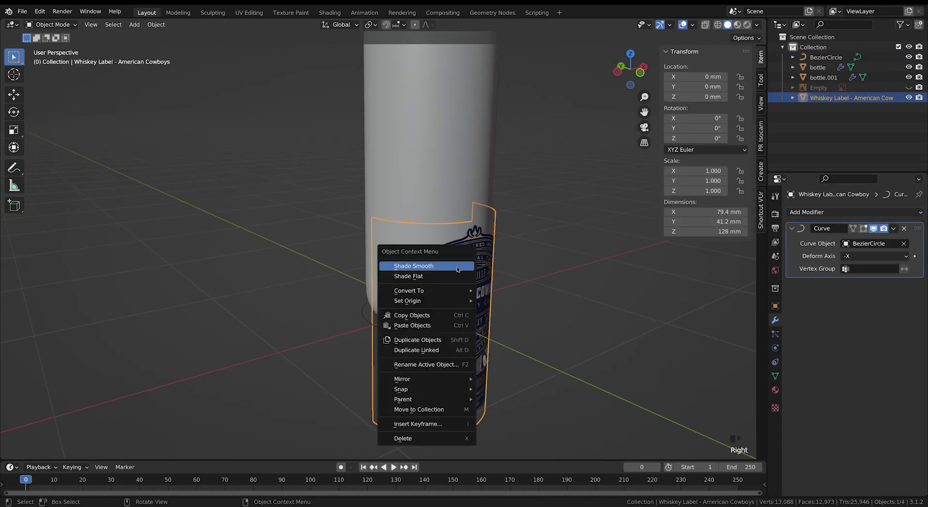
{"action": "left_click", "coordinate": [424, 270]}
{"action": "left_click", "coordinate": [561, 305]}
Step: Parent the label plane to the Bezier circle
{"action": "left_click", "coordinate": [380, 331]}
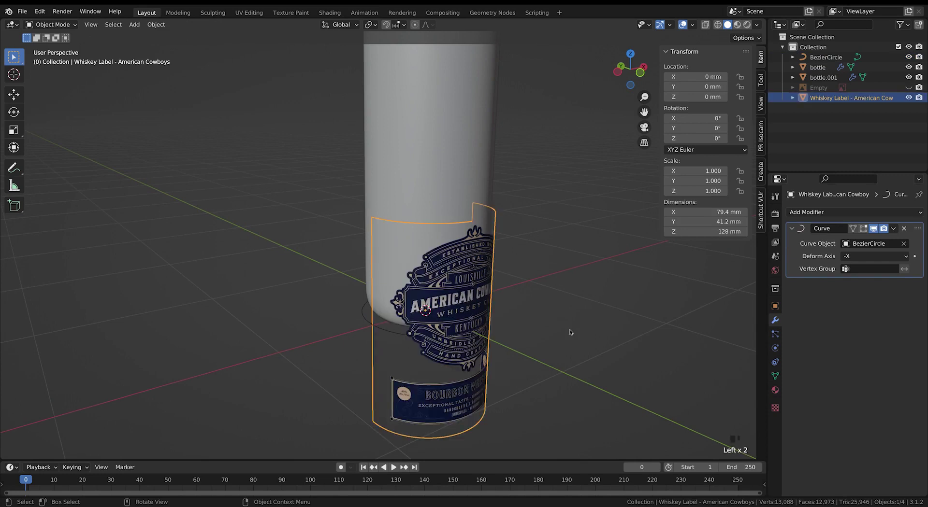
{"action": "left_click", "coordinate": [379, 330]}
{"action": "left_click", "coordinate": [378, 330]}
{"action": "left_click", "coordinate": [378, 330], "text": "shift"}
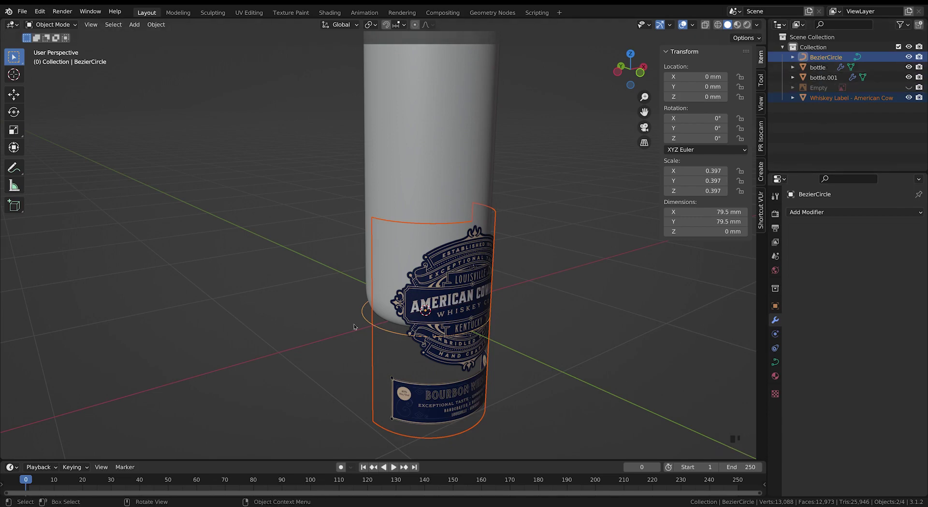
{"action": "middle_click_drag", "start_coordinate": [354, 327], "coordinate": [403, 320]}
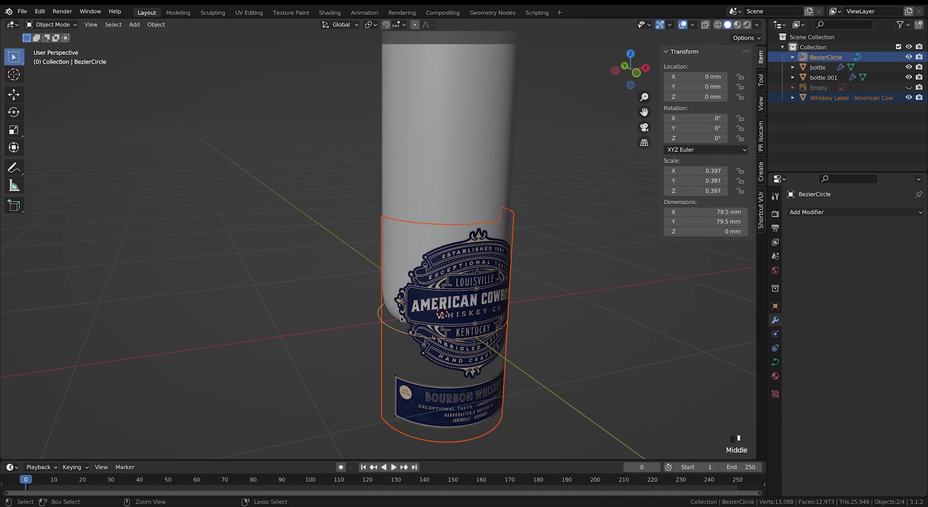
{"action": "key", "text": "ctrl+p"}
{"action": "left_click", "coordinate": [401, 318]}
{"action": "left_click", "coordinate": [355, 325]}
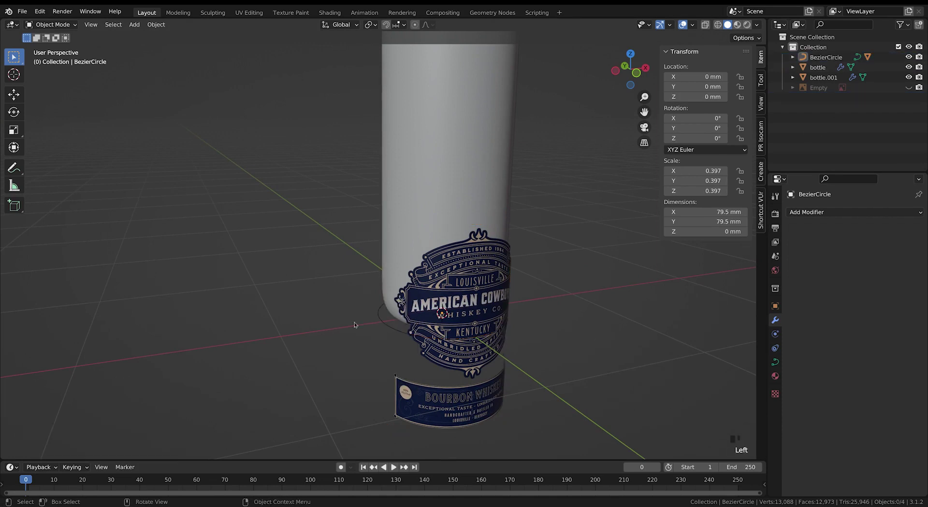
Step: Move the Bezier circle with its label up along Z to a height of about 107.7 mm on the bottle
{"action": "left_click", "coordinate": [381, 322]}
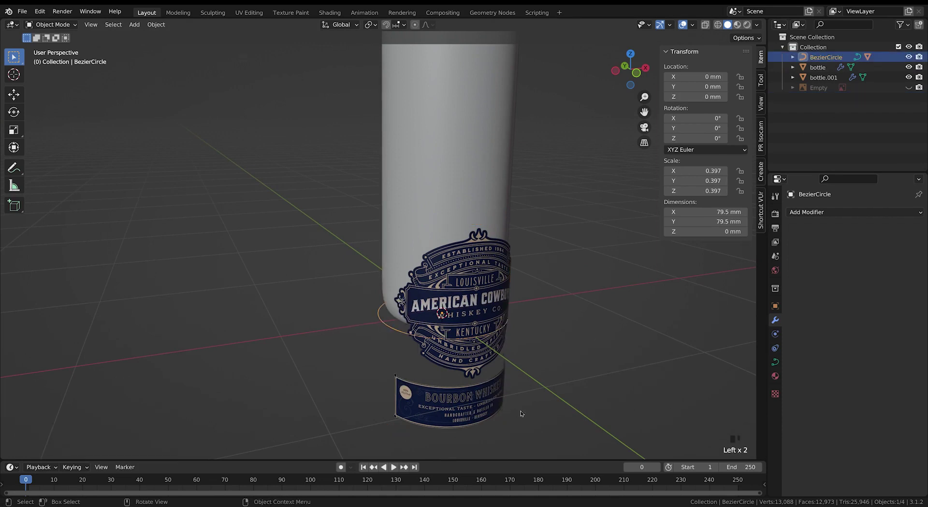
{"action": "key", "text": "g"}
{"action": "key", "text": "z"}
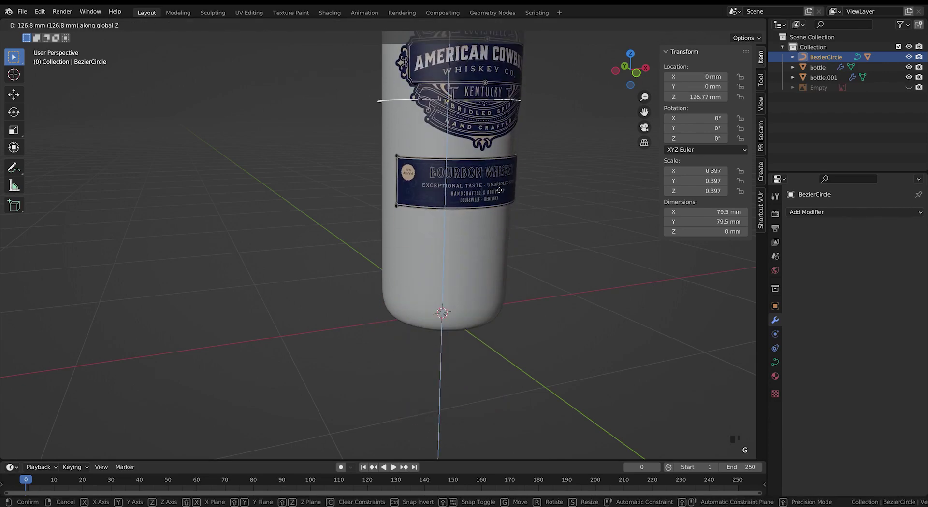
{"action": "left_click", "coordinate": [549, 272]}
{"action": "scroll", "coordinate": [549, 272], "scroll_direction": "down", "scroll_amount": 5}
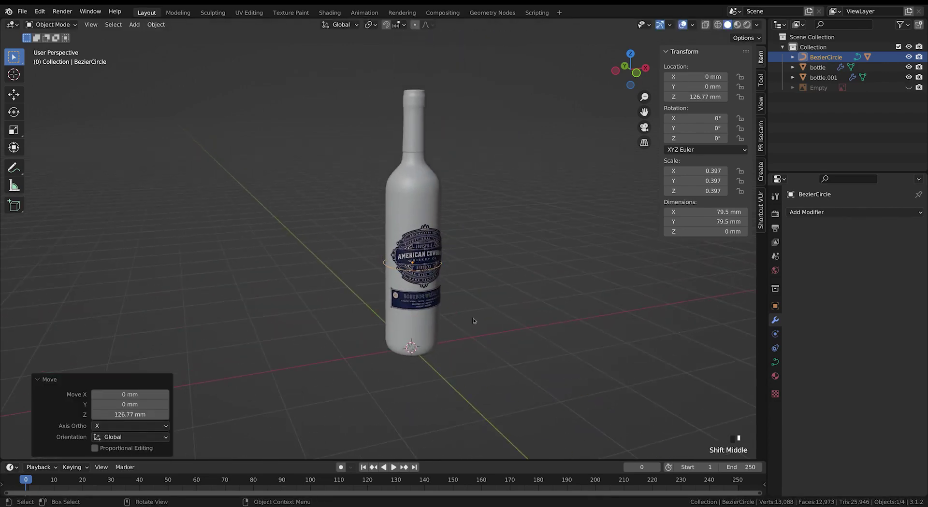
{"action": "key", "text": "g"}
{"action": "left_click", "coordinate": [511, 269]}
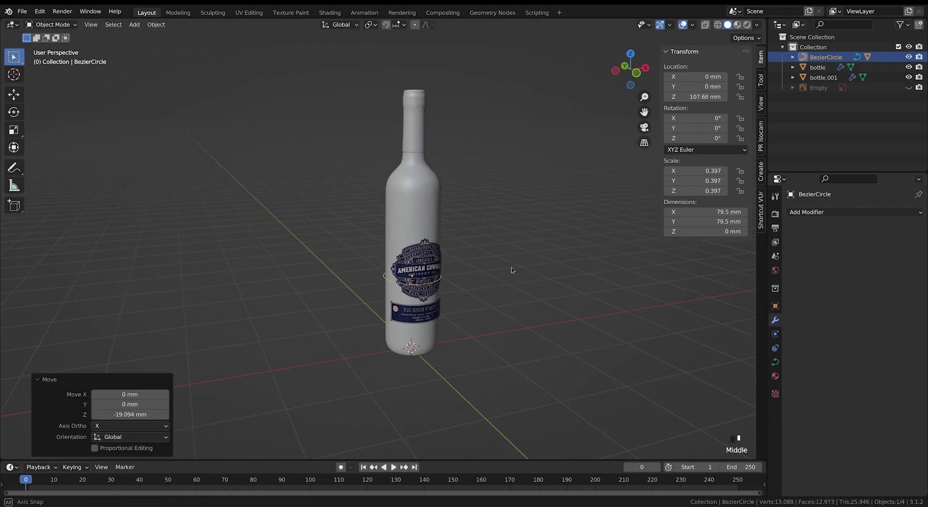
{"action": "middle_click_drag", "start_coordinate": [511, 267], "coordinate": [495, 256]}
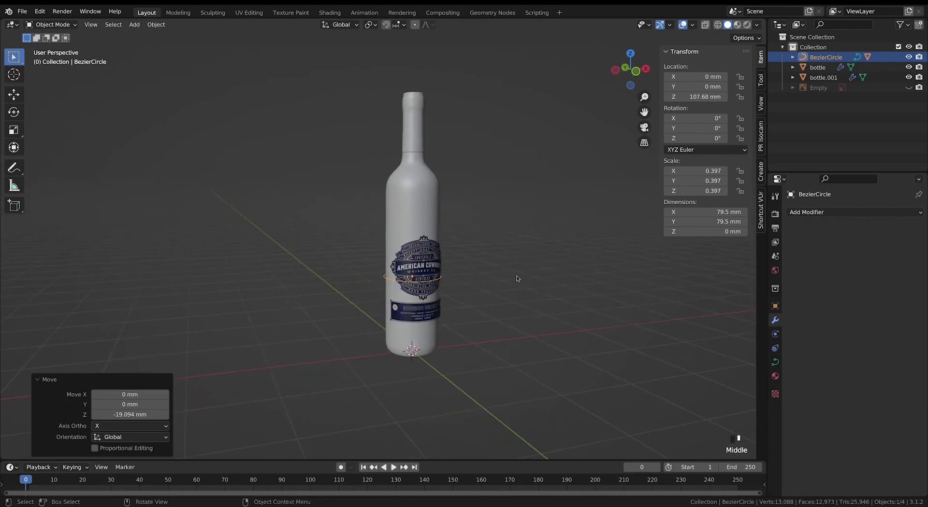
{"action": "scroll", "coordinate": [652, 328], "scroll_direction": "up", "scroll_amount": 2}
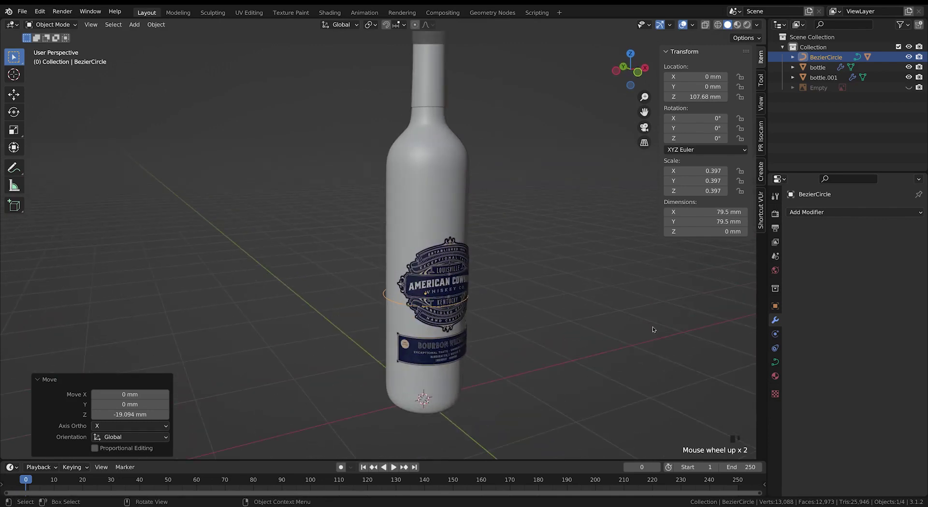
Step: Scale the Bezier circle's control points to about 0.944 in Edit Mode so the label sits closer to the glass
{"action": "key", "text": "Tab"}
{"action": "key", "text": "s"}
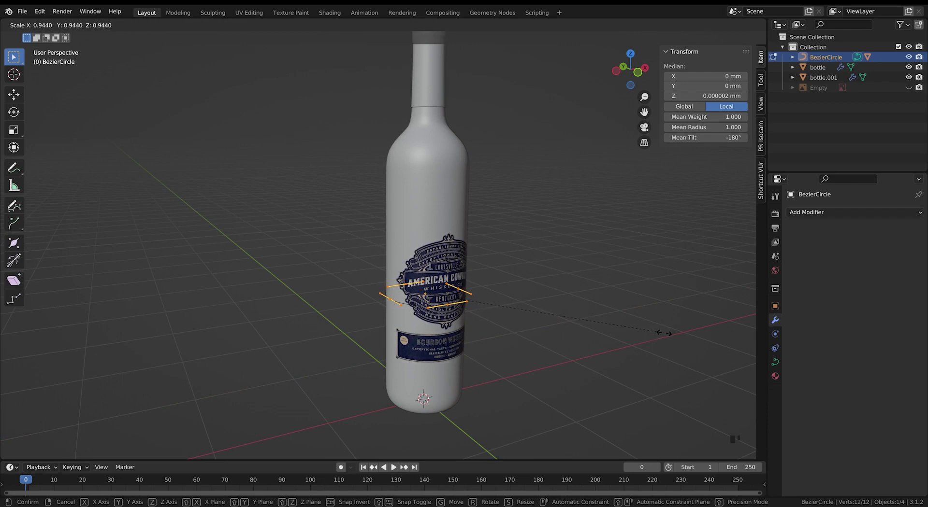
{"action": "left_click", "coordinate": [663, 333]}
{"action": "left_click", "coordinate": [525, 351]}
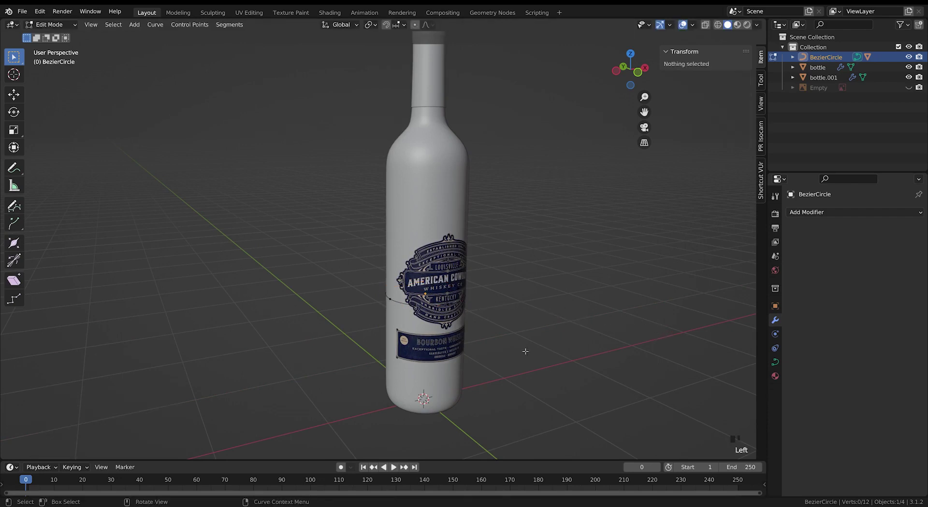
{"action": "key", "text": "Tab"}
{"action": "middle_click_drag", "start_coordinate": [535, 312], "coordinate": [485, 285], "text": "shift"}
{"action": "scroll", "coordinate": [484, 281], "scroll_direction": "up", "scroll_amount": 4}
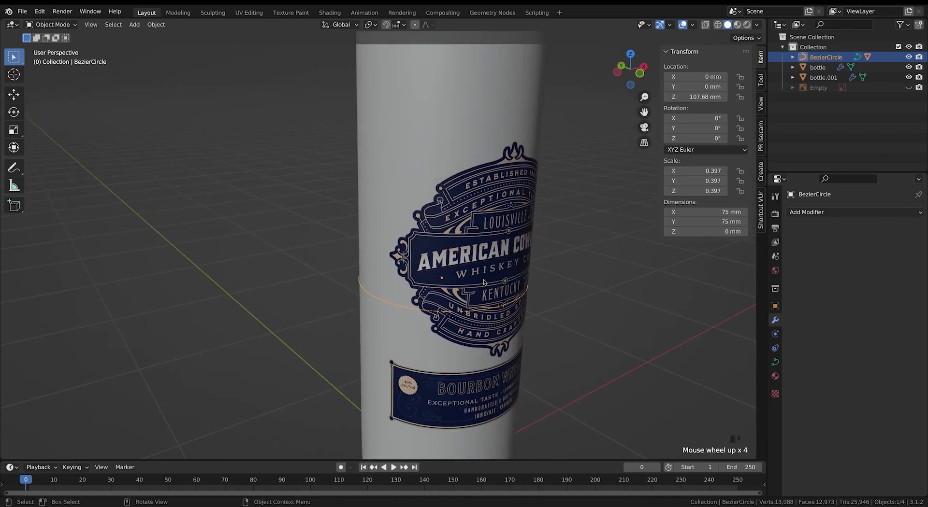
Step: Try a Solidify modifier on the whiskey label plane and examine the label's edge against the glass
{"action": "left_click", "coordinate": [504, 251]}
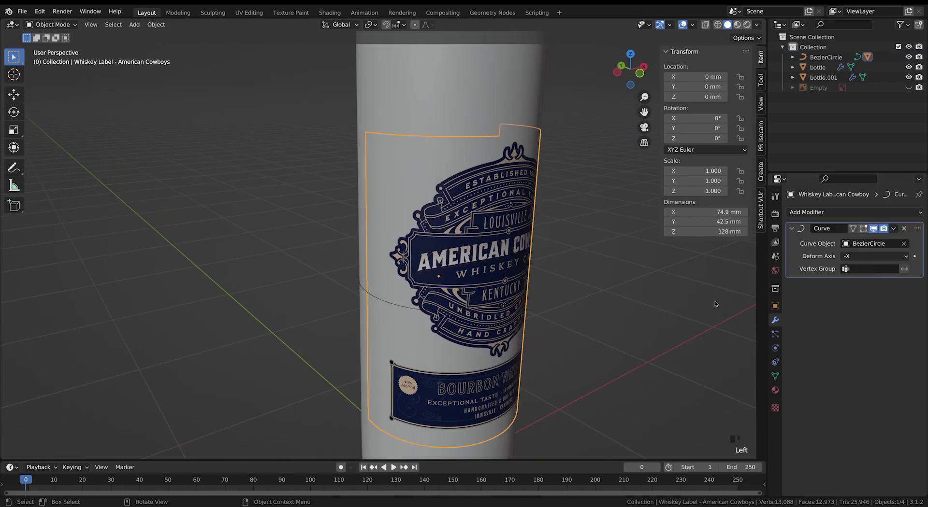
{"action": "left_click", "coordinate": [812, 213]}
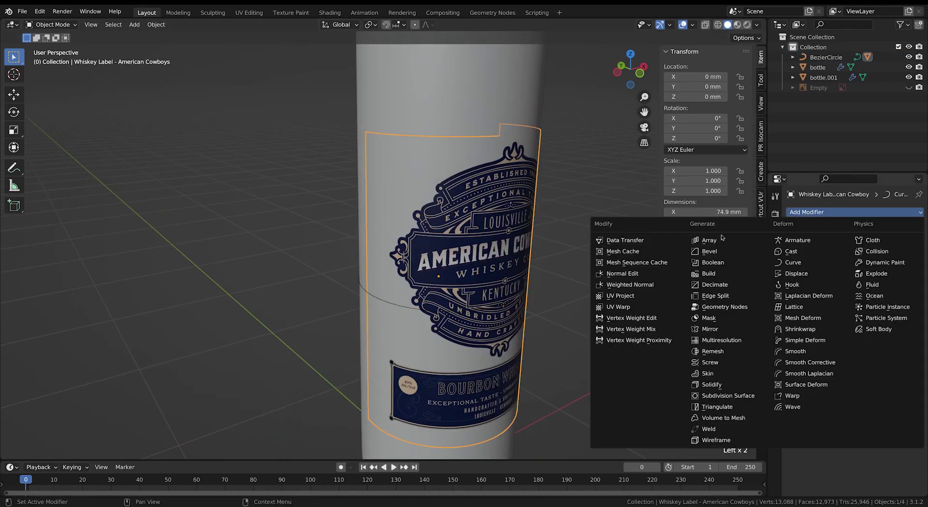
{"action": "left_click", "coordinate": [727, 386]}
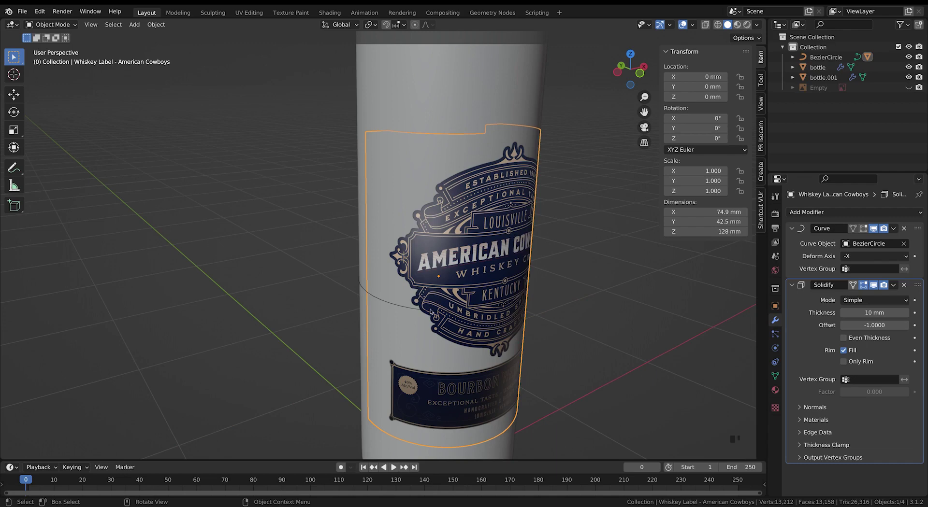
{"action": "middle_click_drag", "start_coordinate": [430, 273], "coordinate": [497, 249]}
{"action": "scroll", "coordinate": [457, 245], "scroll_direction": "up", "scroll_amount": 10}
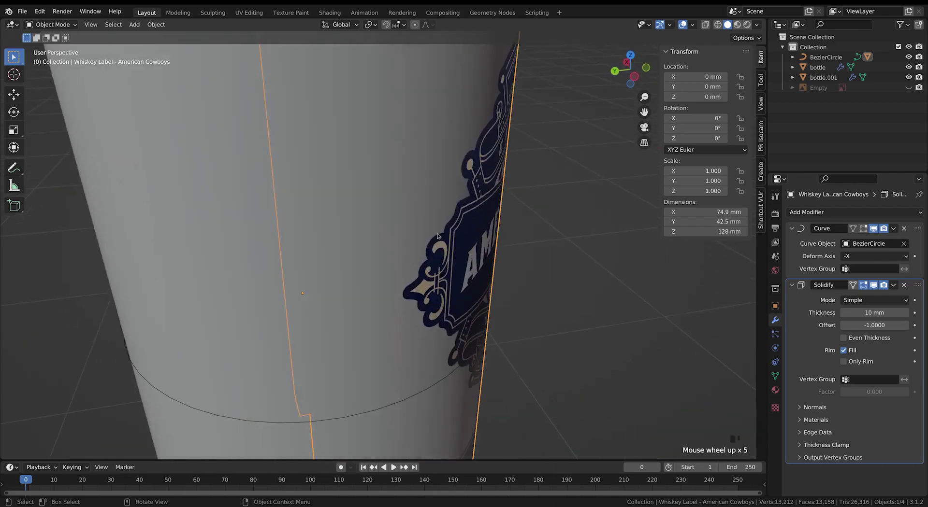
{"action": "scroll", "coordinate": [491, 320], "scroll_direction": "down", "scroll_amount": 5}
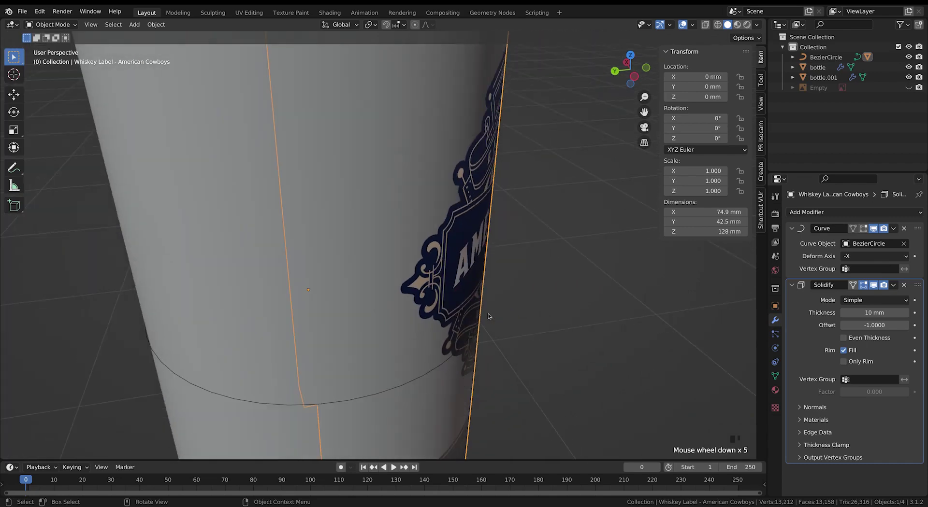
{"action": "middle_click_drag", "start_coordinate": [487, 284], "coordinate": [390, 231]}
{"action": "scroll", "coordinate": [389, 232], "scroll_direction": "down", "scroll_amount": 6}
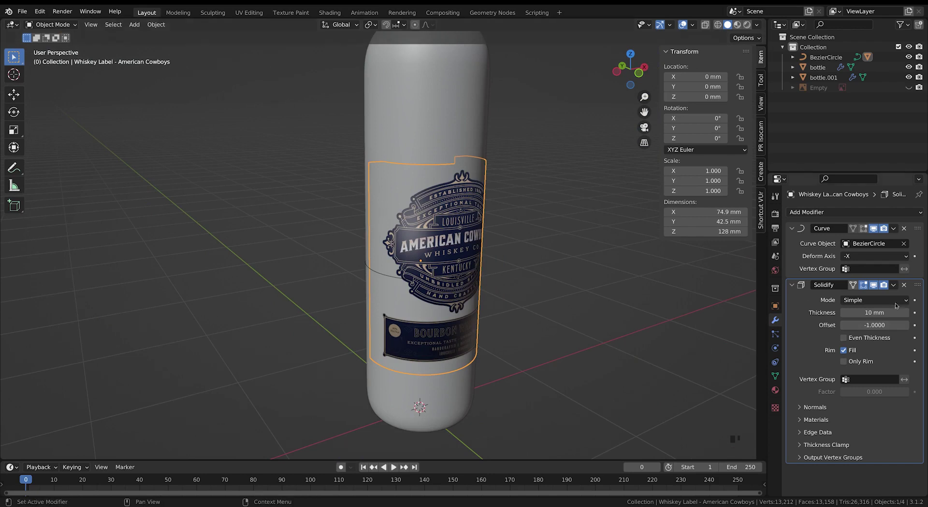
Step: Remove the Solidify modifier from the whiskey label plane and deselect the label
{"action": "left_click", "coordinate": [903, 286]}
{"action": "scroll", "coordinate": [499, 287], "scroll_direction": "down", "scroll_amount": 4}
{"action": "left_click", "coordinate": [499, 288]}
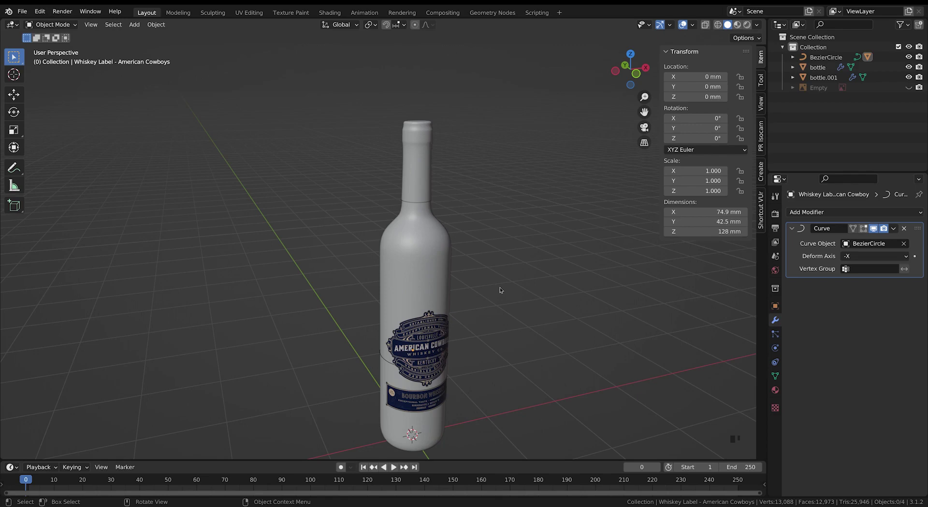
Step: Select the foil sleeve on the bottle's neck and review the whole bottle with its label
{"action": "left_click", "coordinate": [418, 131]}
{"action": "middle_click_drag", "start_coordinate": [505, 116], "coordinate": [433, 137]}
{"action": "middle_click_drag", "start_coordinate": [510, 256], "coordinate": [505, 273]}
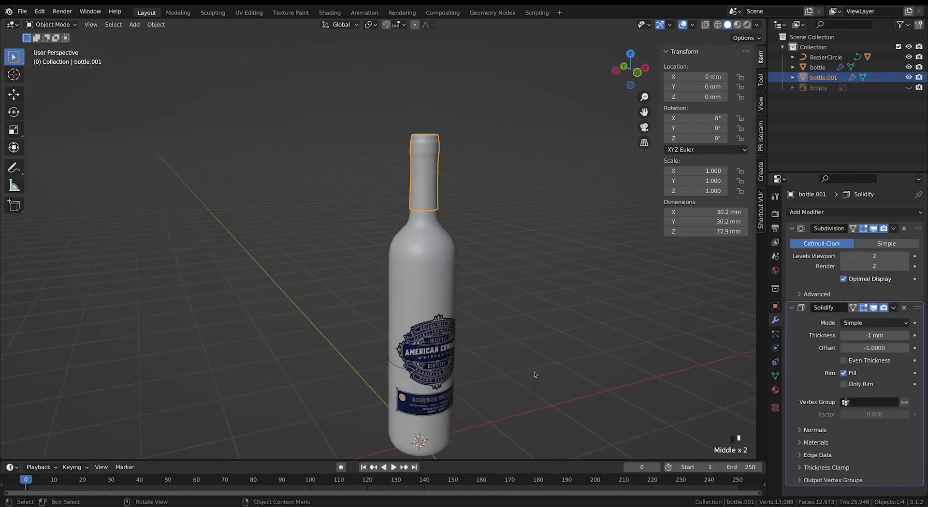
{"action": "middle_click_drag", "start_coordinate": [541, 394], "coordinate": [540, 311], "text": "shift"}
{"action": "middle_click_drag", "start_coordinate": [522, 376], "coordinate": [534, 268]}
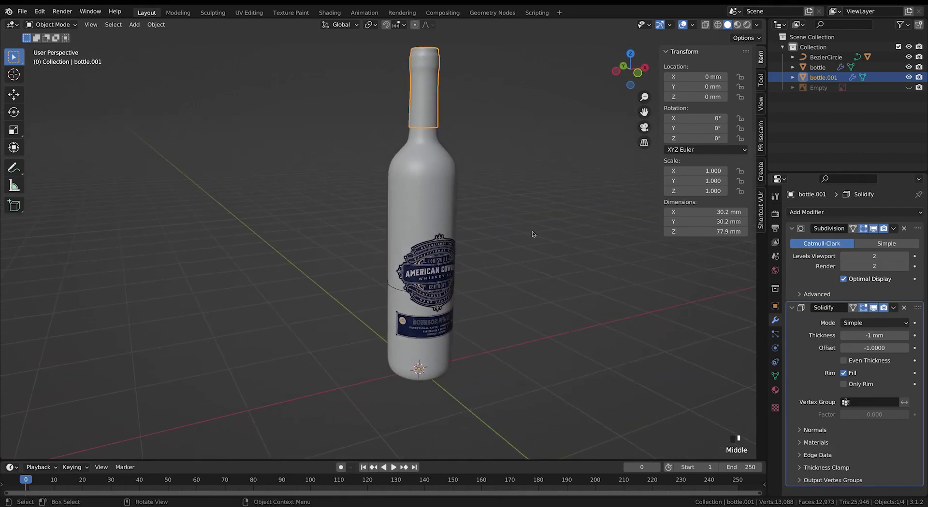
{"action": "middle_click_drag", "start_coordinate": [532, 234], "coordinate": [538, 282], "text": "shift"}
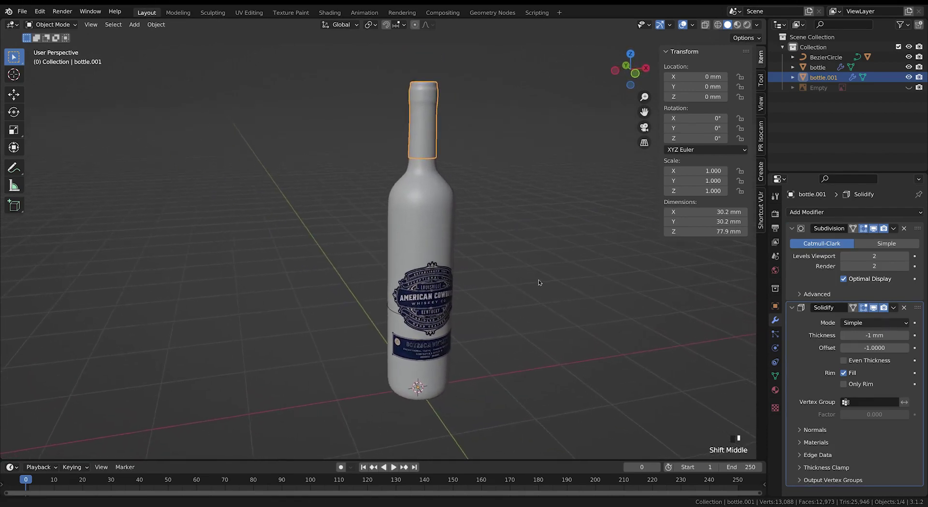